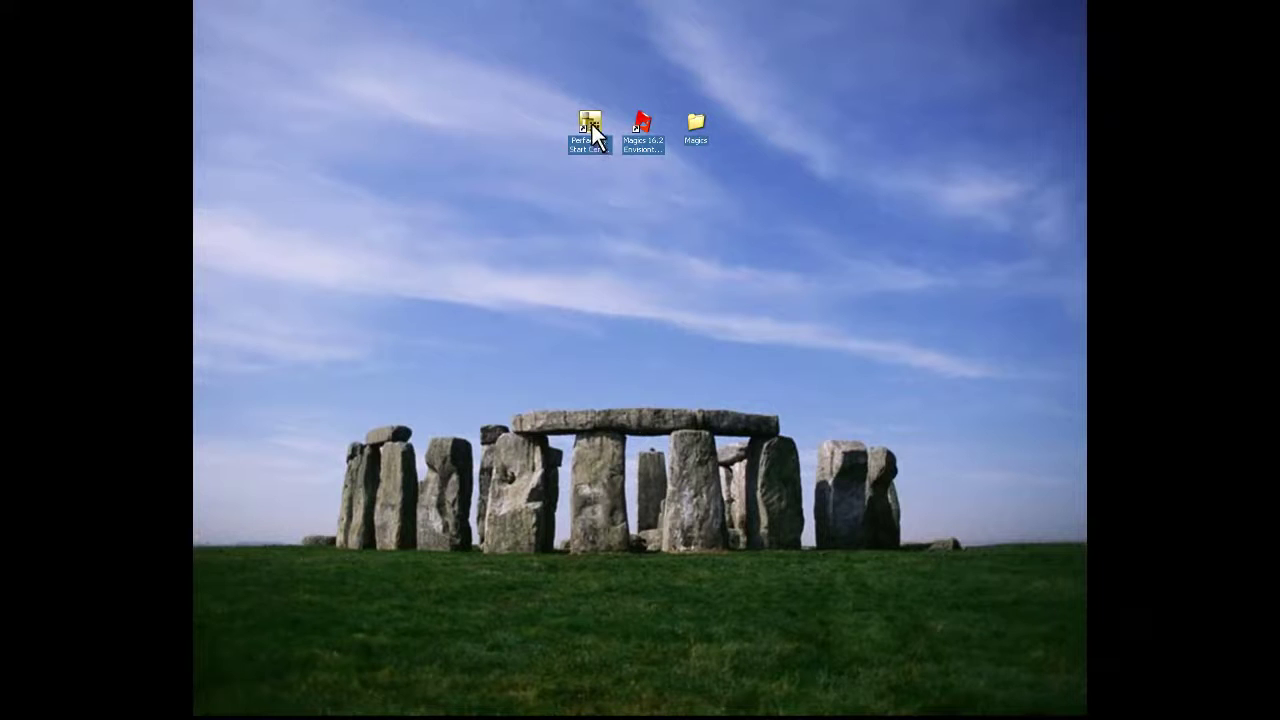
Step: Launch the Perfactory Start Center and open its Perfactory RP module in a maximized window
double_click(591, 124)
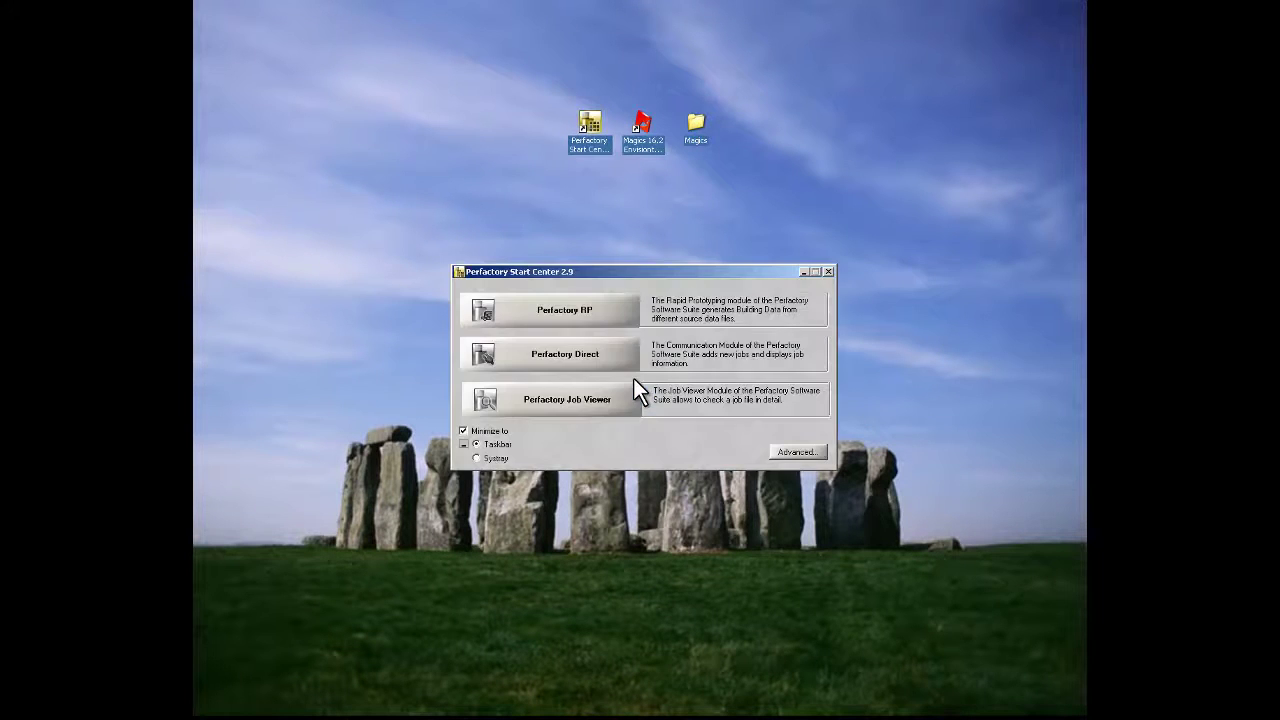
left_click(552, 313)
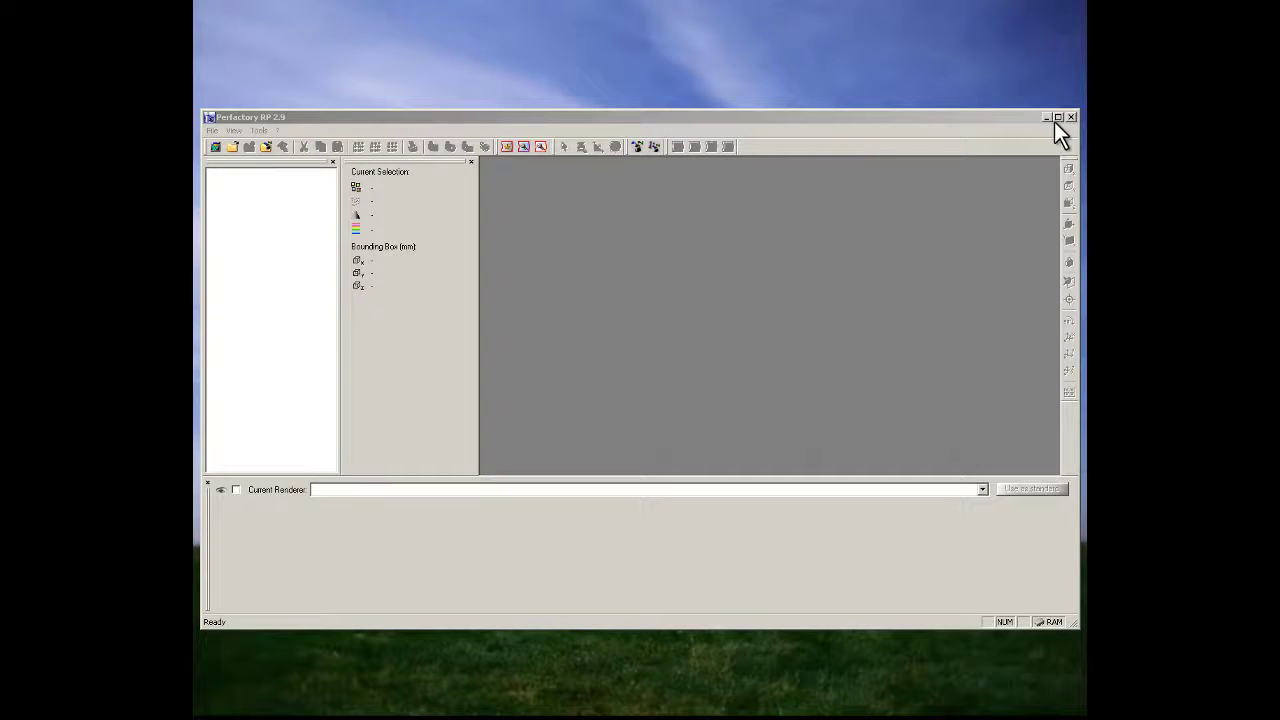
left_click(1058, 118)
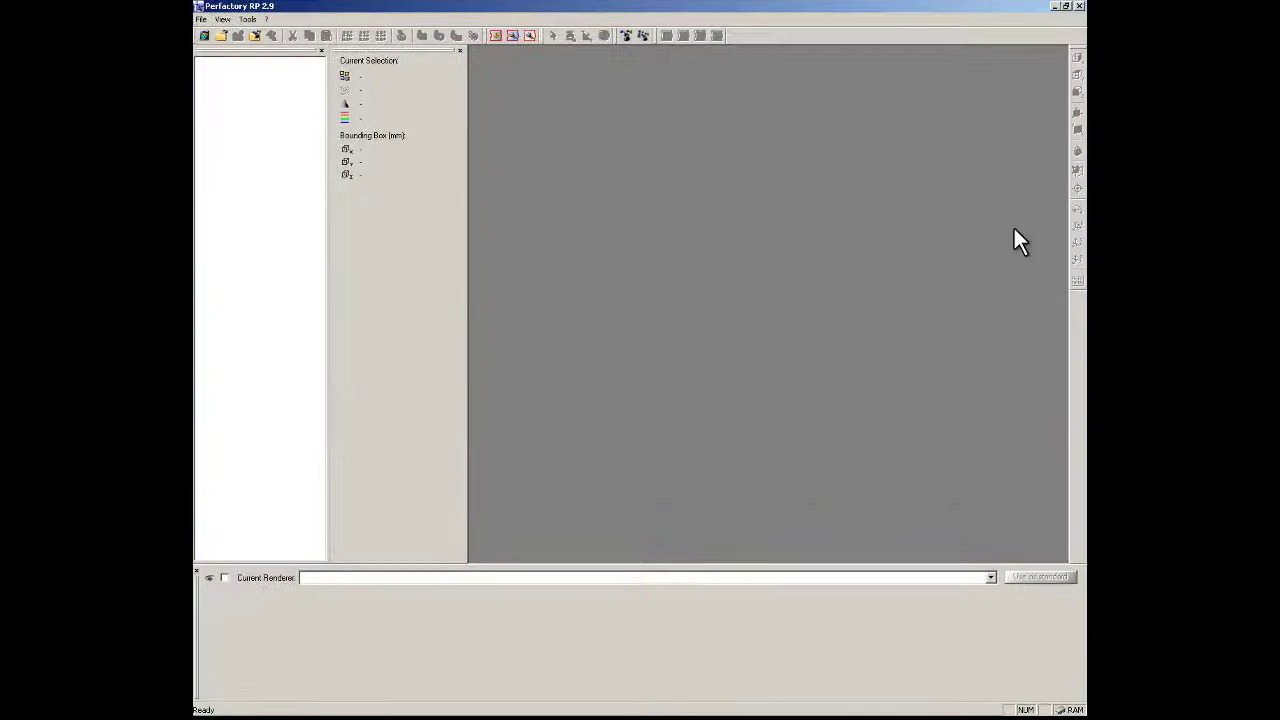
Step: Create a new platform with the buildstyle 1024_768_LG_25_M1_PIC100_Machine104 and maximize its view
left_click(202, 20)
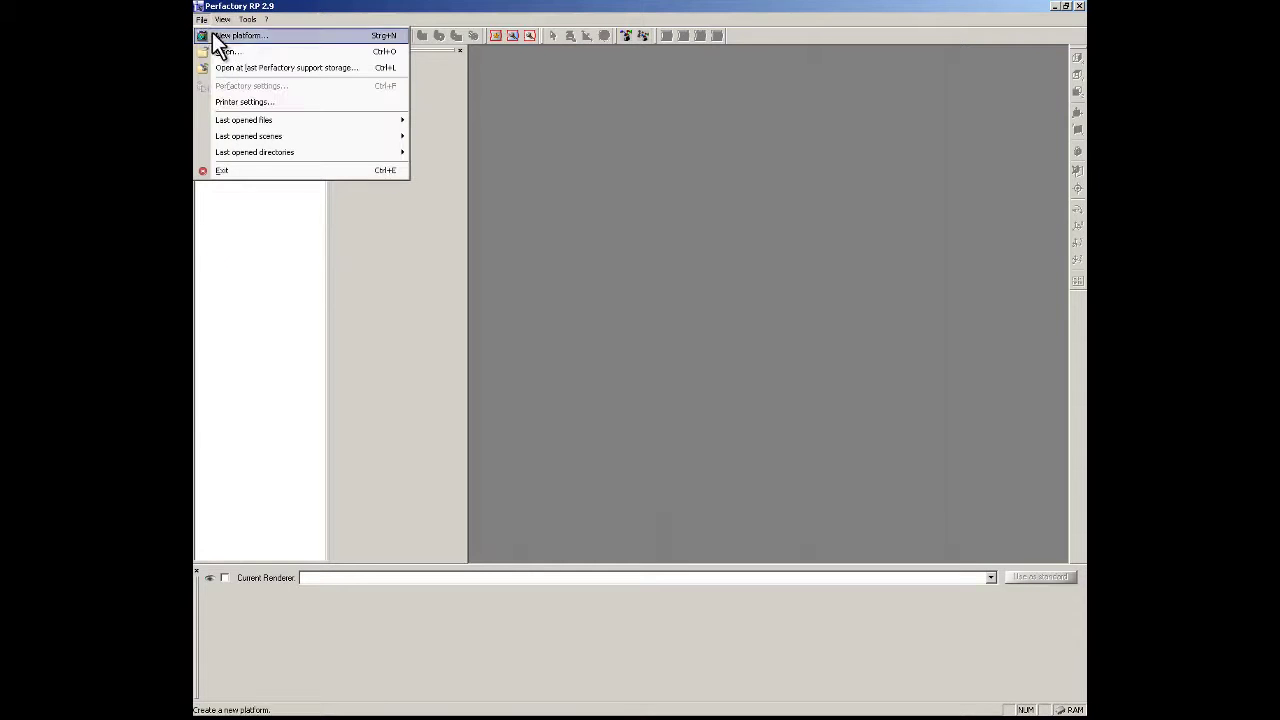
left_click(231, 38)
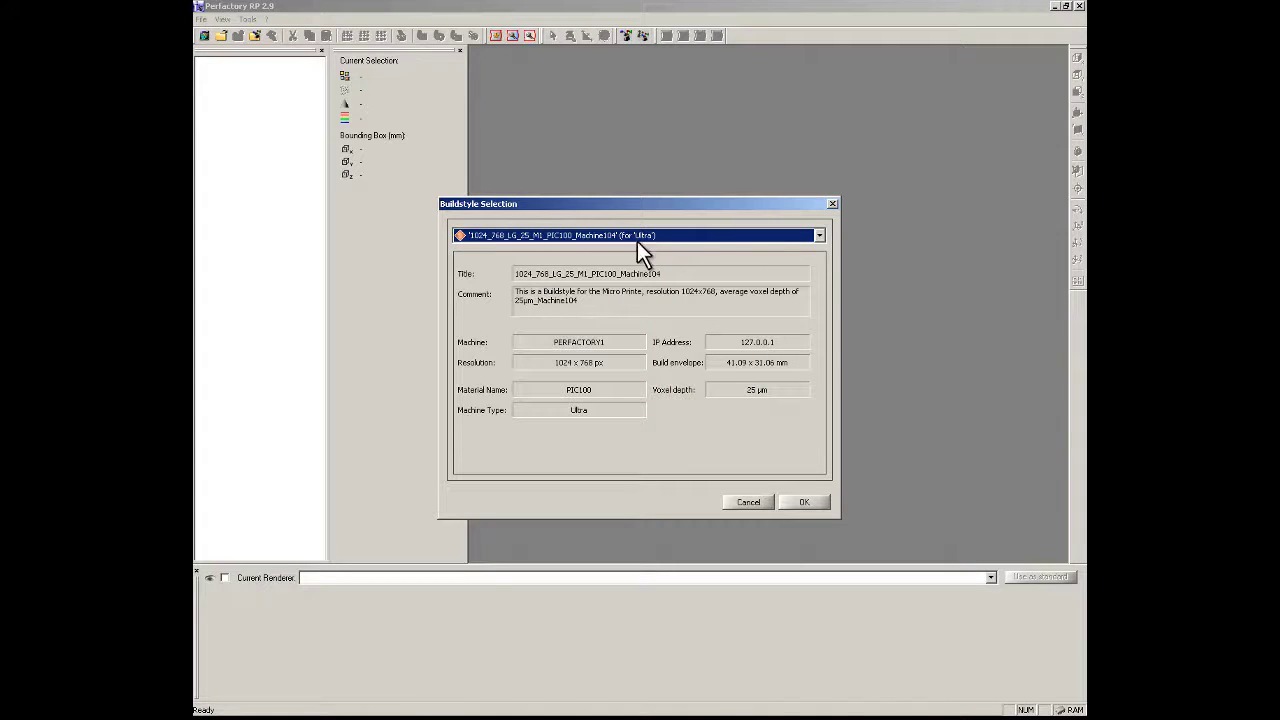
left_click(819, 236)
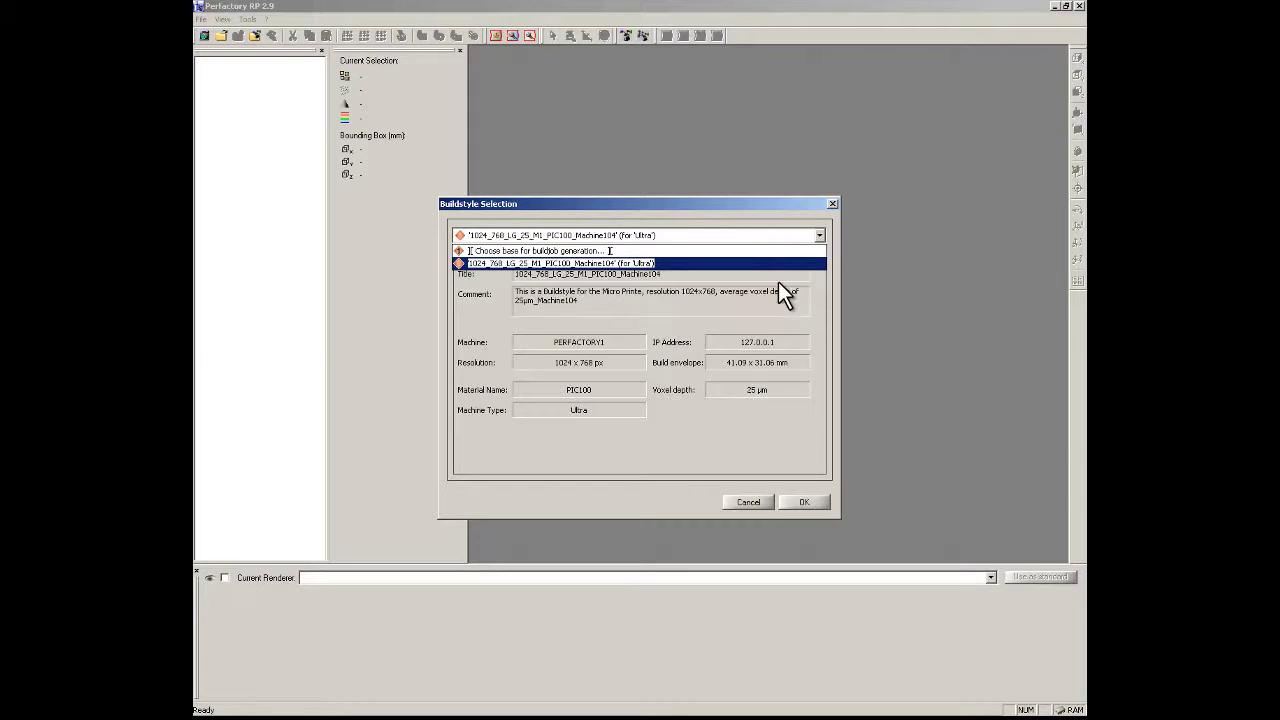
left_click(649, 263)
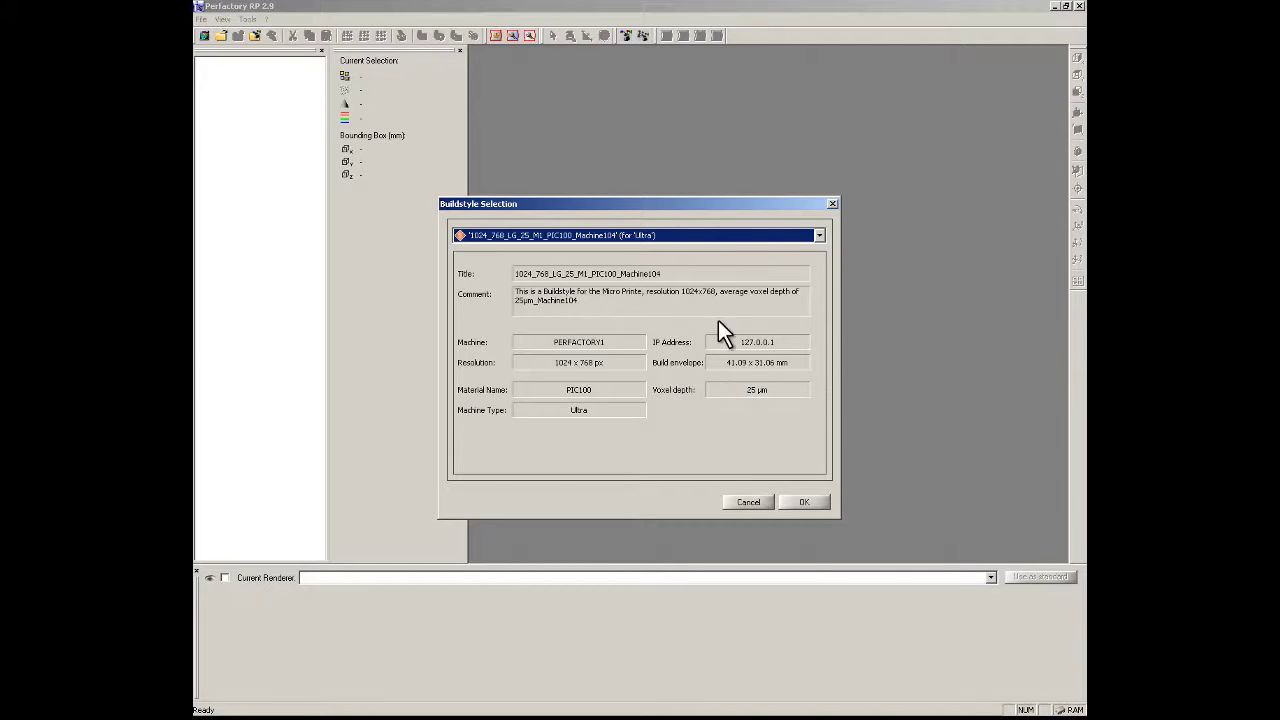
left_click(800, 502)
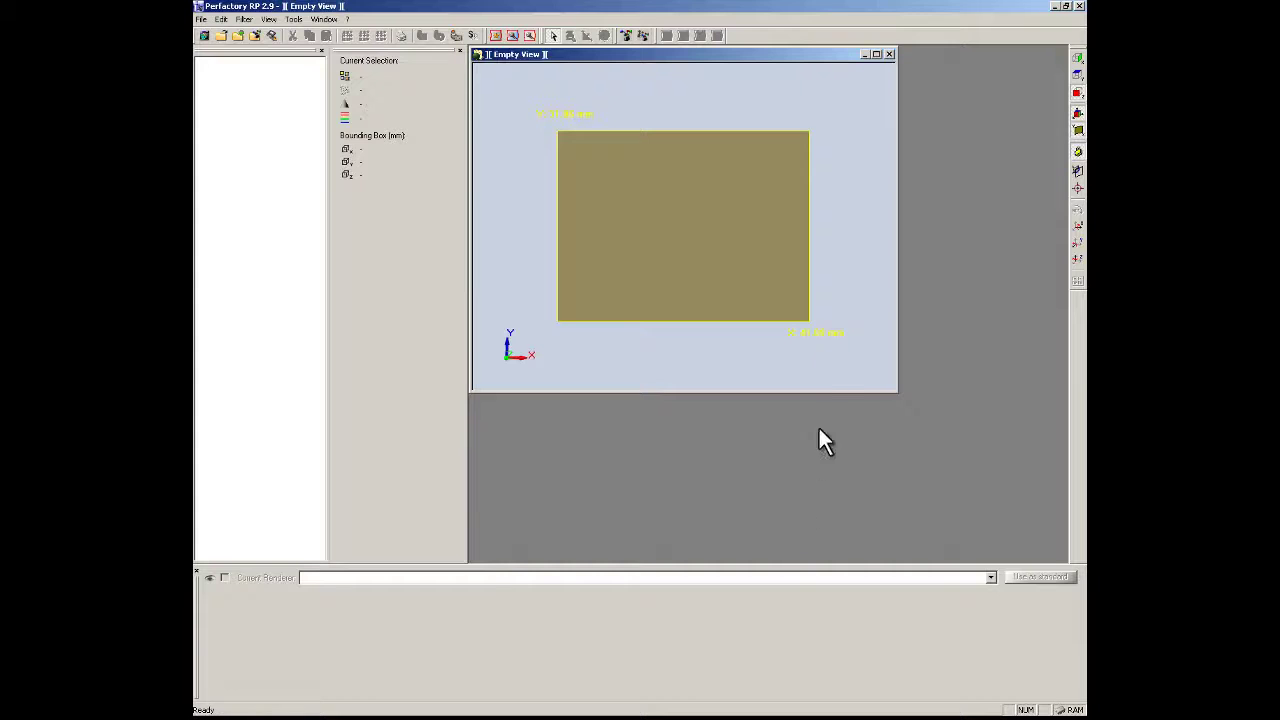
left_click(876, 55)
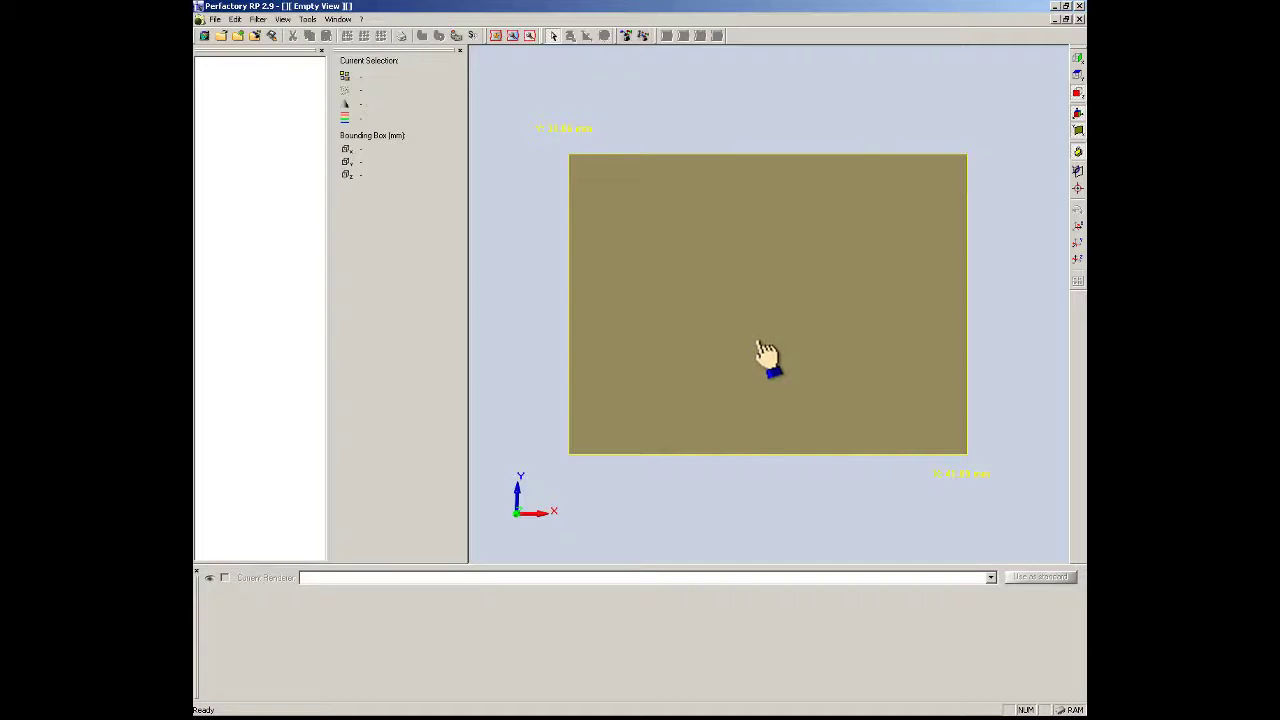
left_click_drag(766, 357, 643, 306)
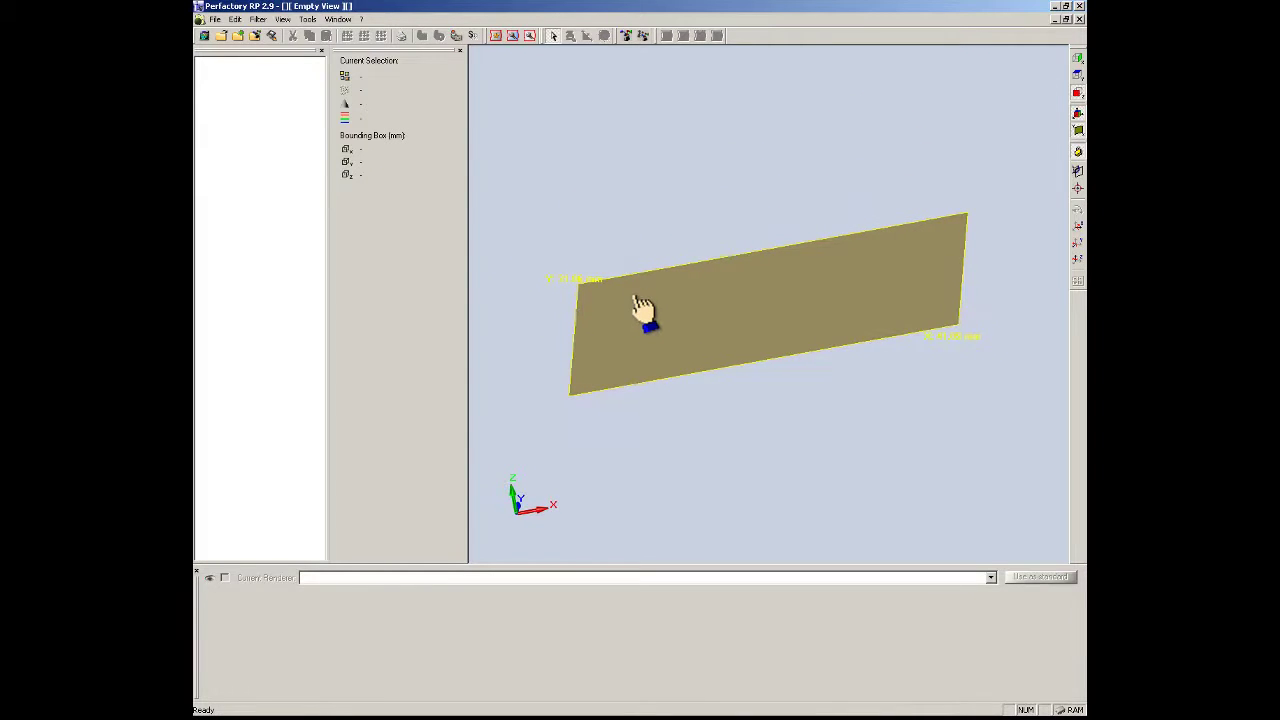
left_click_drag(643, 306, 709, 383)
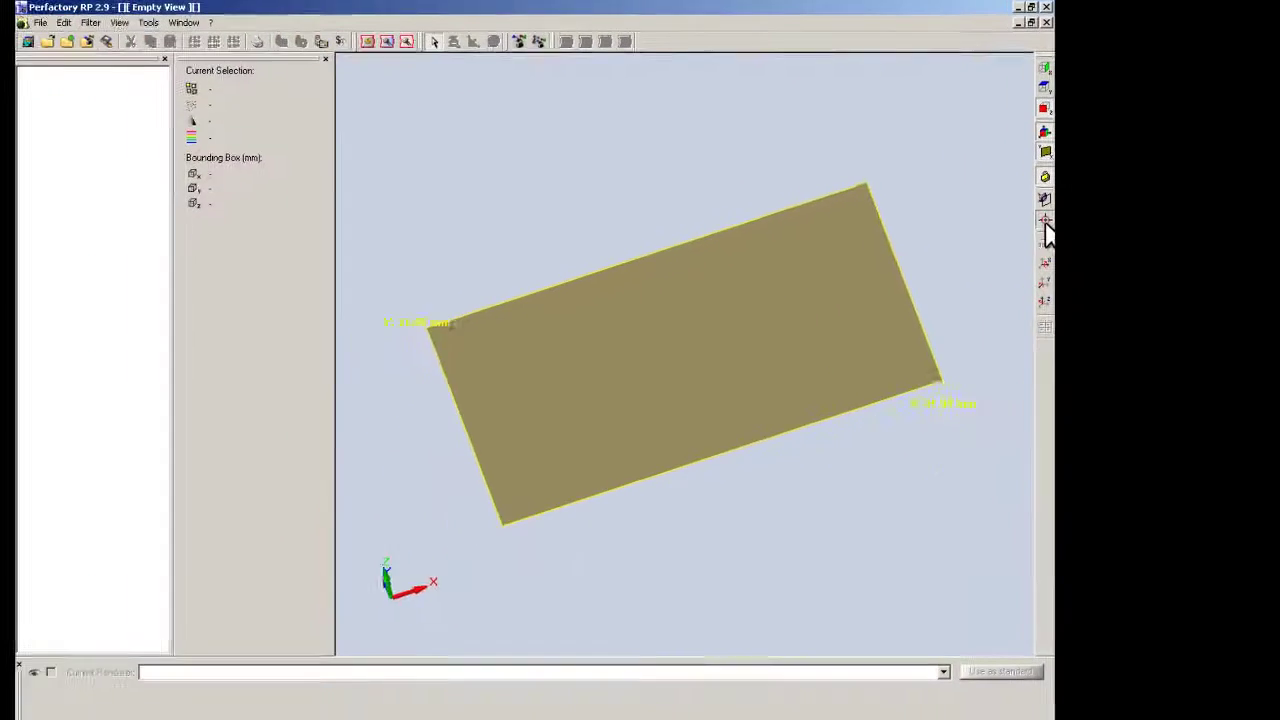
left_click(842, 410)
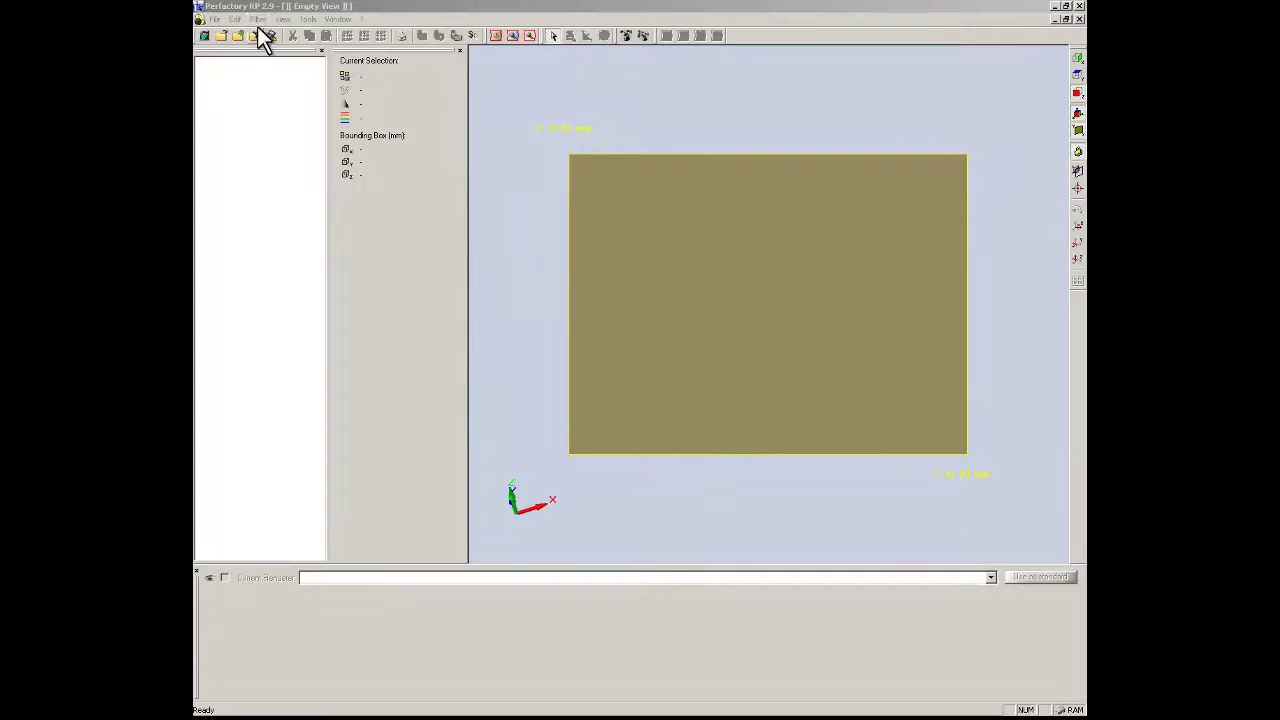
Step: Add the five STL files from Copy 360 prong band cone 2.stl through Copy Ring2_s.stl to the platform, accepting the load settings for all
left_click(214, 19)
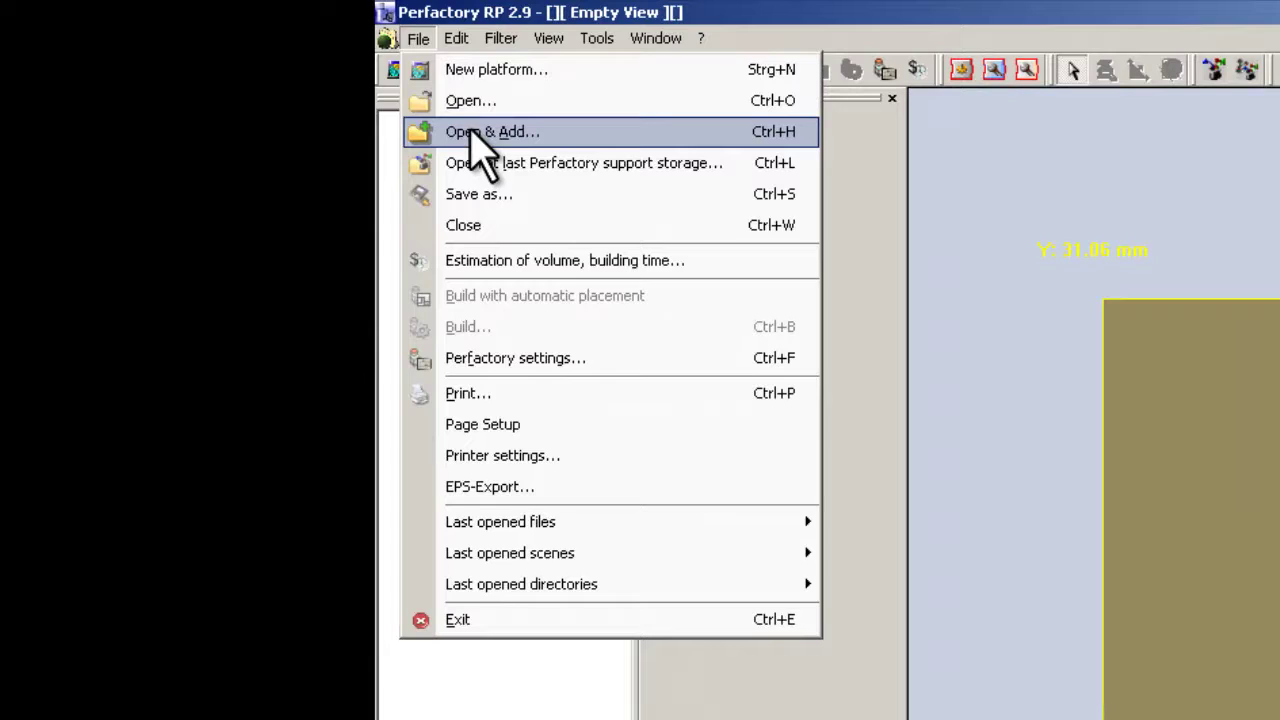
left_click(505, 131)
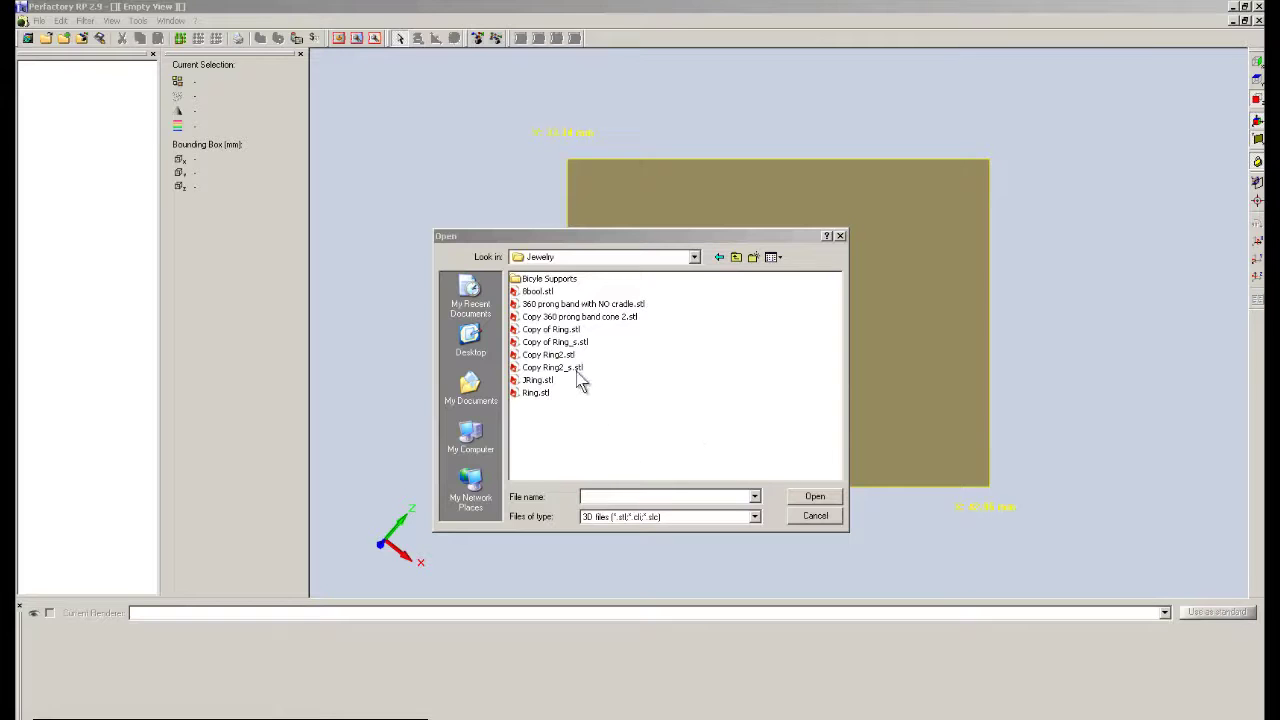
left_click(574, 375)
left_click(566, 356, "shift")
left_click(566, 345, "shift")
left_click(555, 329, "shift")
left_click(560, 316, "shift")
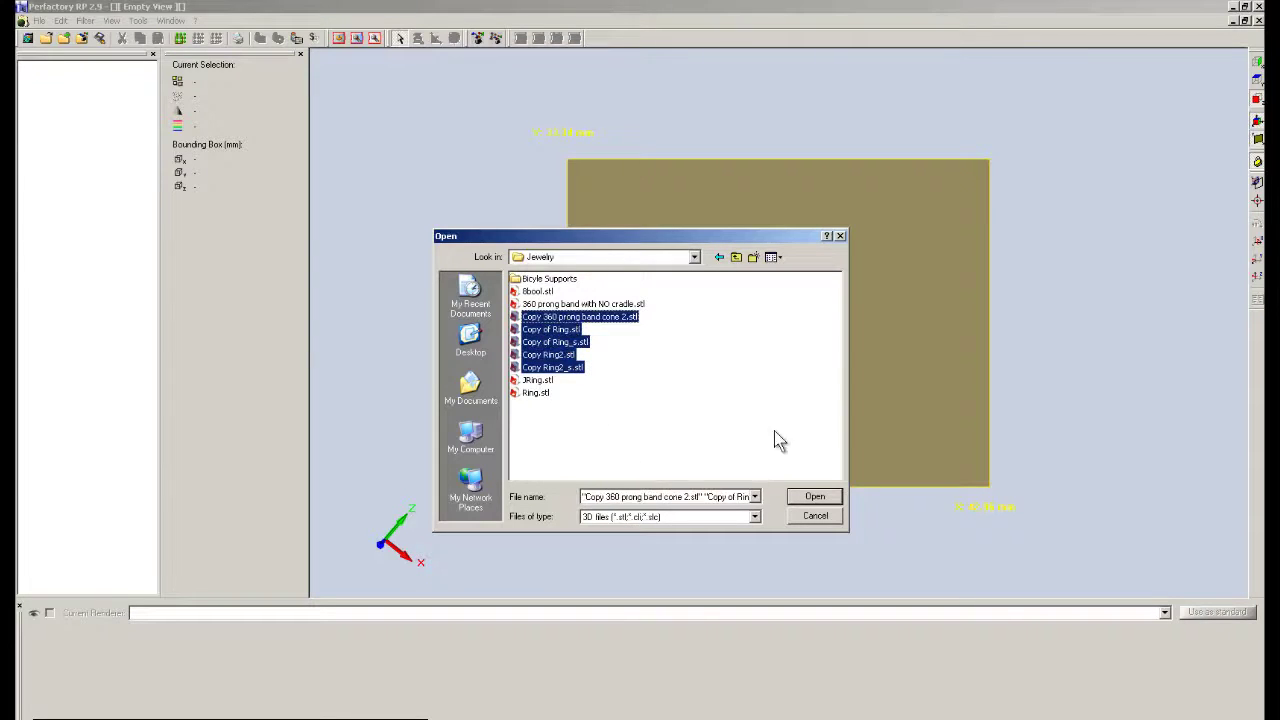
left_click(815, 496)
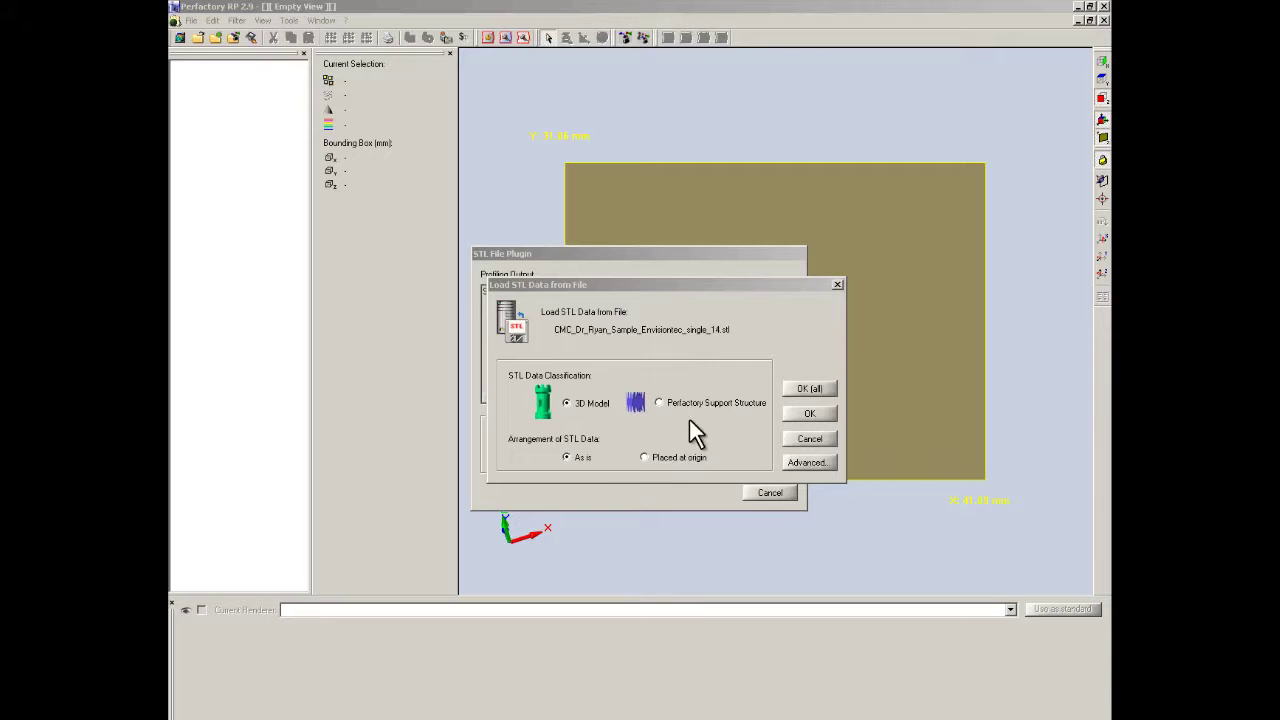
left_click(809, 390)
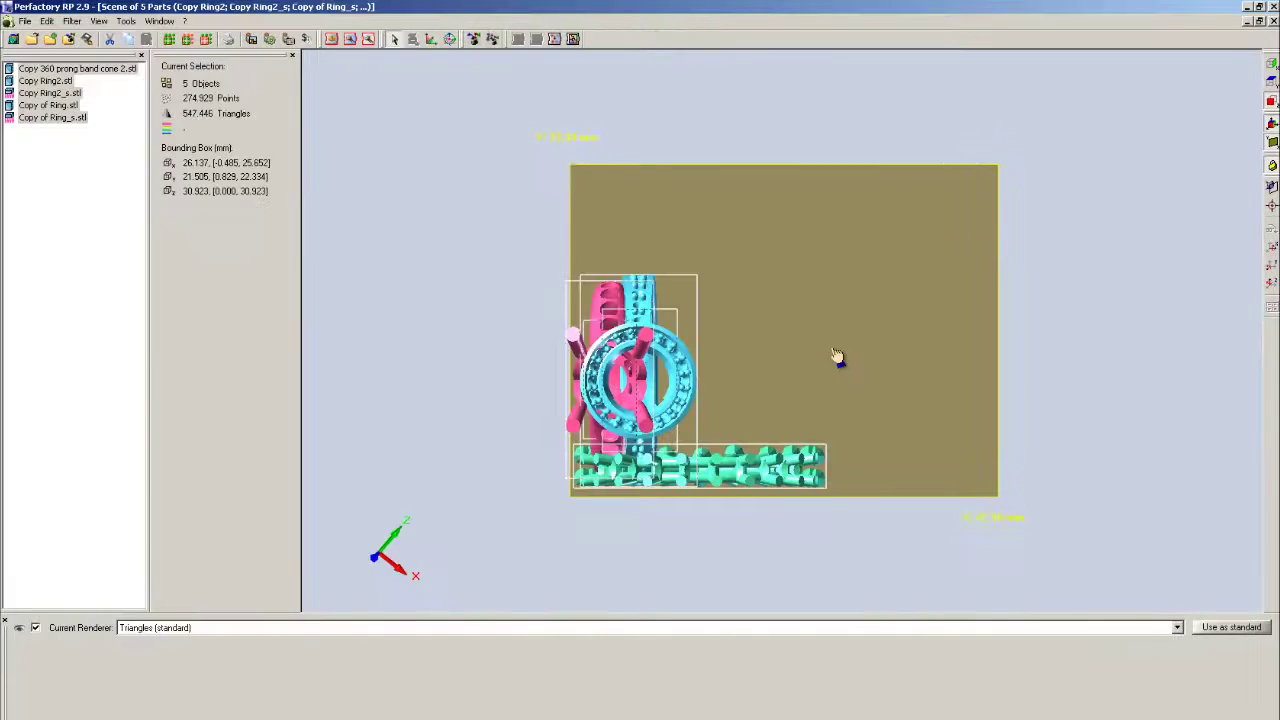
Step: Display the parts with the Bounding Box renderer and switch back to Triangles (standard)
left_click(1177, 628)
left_click(486, 701)
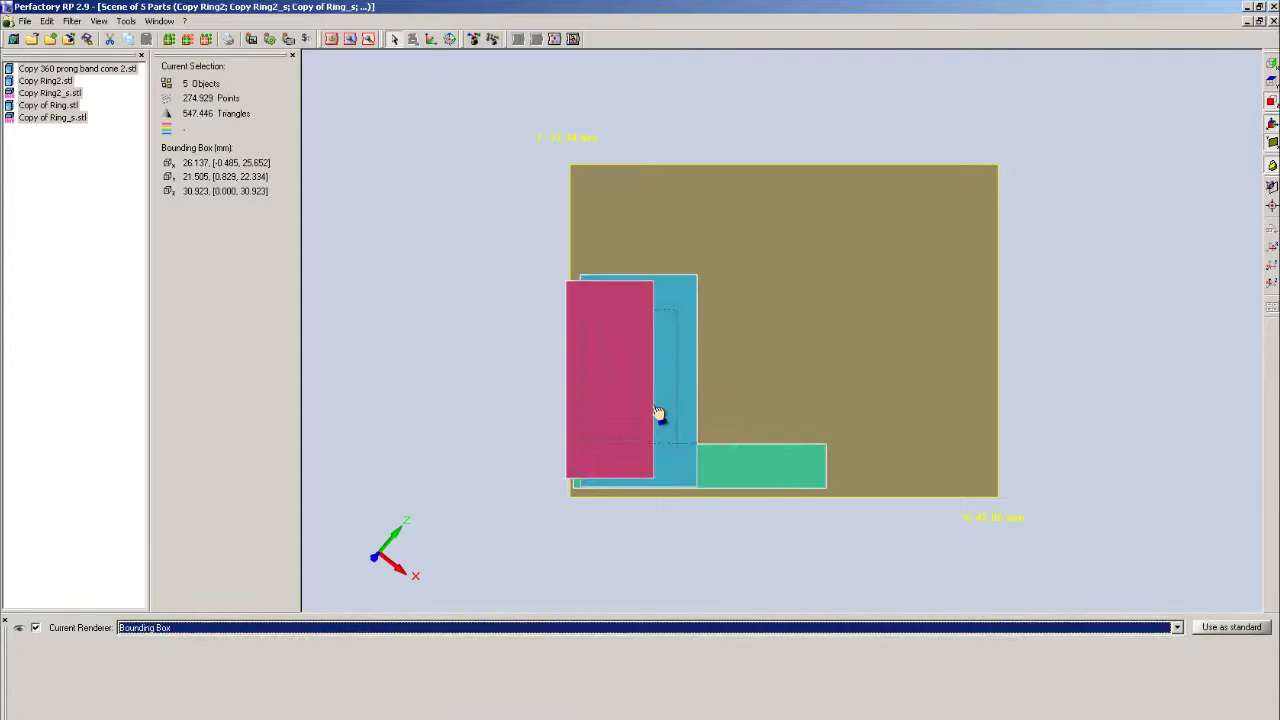
left_click(1177, 628)
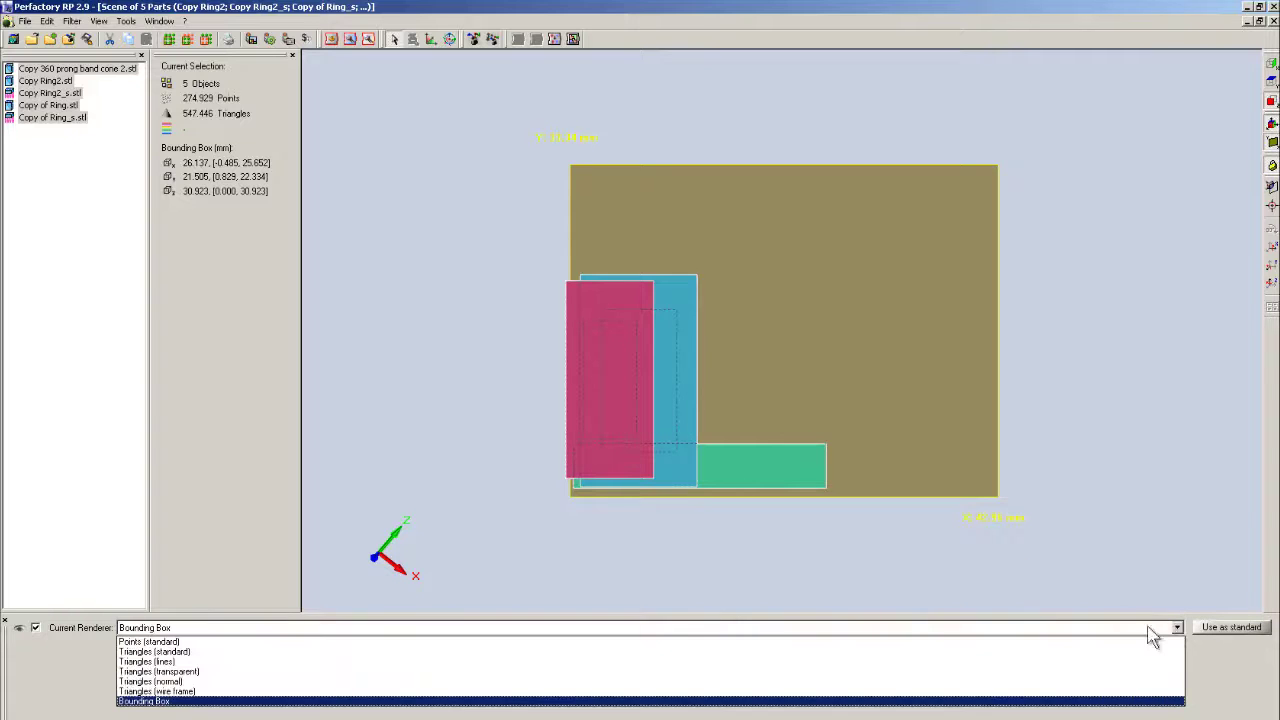
left_click(182, 651)
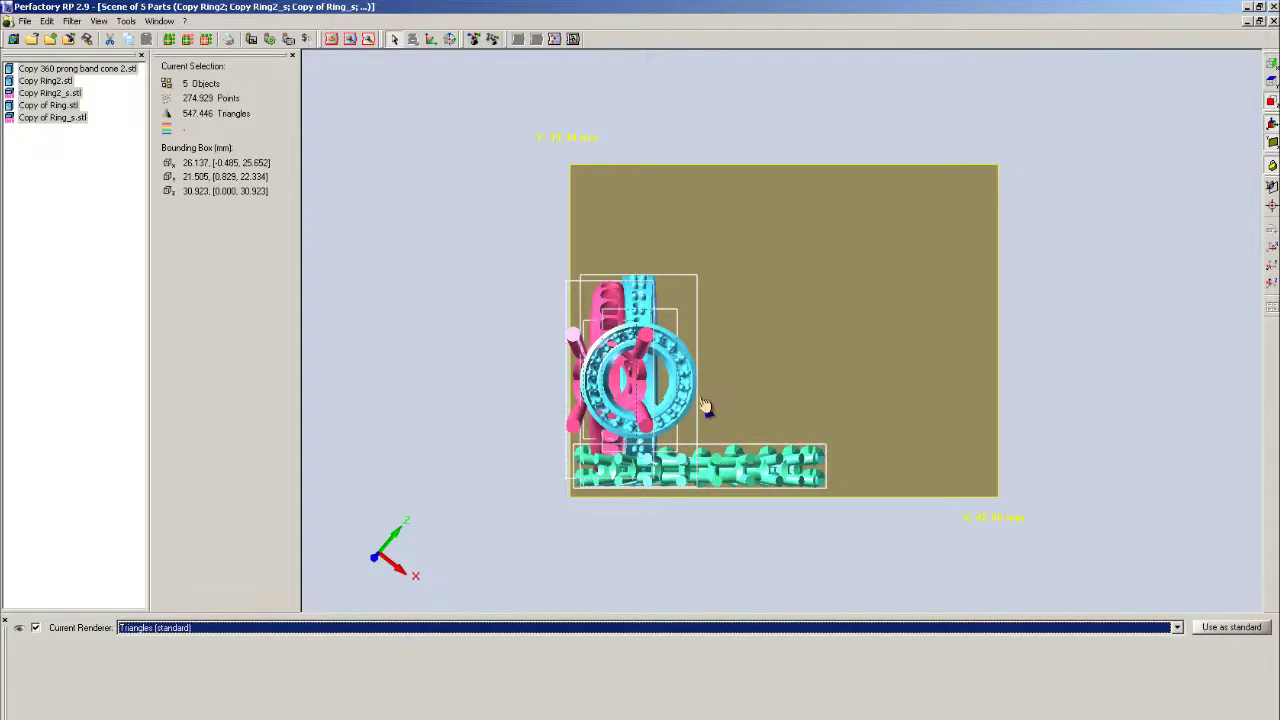
Step: Examine the loaded parts on the platform from several angles for overlaps, and restore the top view
left_click_drag(704, 409, 960, 258)
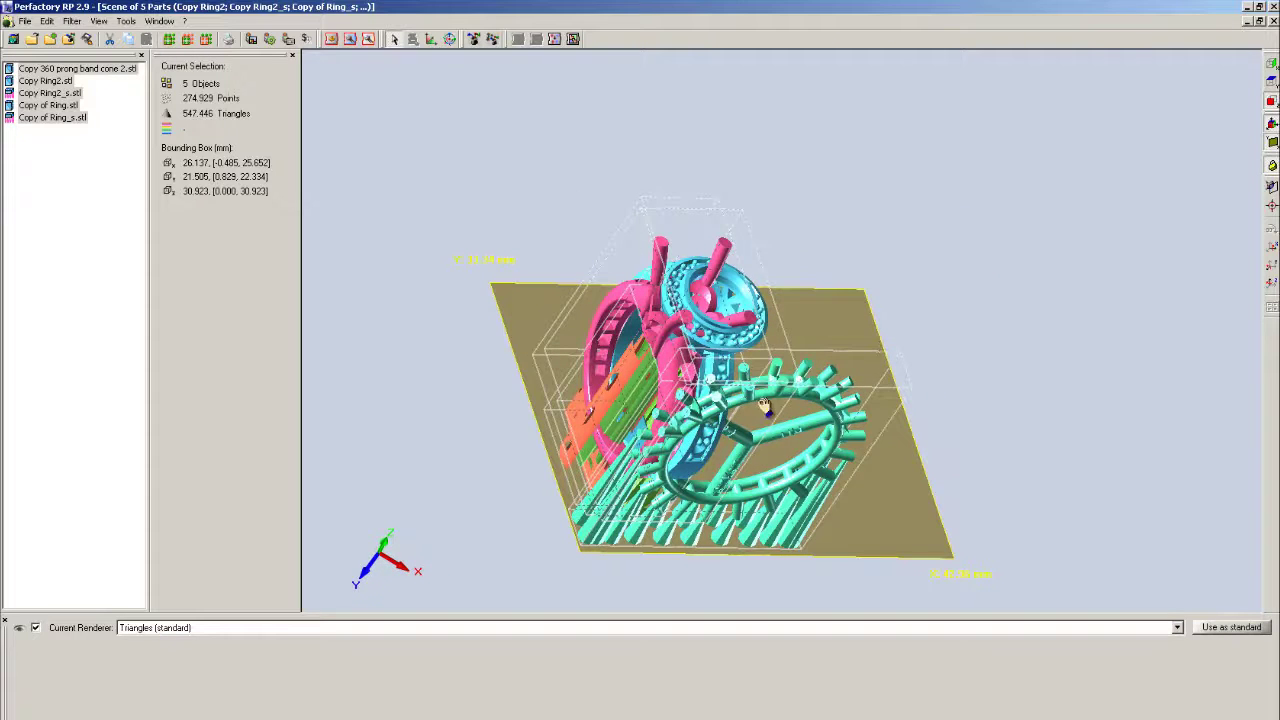
left_click_drag(767, 402, 813, 340)
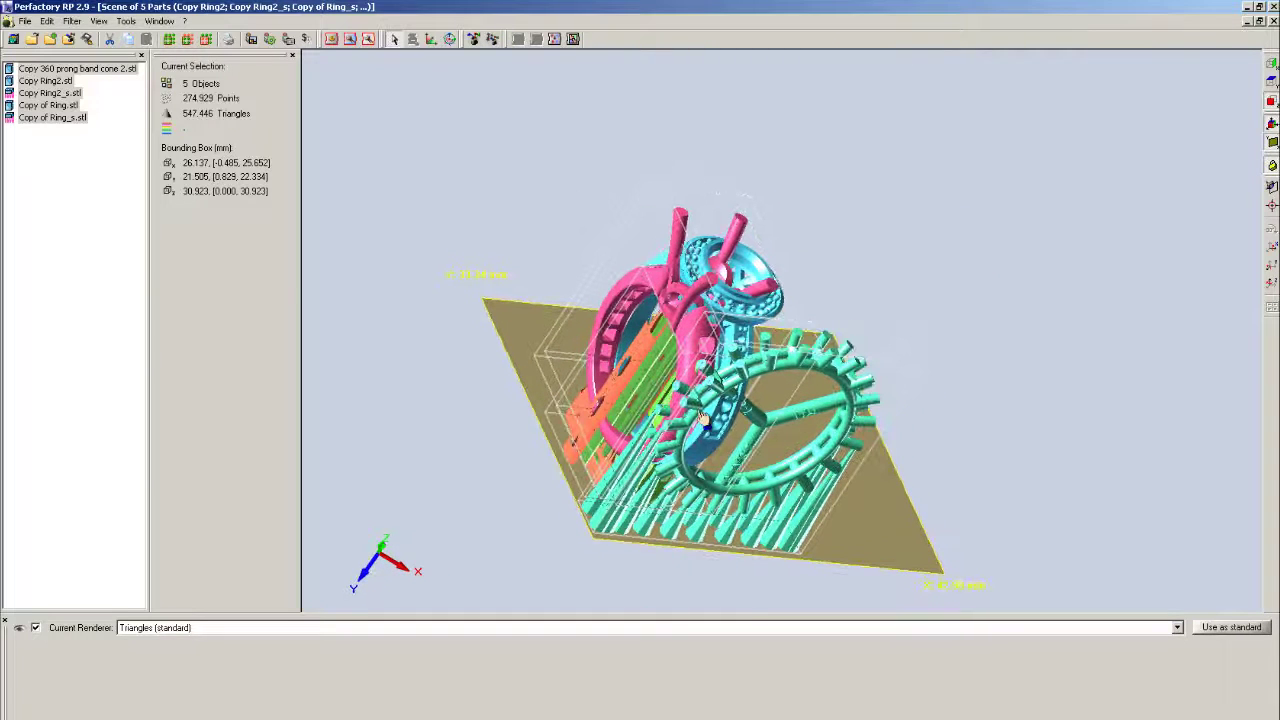
left_click_drag(720, 418, 578, 381)
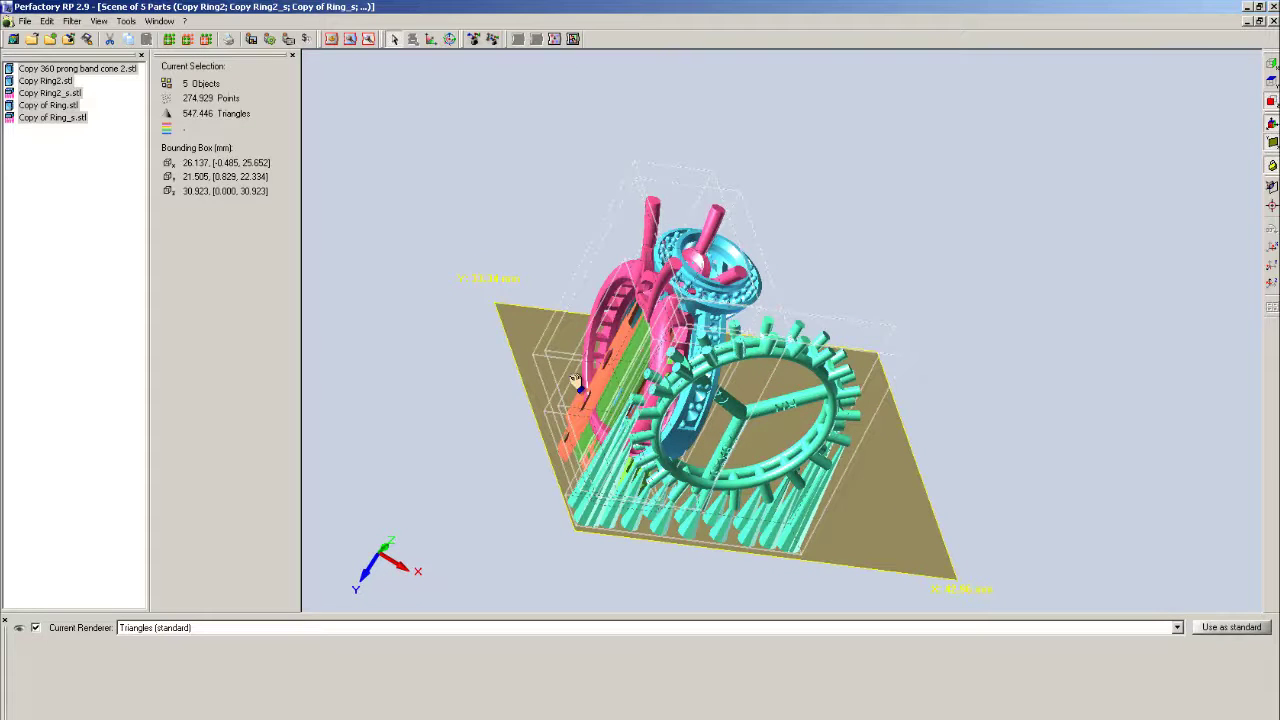
left_click_drag(577, 382, 715, 449)
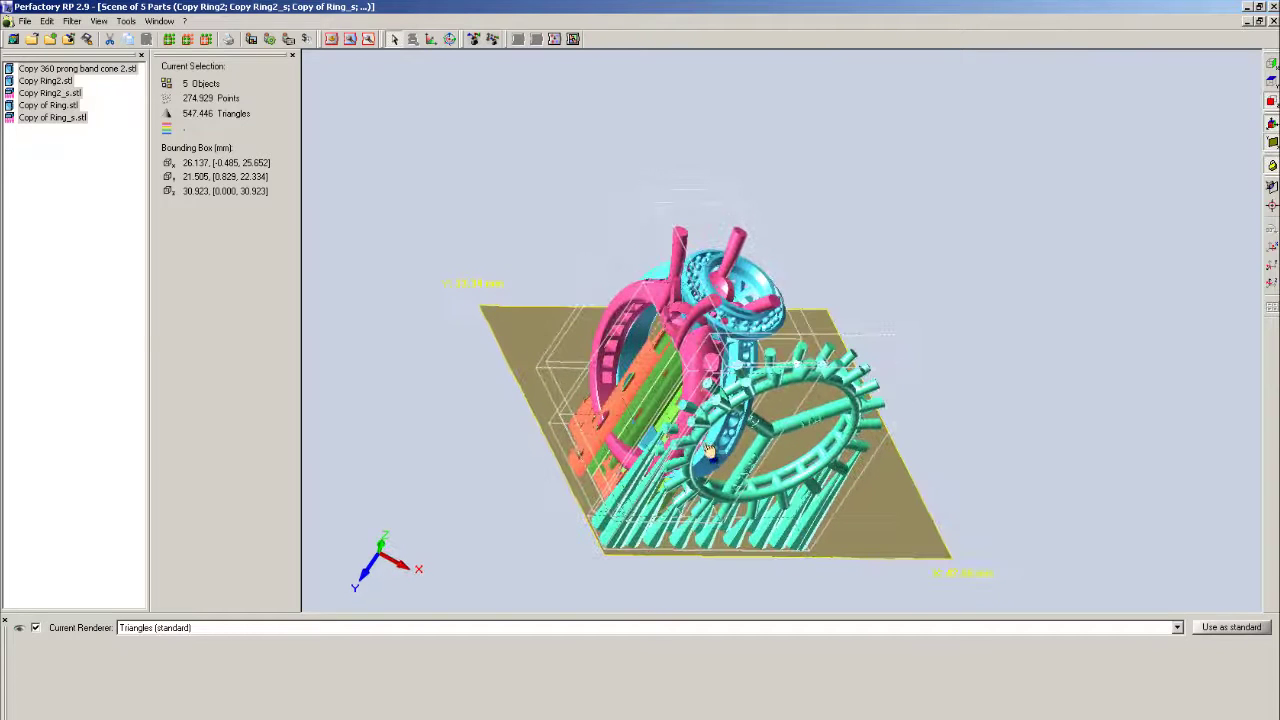
left_click_drag(742, 288, 445, 290)
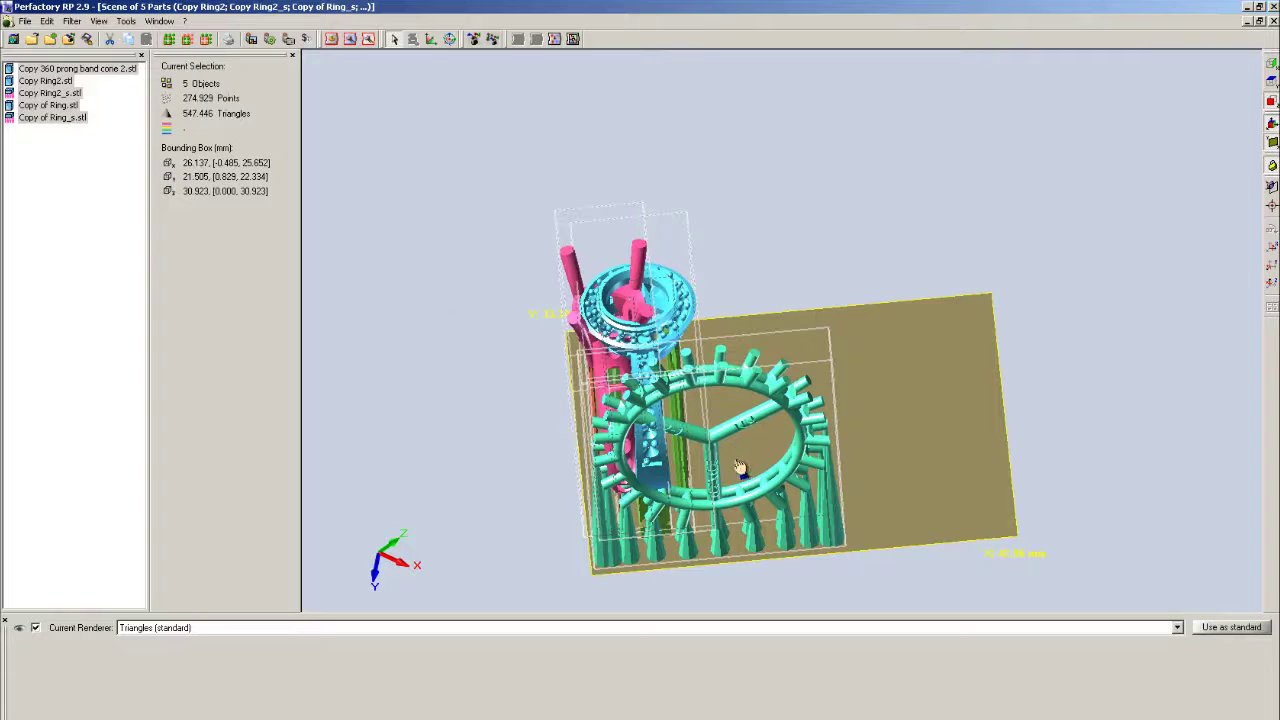
left_click_drag(652, 358, 770, 324)
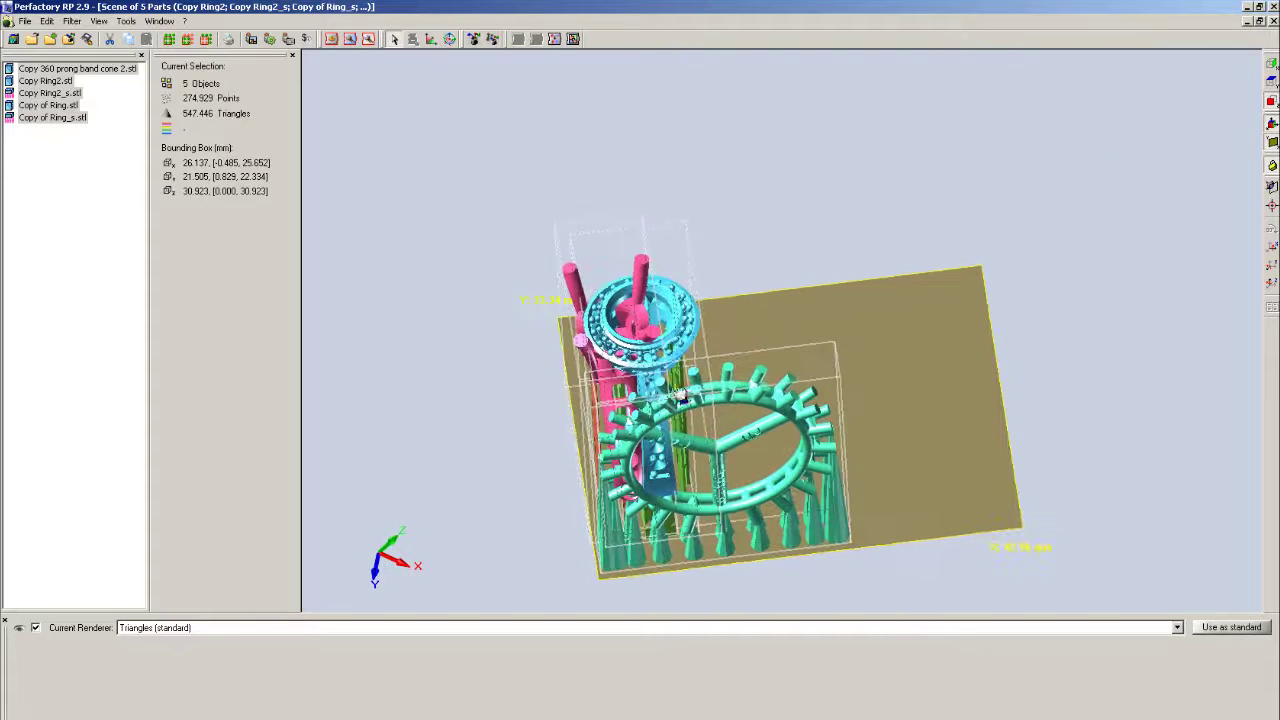
left_click(1271, 207)
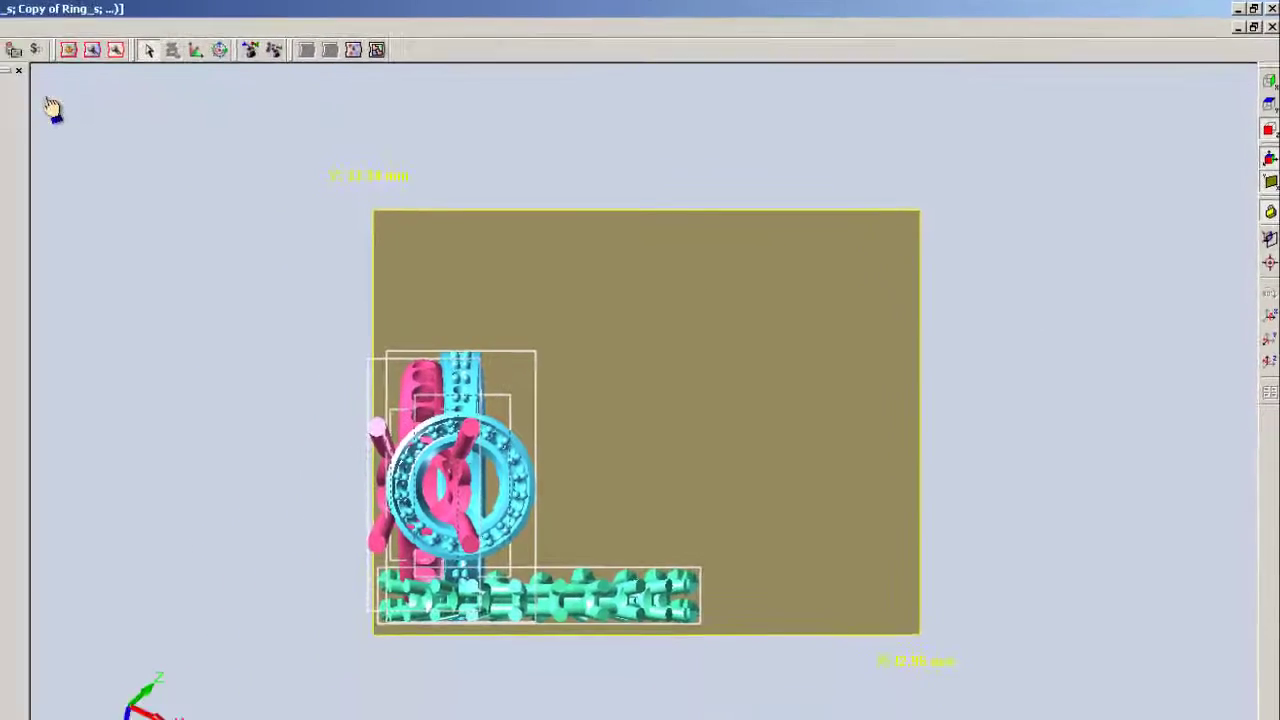
Step: Select all parts and run Automatic Placement by Bounding Box with 1 mm spacing, leveling at 0 mm and Align unplaceable parts enabled
left_click(54, 118, "shift")
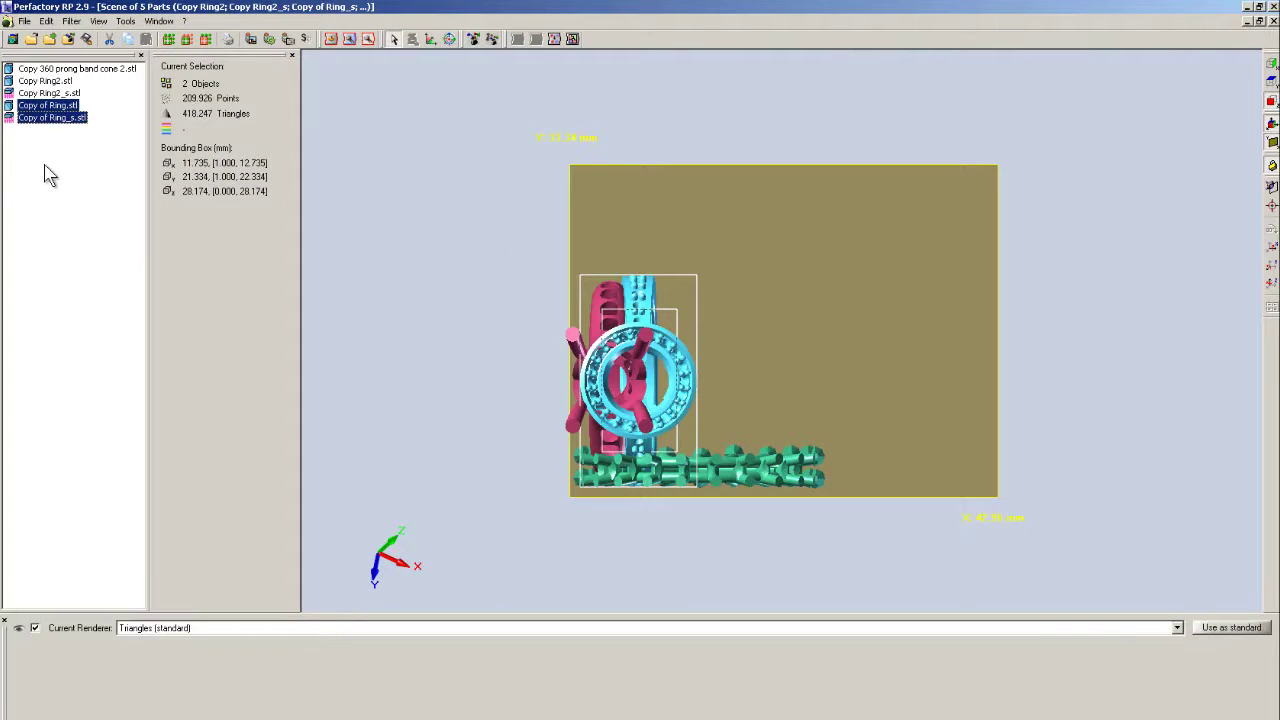
key("ctrl+a")
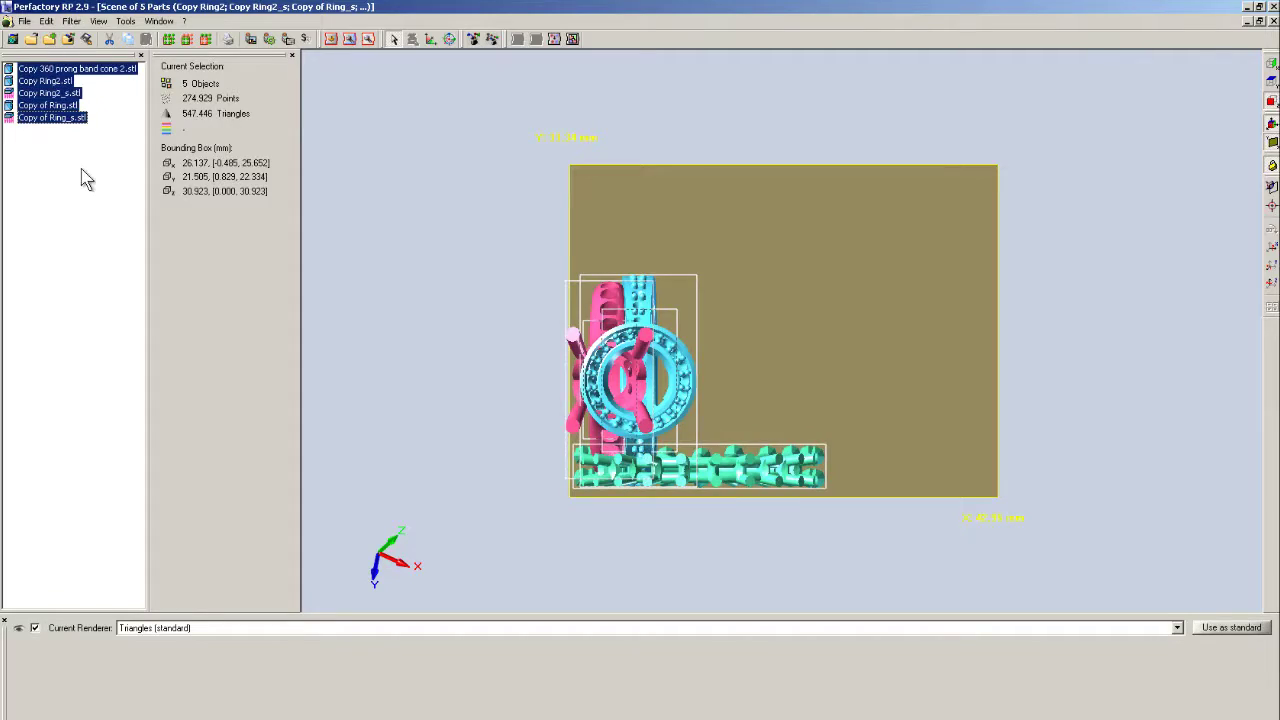
left_click(50, 118, "shift")
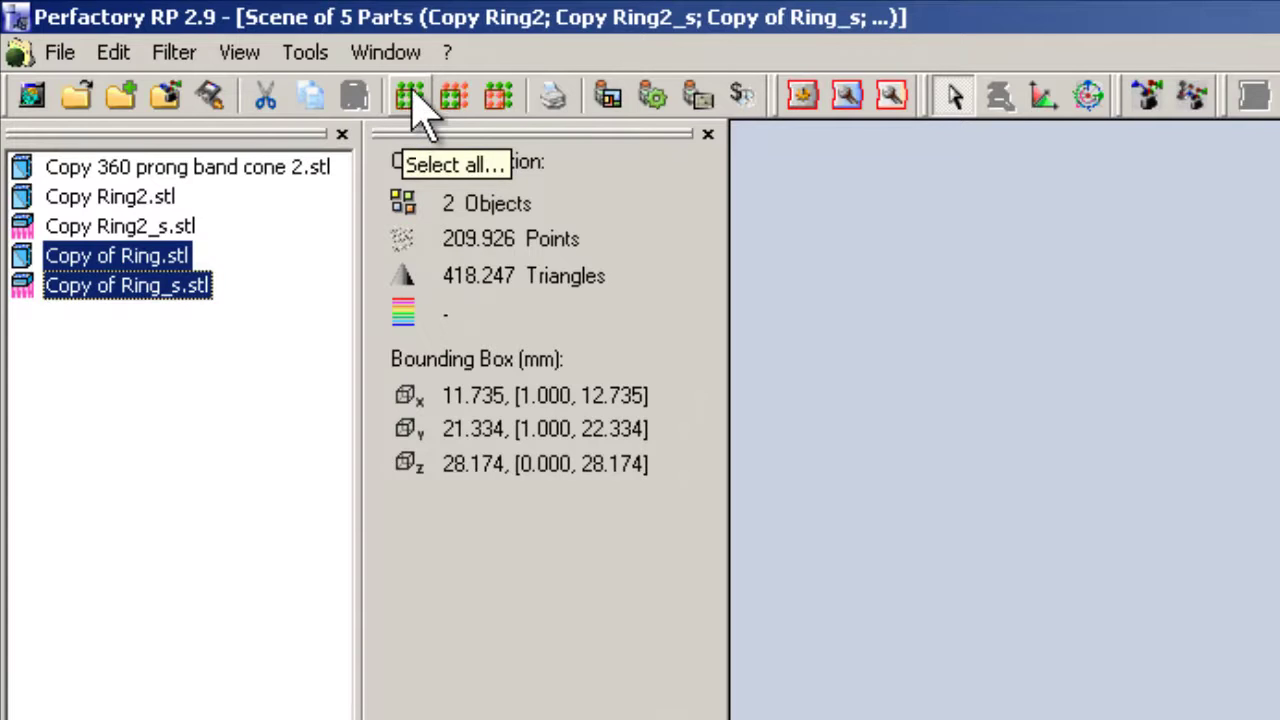
left_click(412, 98)
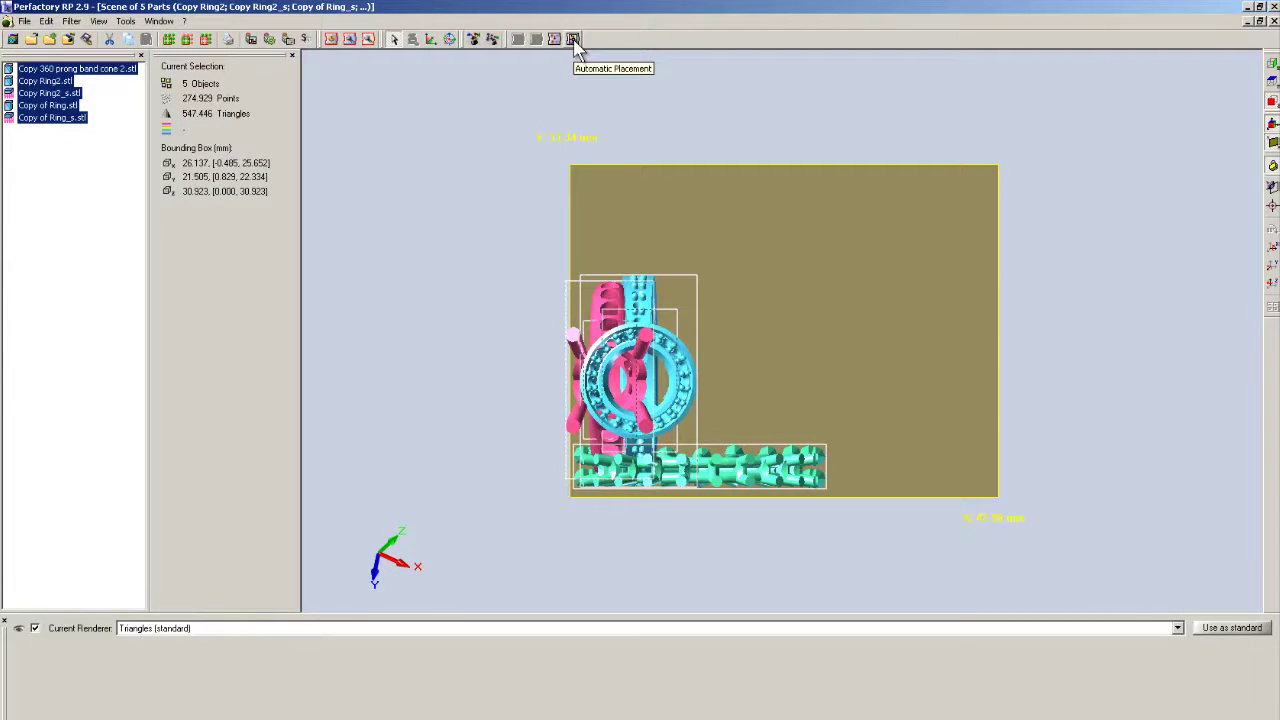
left_click(76, 22)
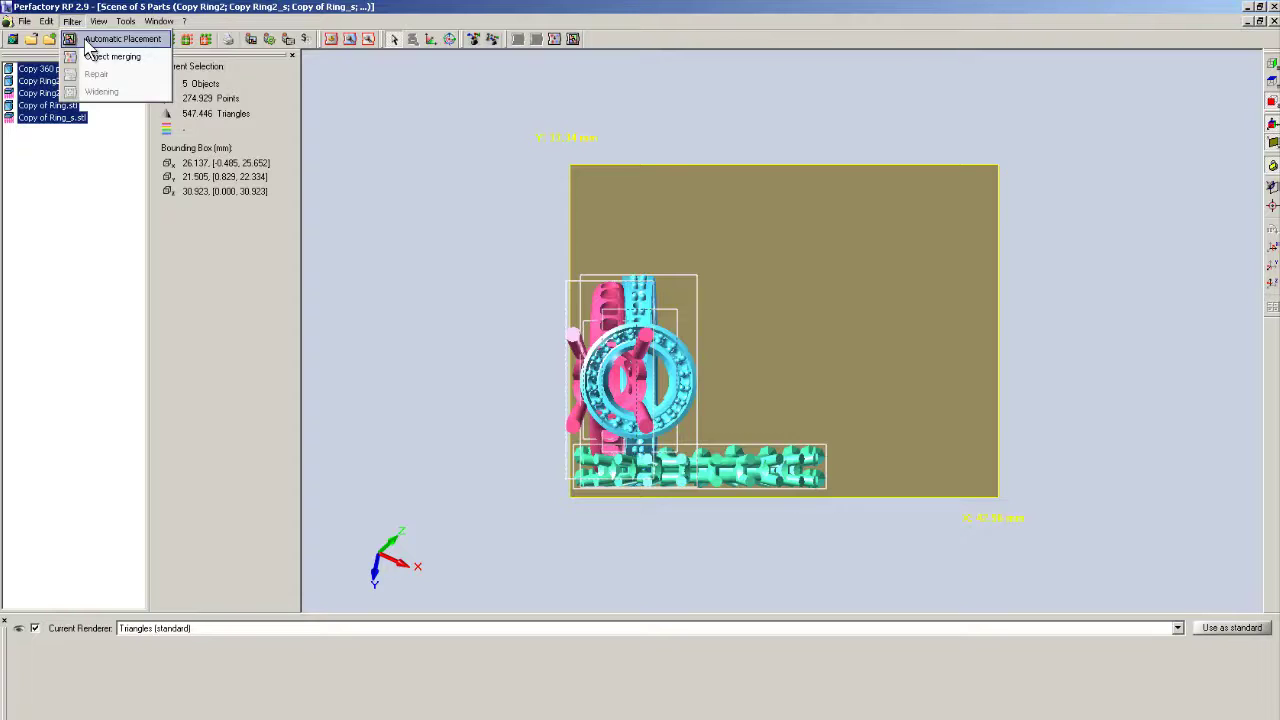
left_click(120, 39)
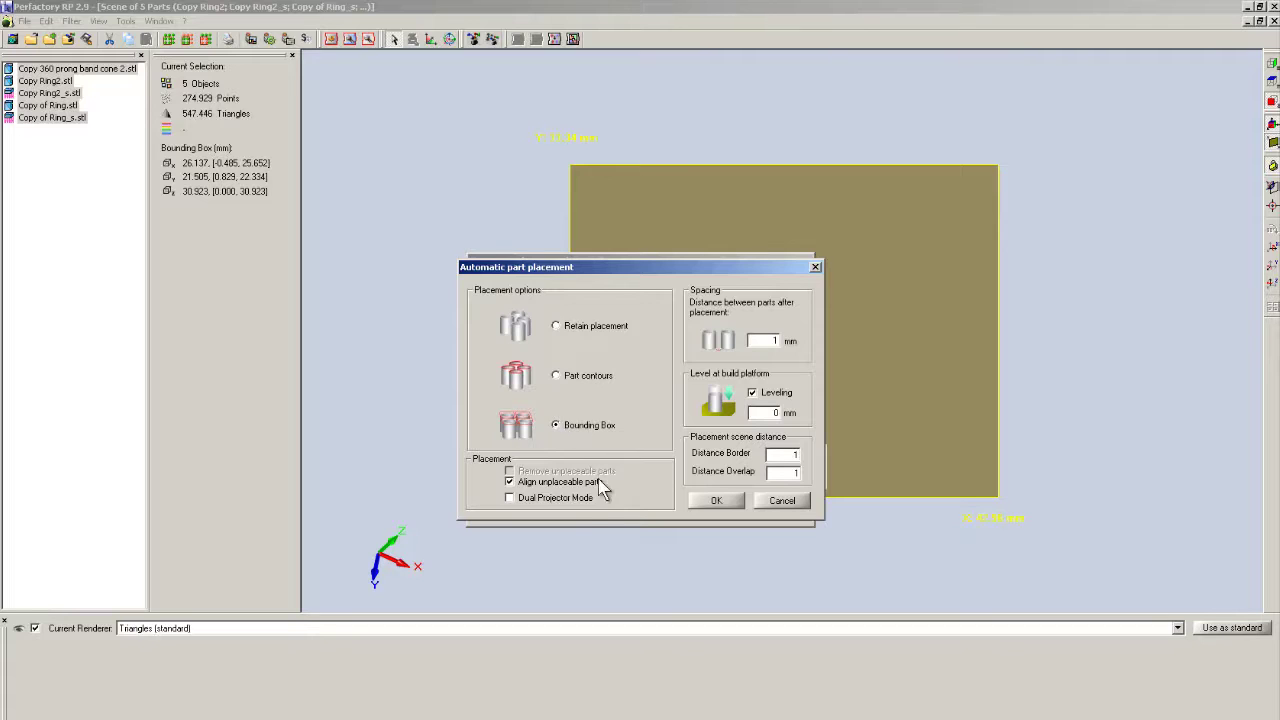
left_click(512, 482)
left_click(516, 484)
left_click(718, 501)
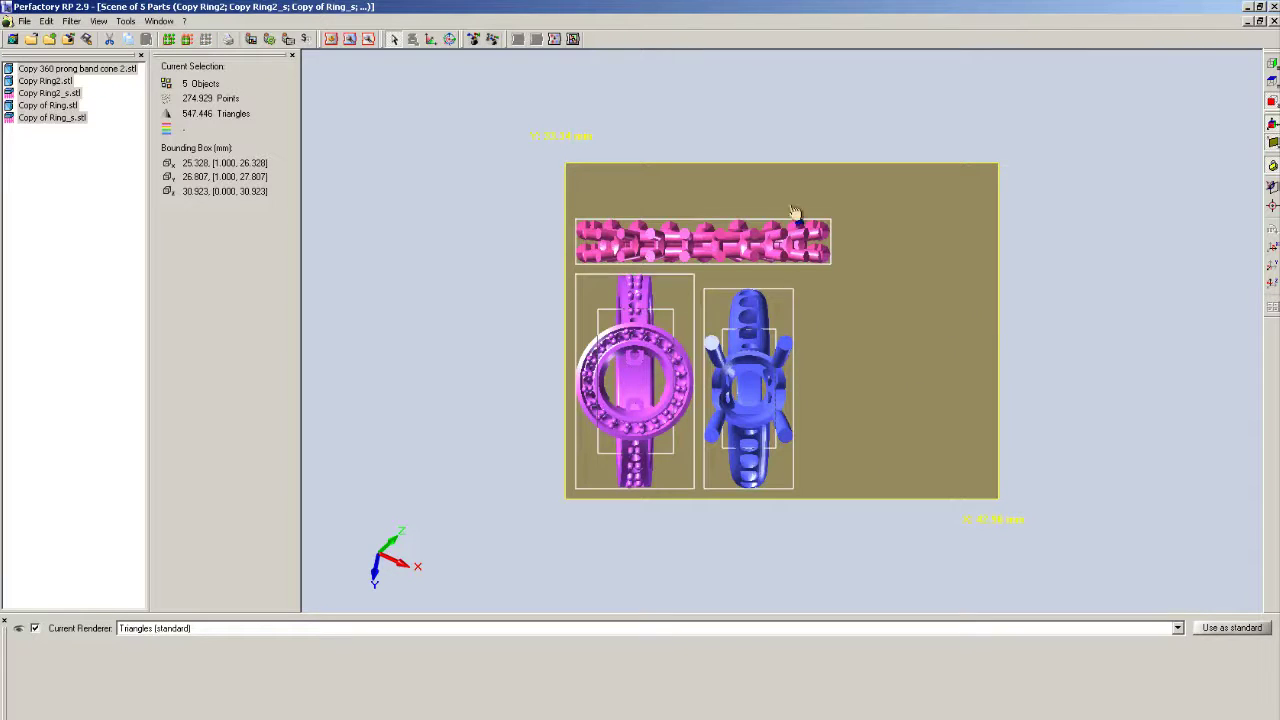
Step: Examine the arrangement of the placed rings and their supports from several angles
right_click_drag(784, 308, 727, 372)
right_click_drag(906, 357, 693, 476)
mouse_move(676, 306)
right_mouse_down()
mouse_move(914, 409)
mouse_move(997, 394)
mouse_move(745, 395)
mouse_move(682, 301)
right_mouse_up()
right_click_drag(714, 360, 806, 316)
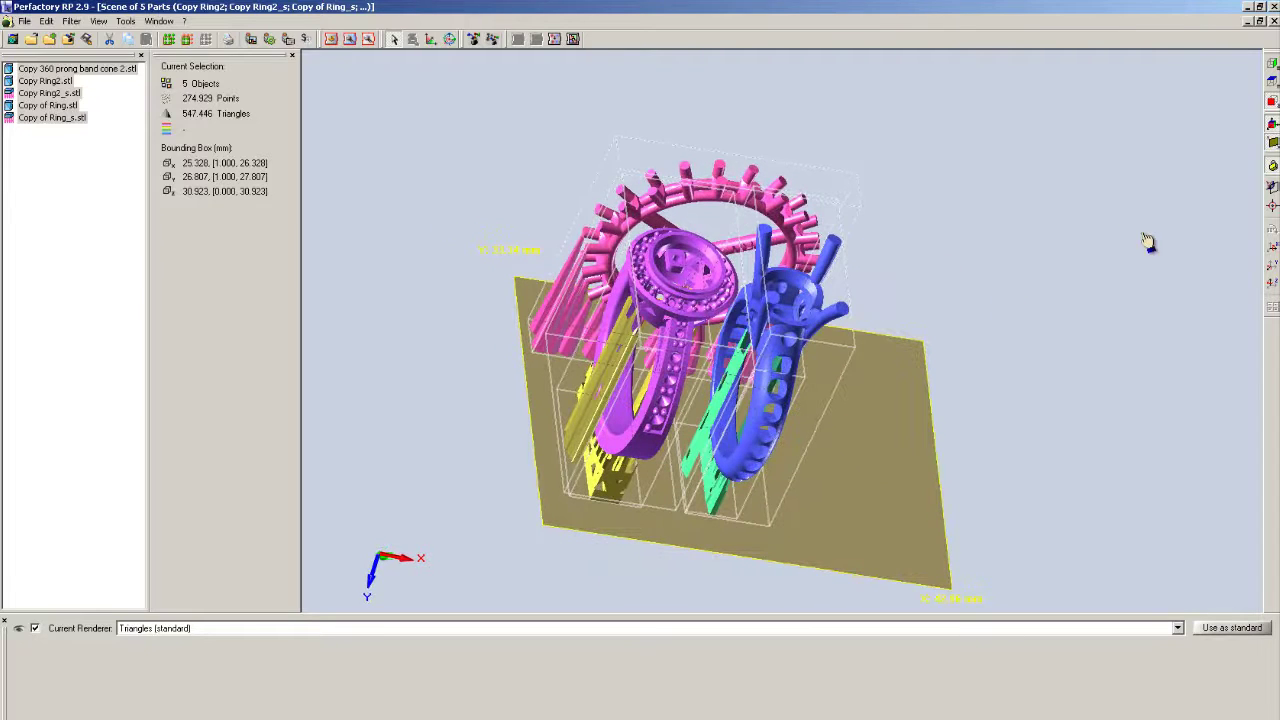
Step: Restore the top view, paste duplicates of all five parts onto the platform, and remove the pasted duplicates
left_click(1272, 209)
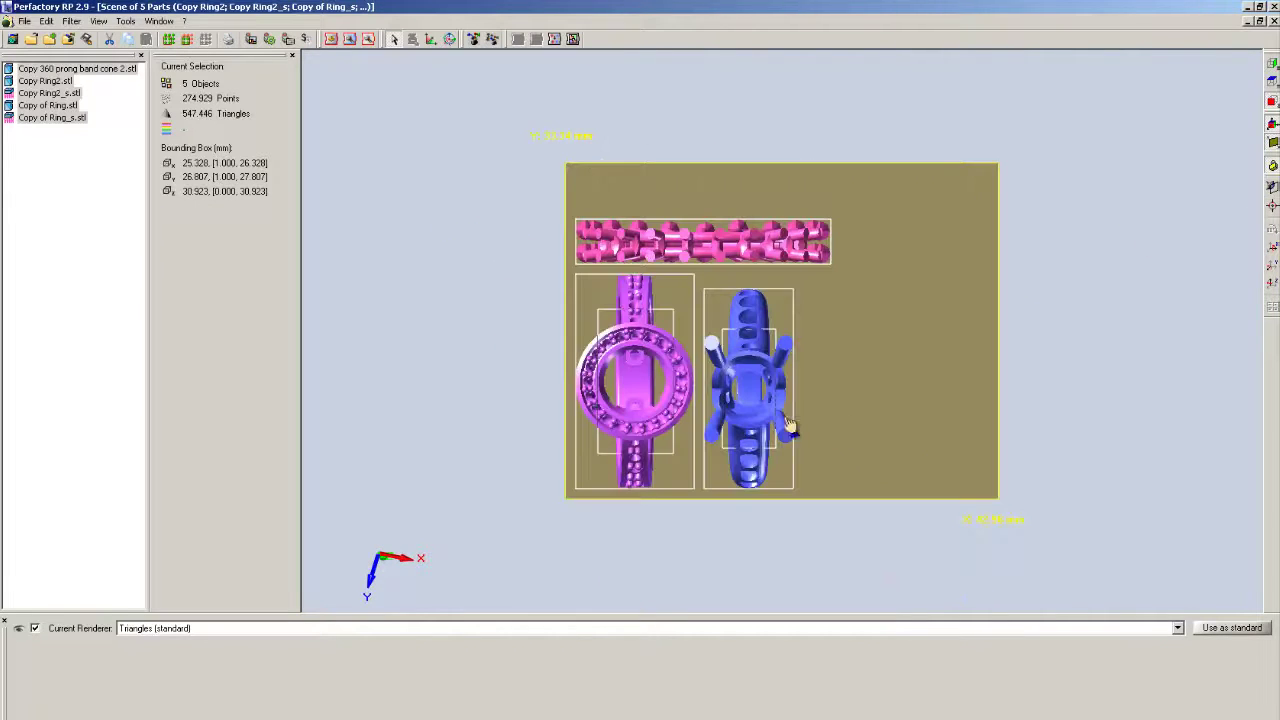
left_click(576, 408)
key("ctrl+v")
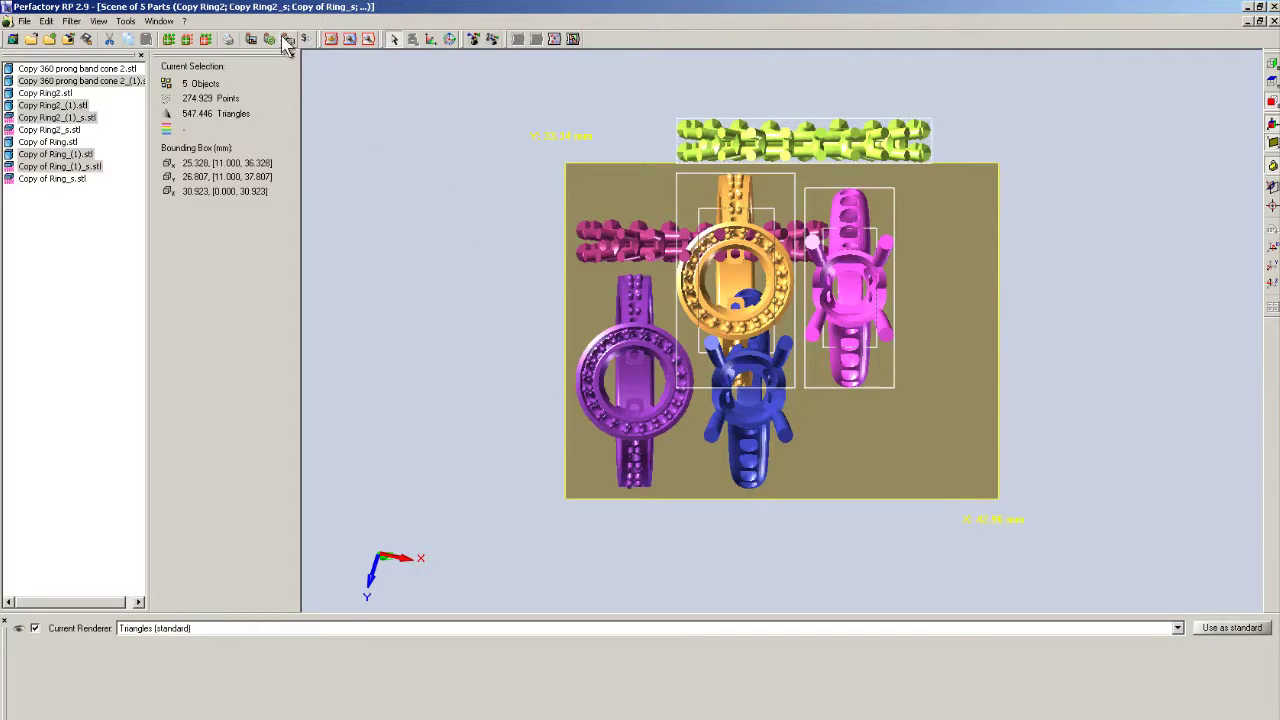
left_click(110, 42)
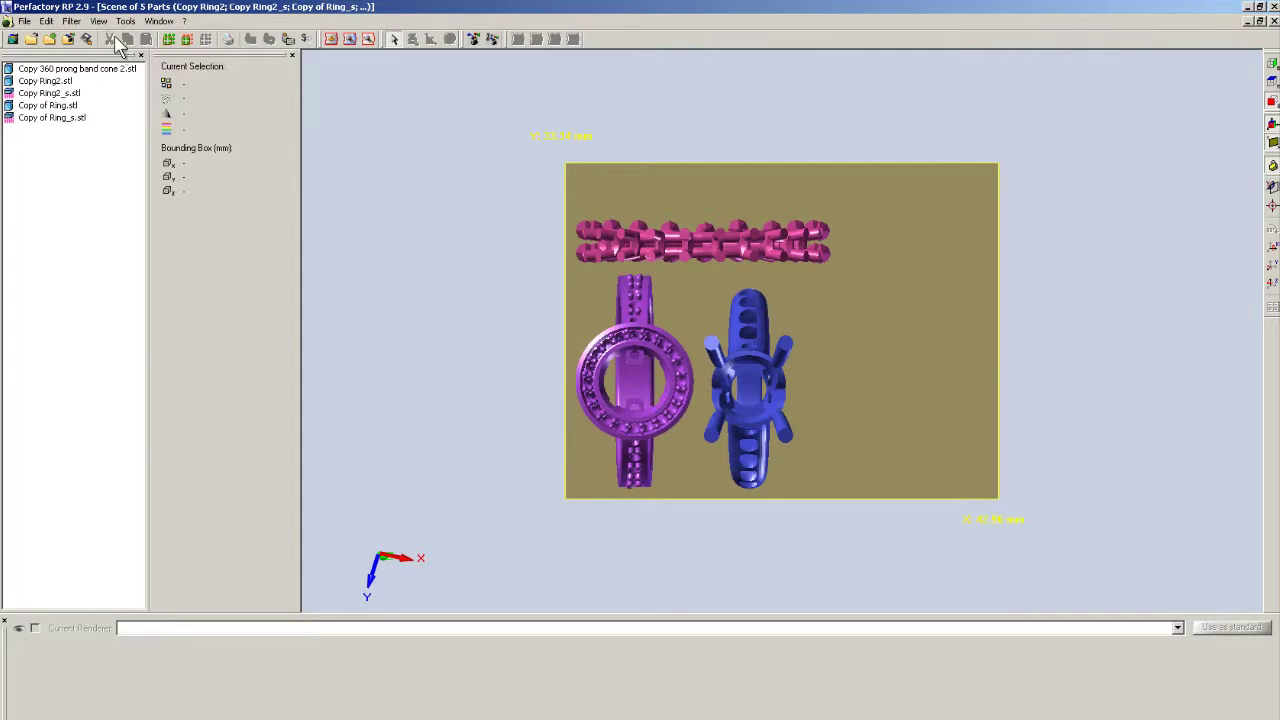
Step: Copy all five parts and paste a second set of them onto the platform
left_click_drag(43, 150, 41, 65)
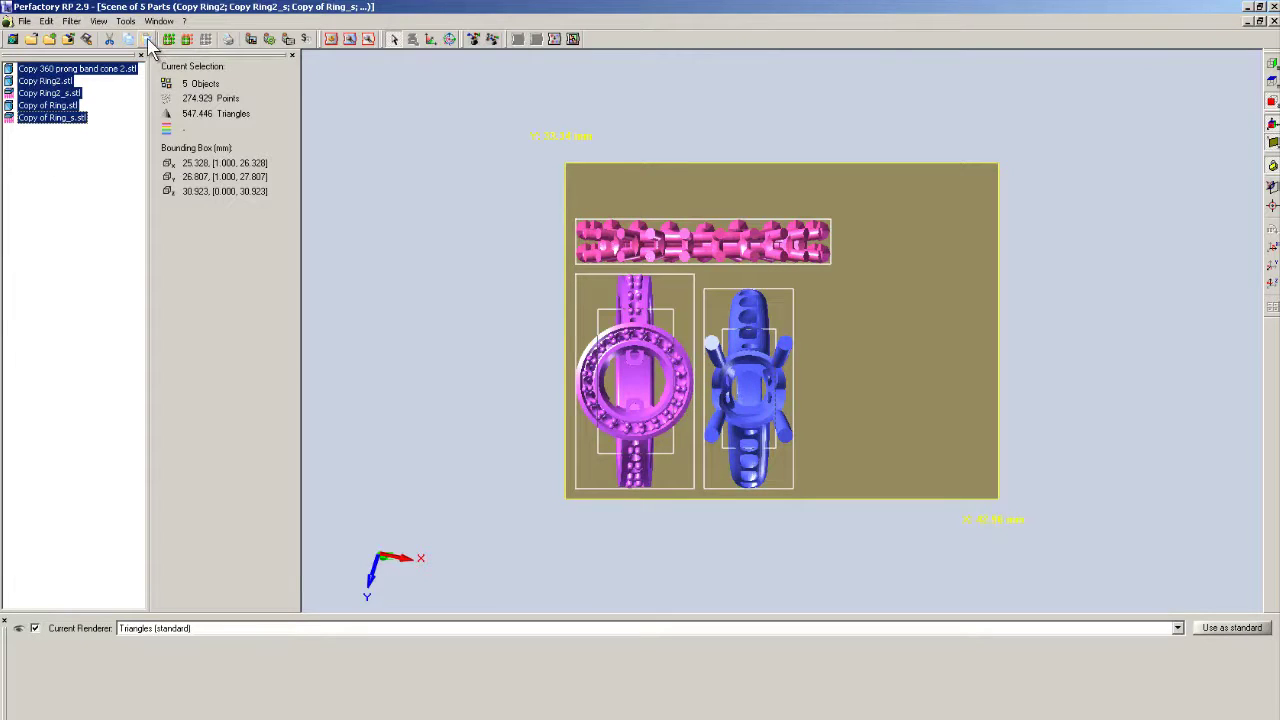
left_click(471, 289)
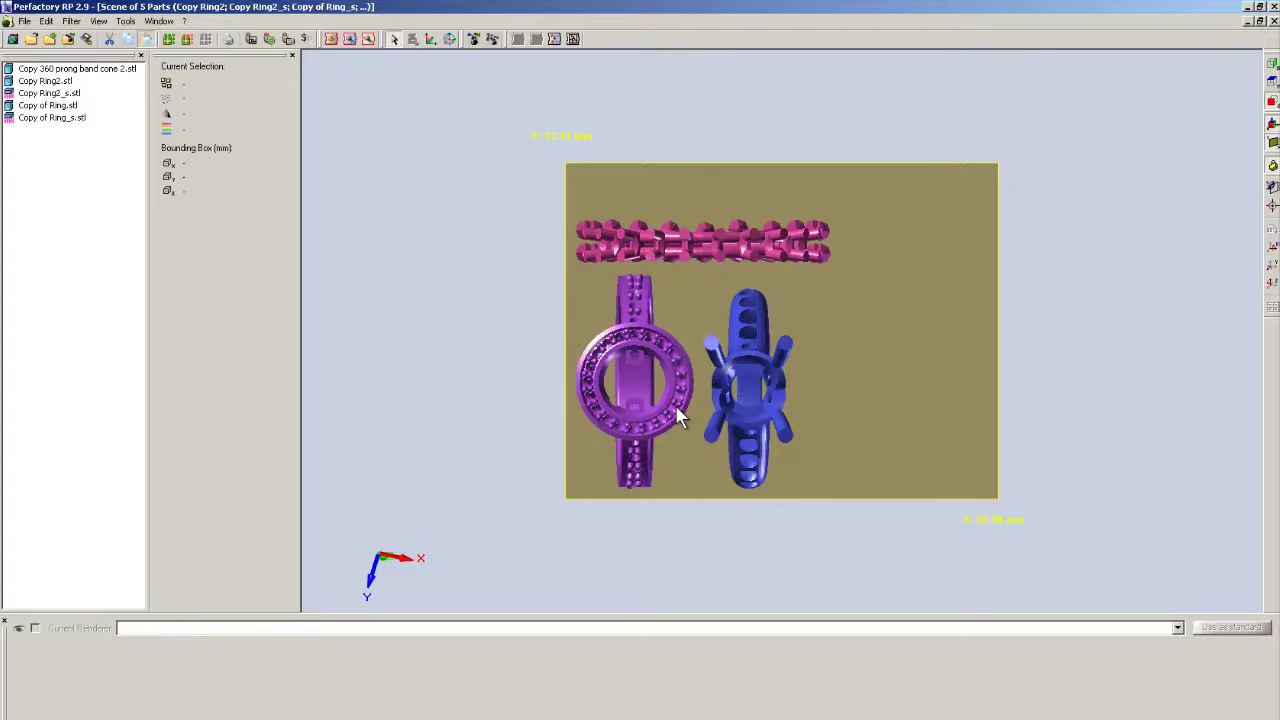
key("ctrl+v")
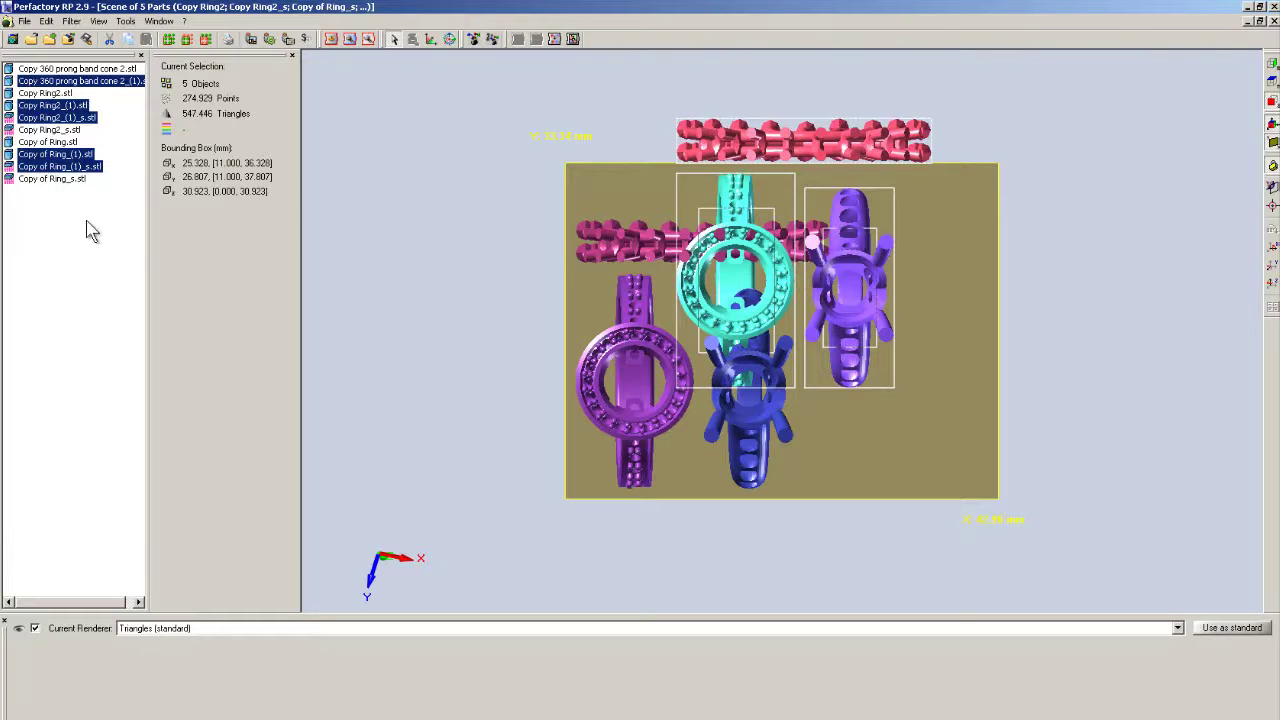
Step: Select all ten parts, originals and duplicates, and run Automatic Placement on them
left_click(168, 44)
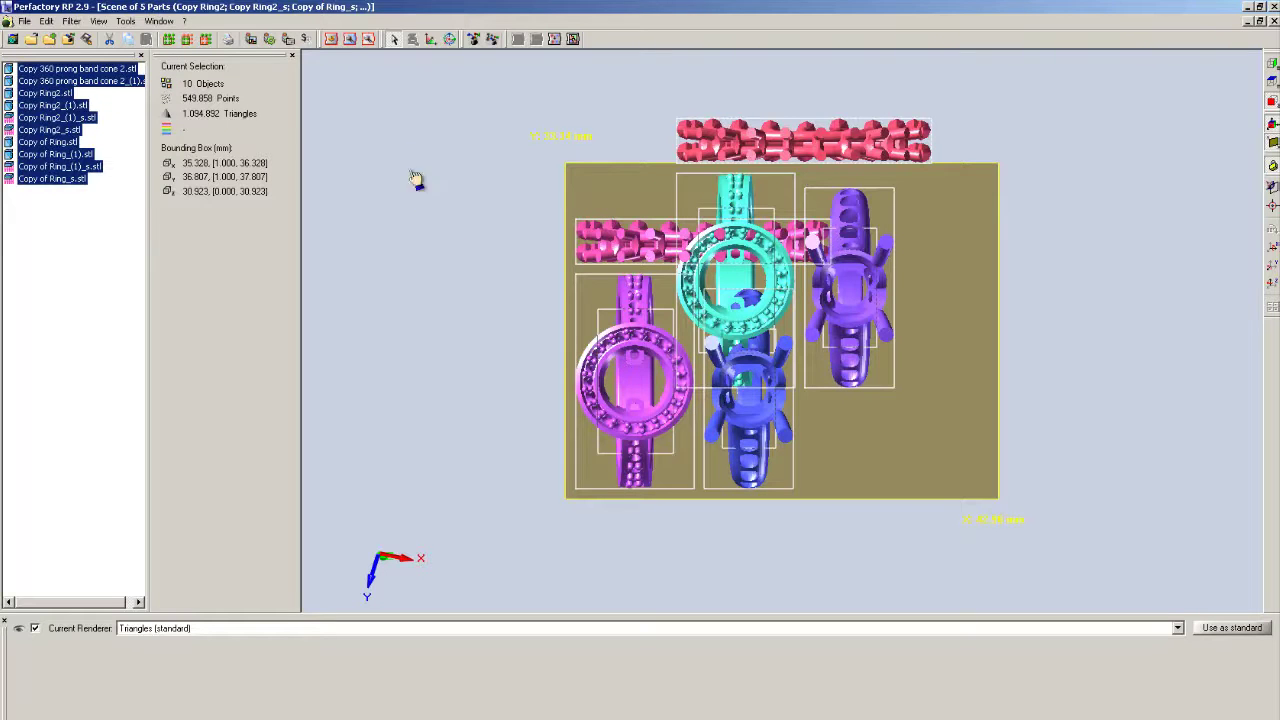
left_click(572, 39)
left_click(727, 498)
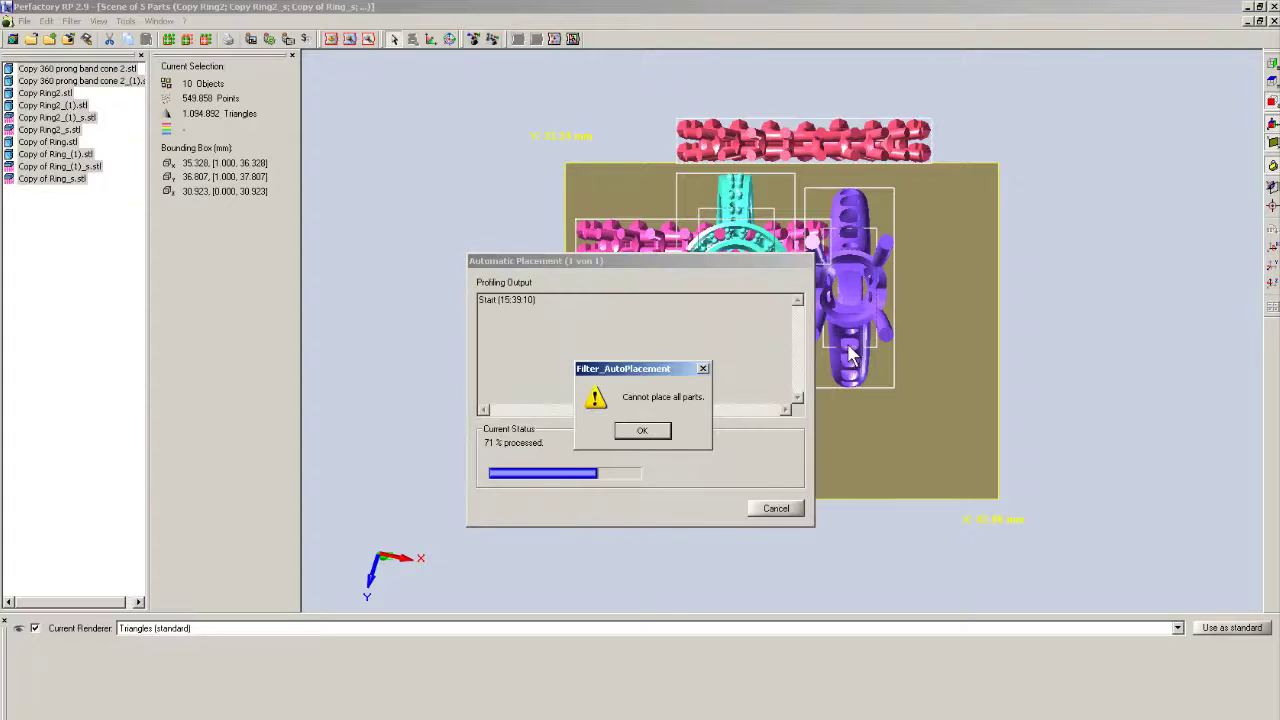
left_click(648, 432)
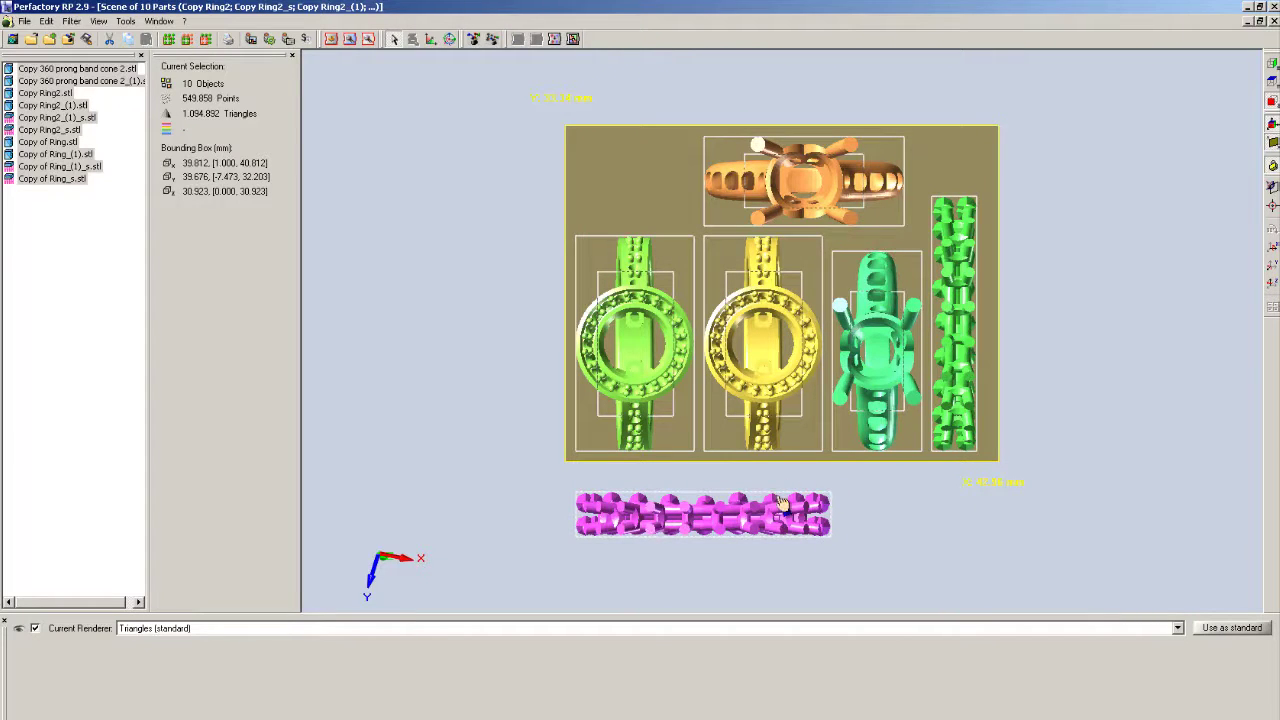
Step: Examine the placed rings from an angle, highlighting individual rings with their matching supports and the duplicate 360 prong band
left_click(787, 420)
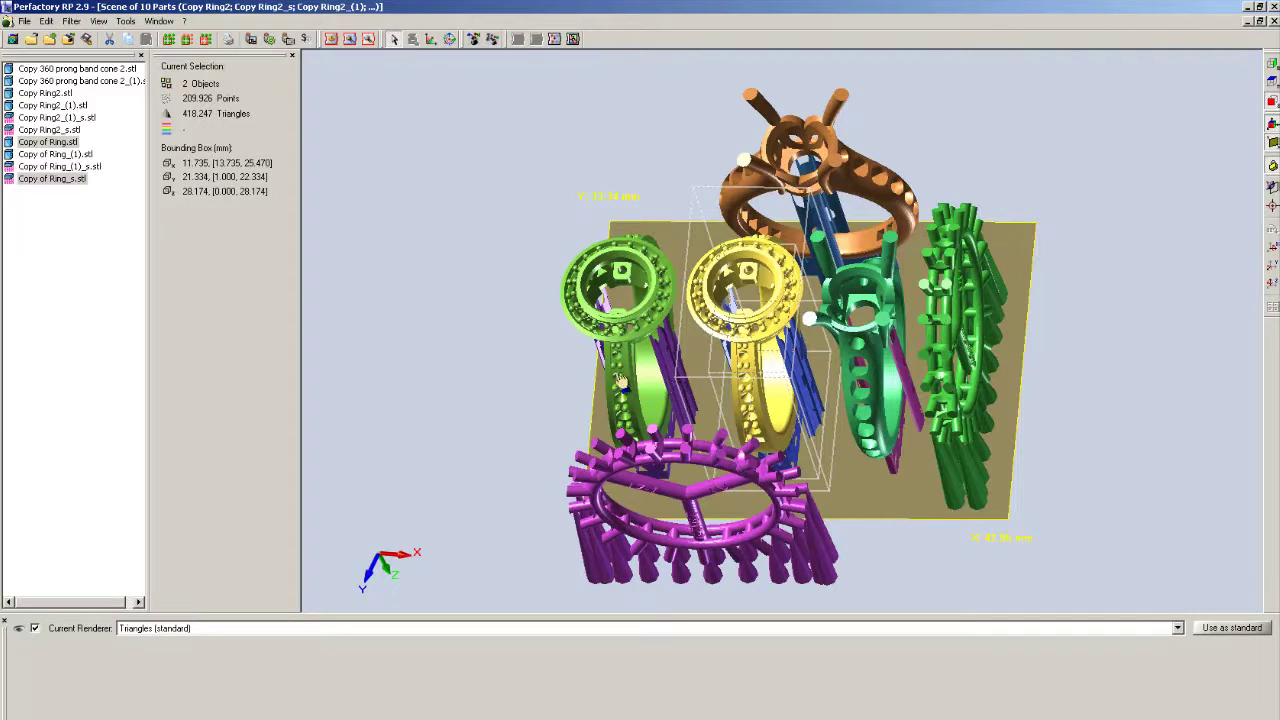
left_click(50, 167)
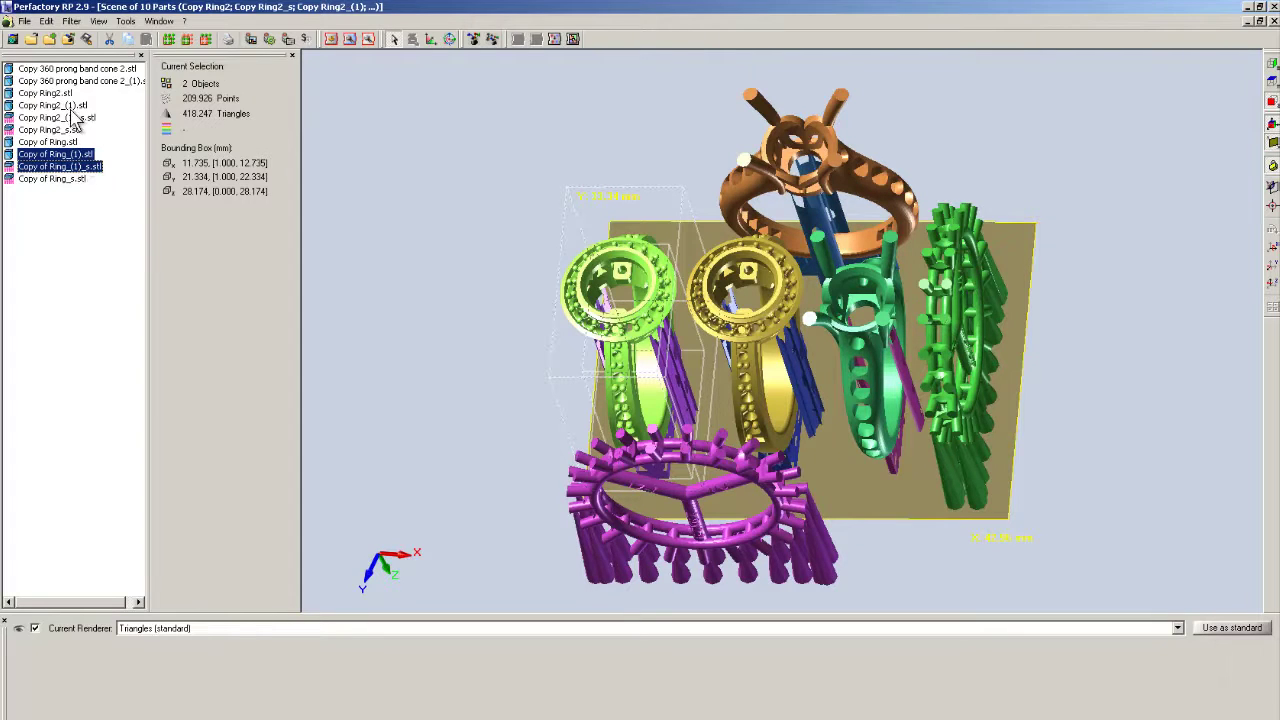
left_click(72, 83)
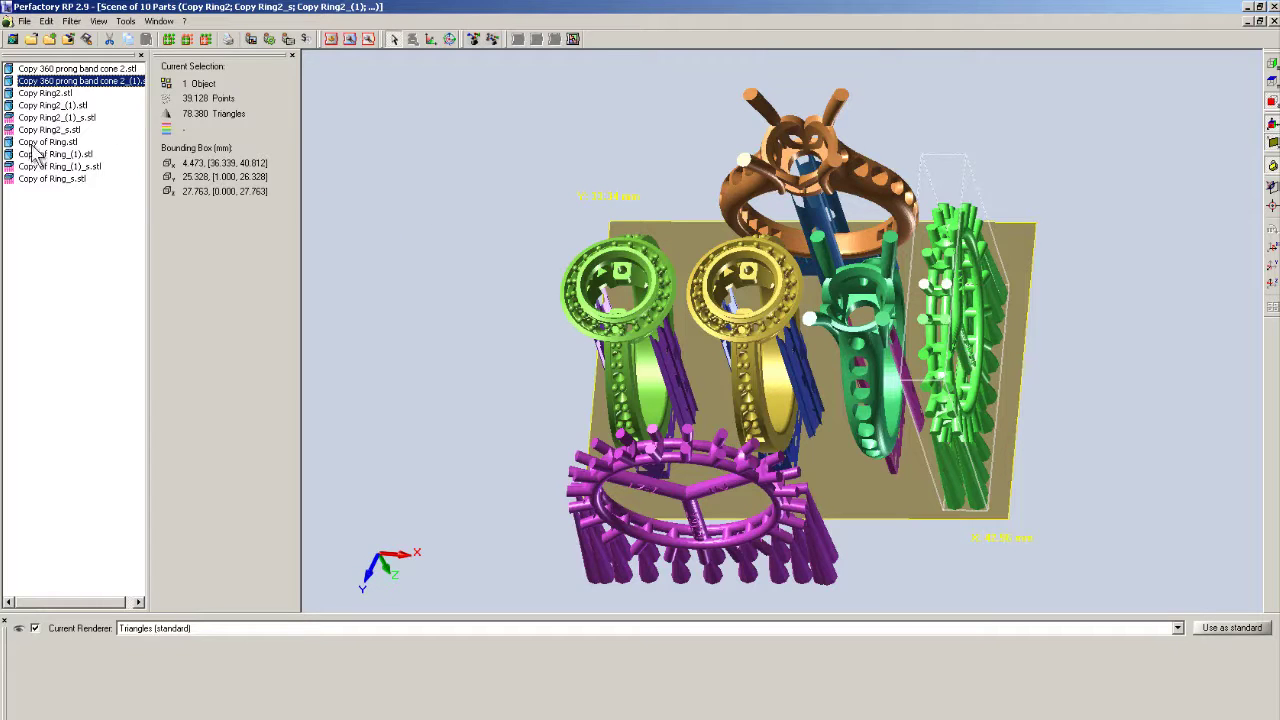
left_click(42, 106)
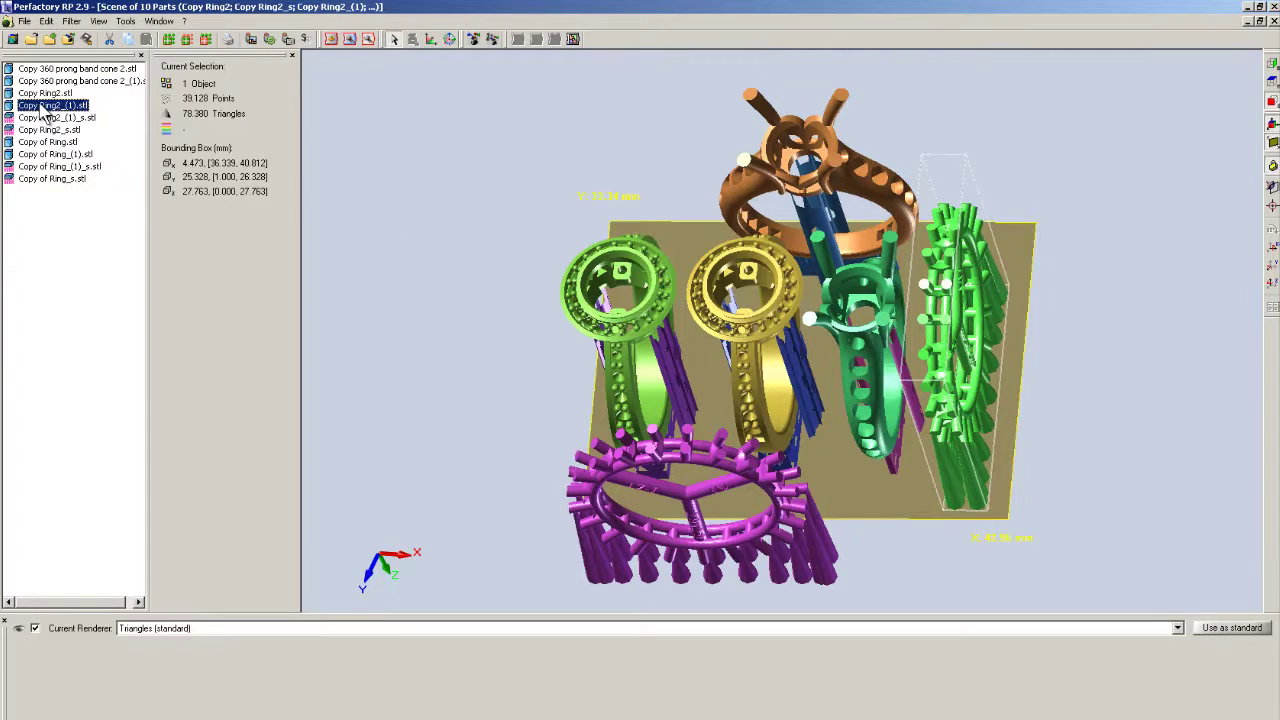
key("shift+Down")
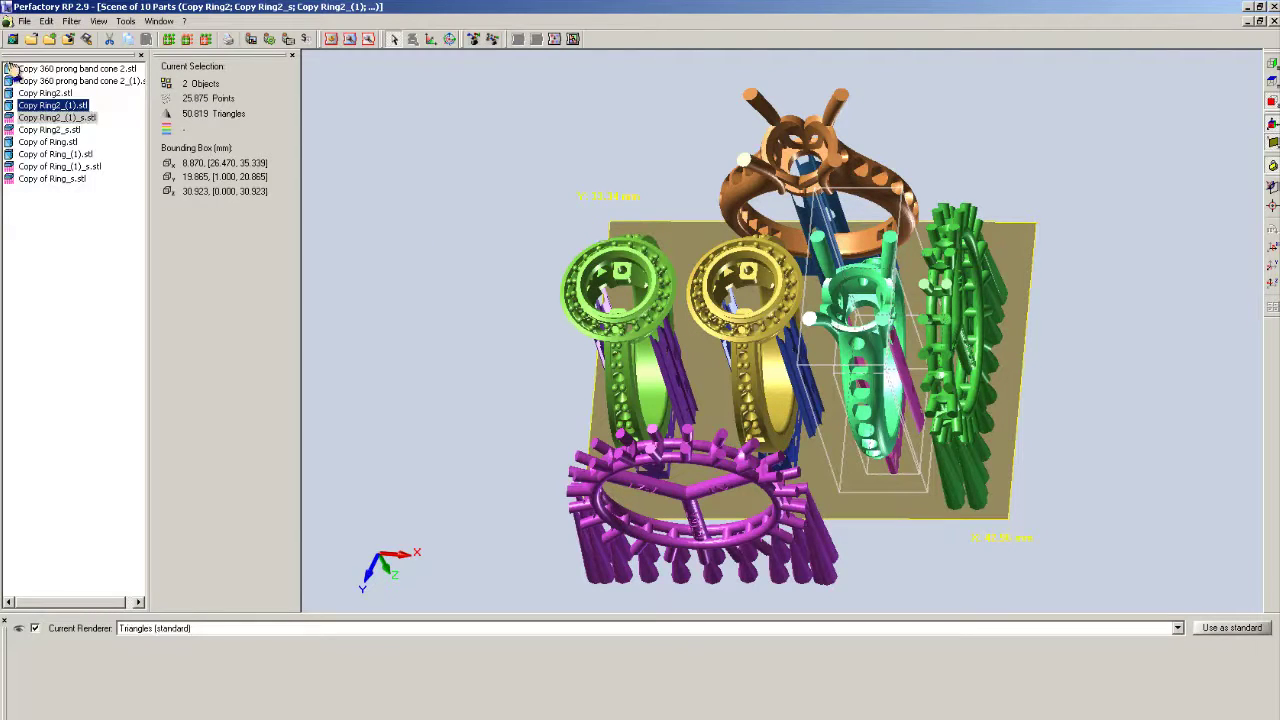
left_click(60, 148)
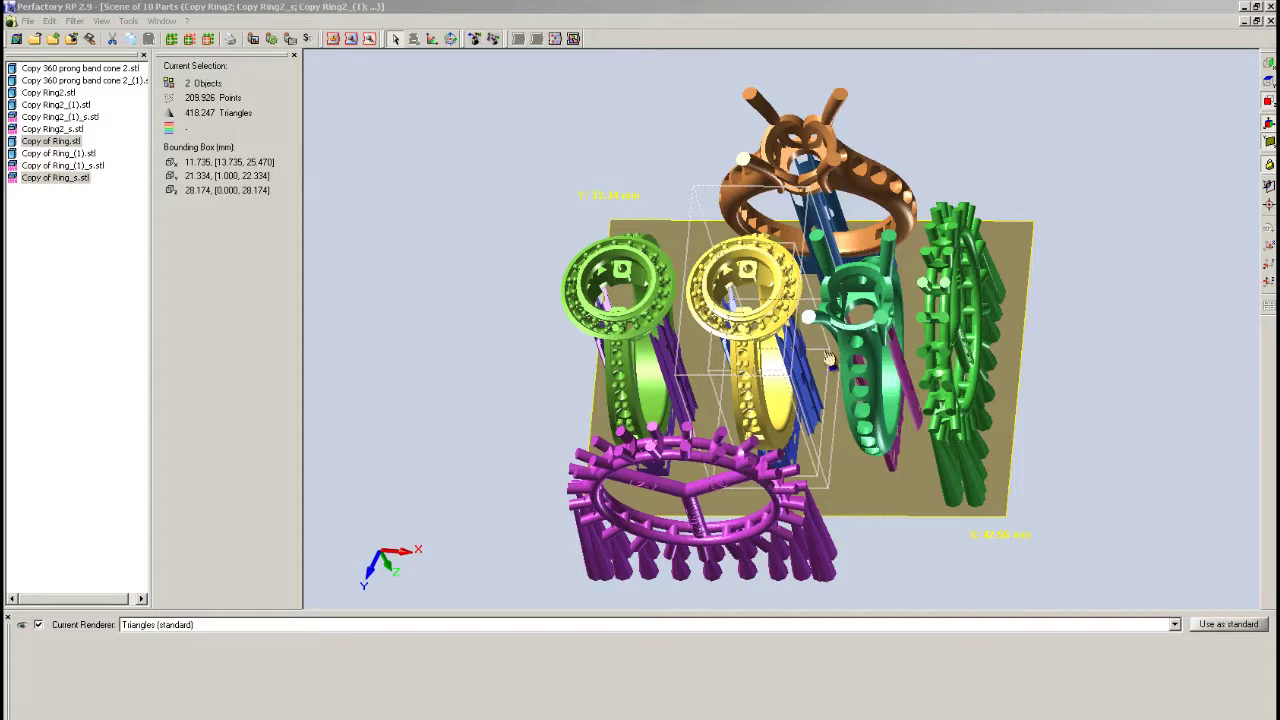
Step: Restore the top view and select all ten parts to review the arrangement on the platform
left_click(1268, 205)
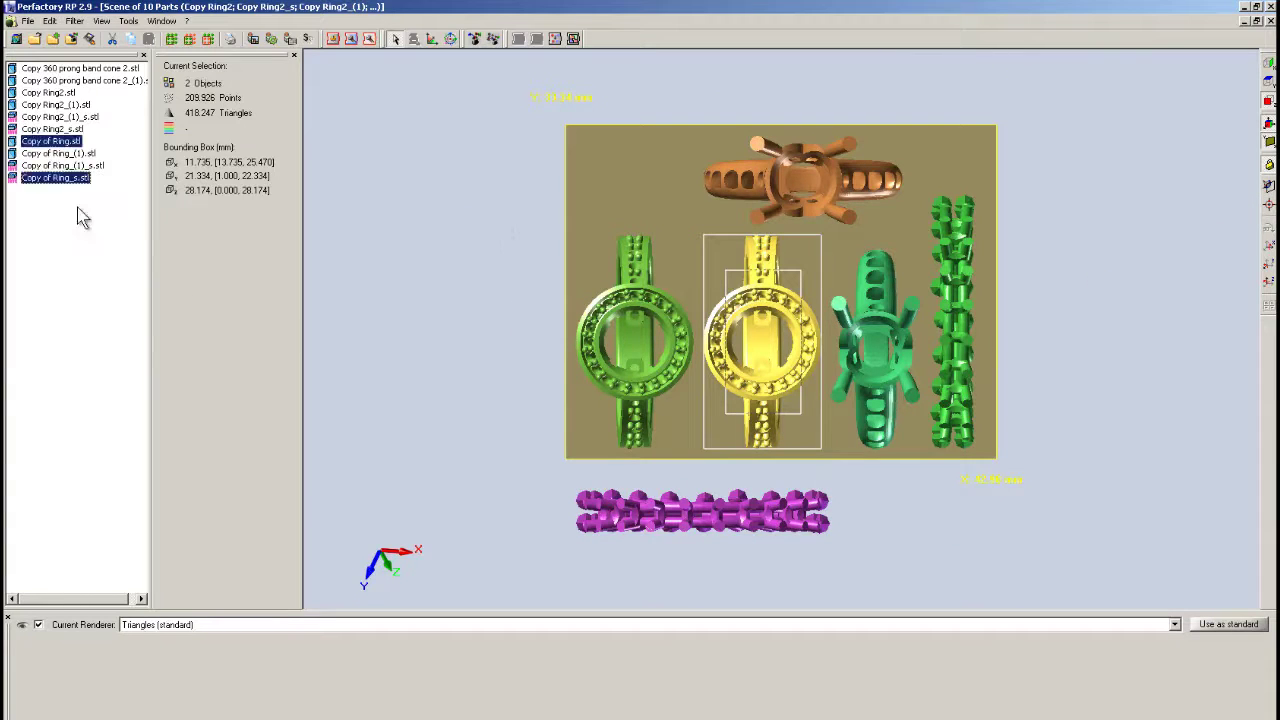
left_click_drag(50, 177, 72, 68)
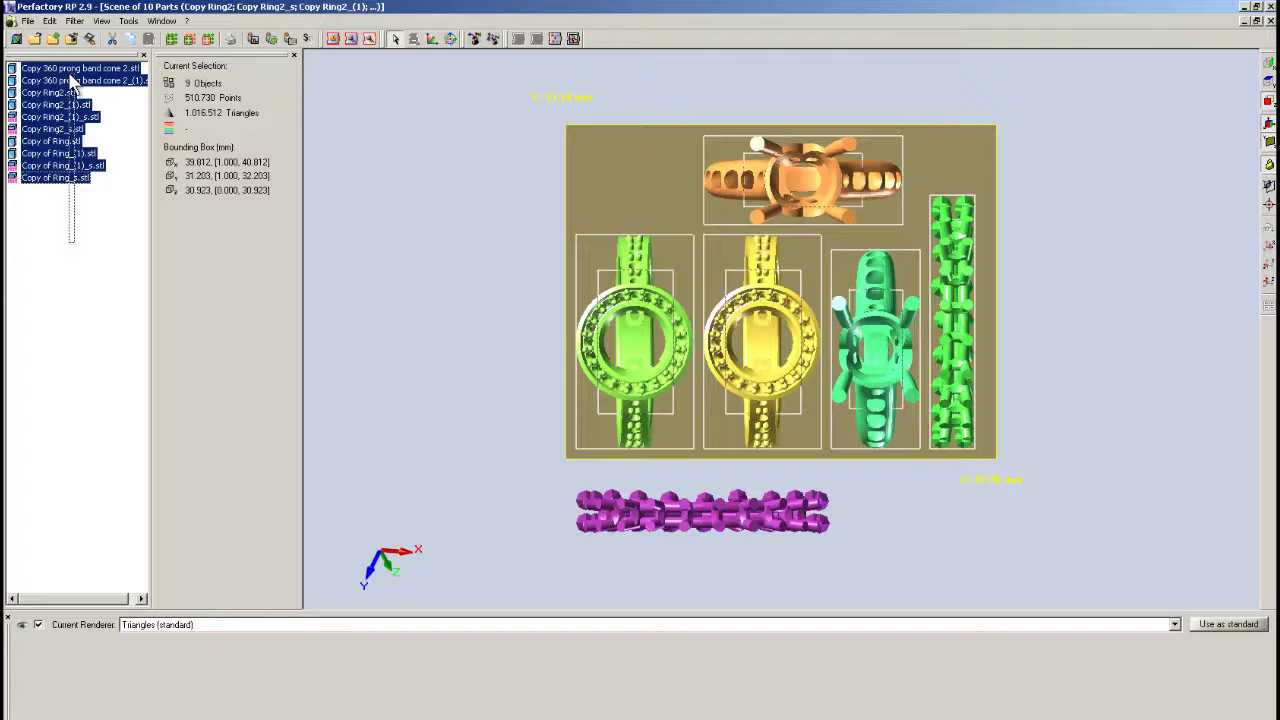
left_click(757, 515)
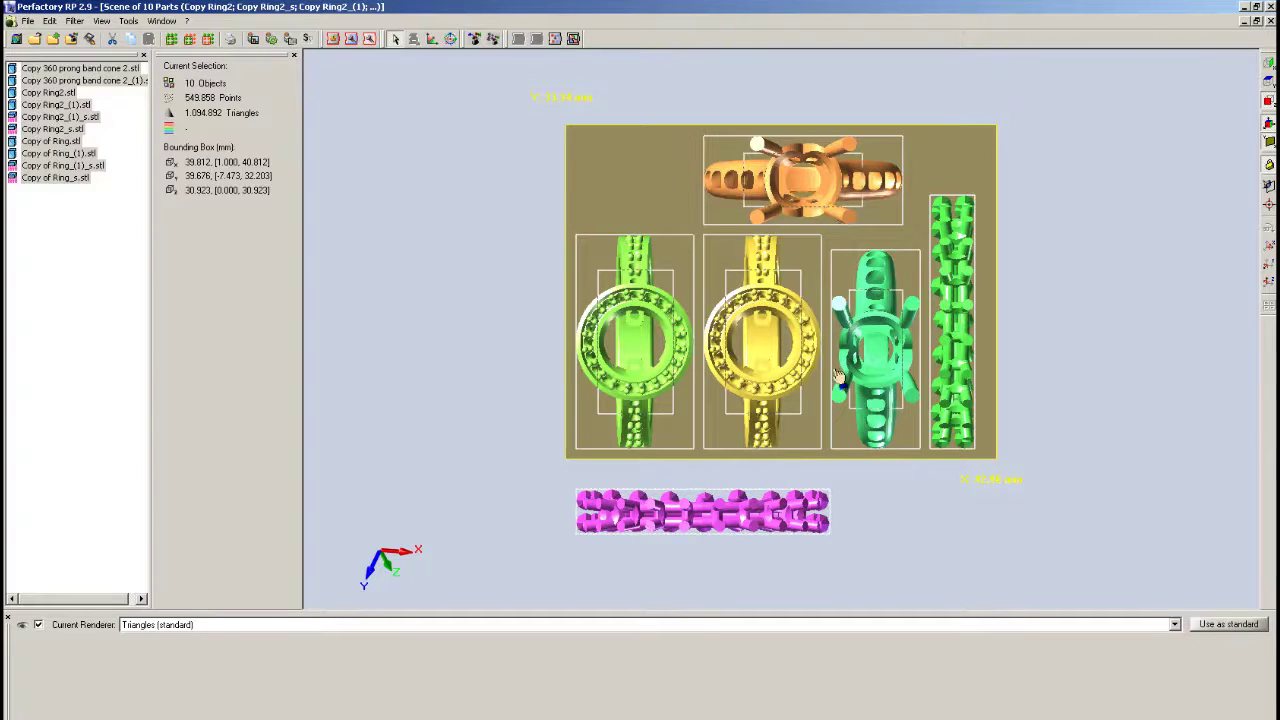
Step: Select Copy Ring2.stl with its support and shift them slightly toward the platform's upper edge with Freehand Transformations
left_click(818, 180)
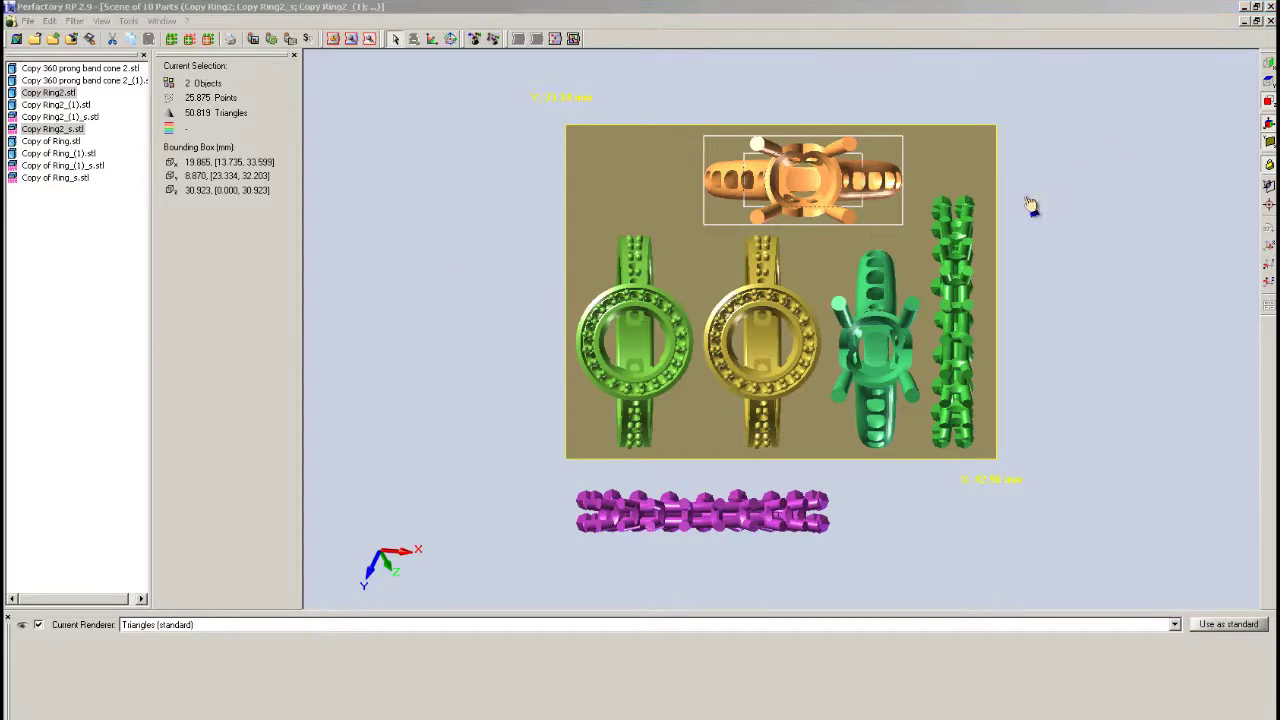
left_click(451, 38)
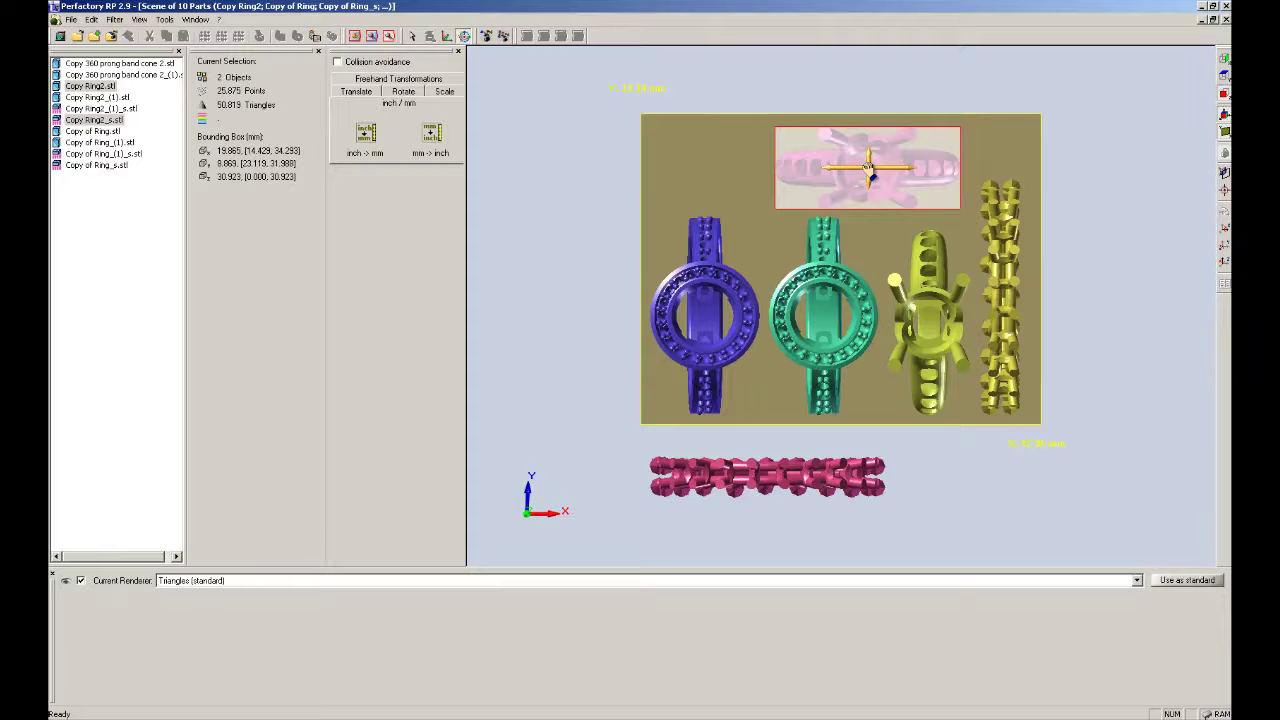
mouse_move(868, 168)
left_mouse_down()
mouse_move(806, 168)
mouse_move(867, 166)
mouse_move(871, 140)
mouse_move(812, 118)
mouse_move(810, 148)
mouse_move(905, 175)
mouse_move(818, 168)
mouse_move(895, 165)
mouse_move(865, 163)
left_mouse_up()
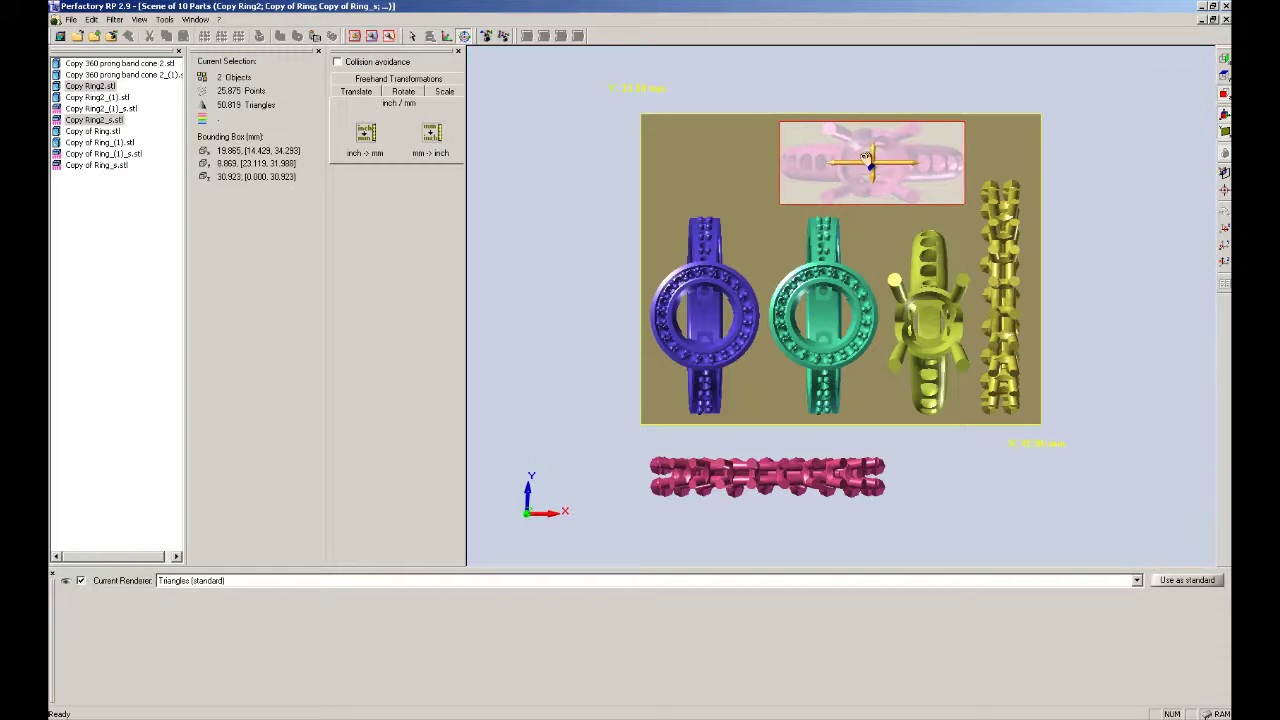
Step: Rotate the selected ring and support 90° about the Z axis in 45° increments, and rotate them back
left_click(403, 93)
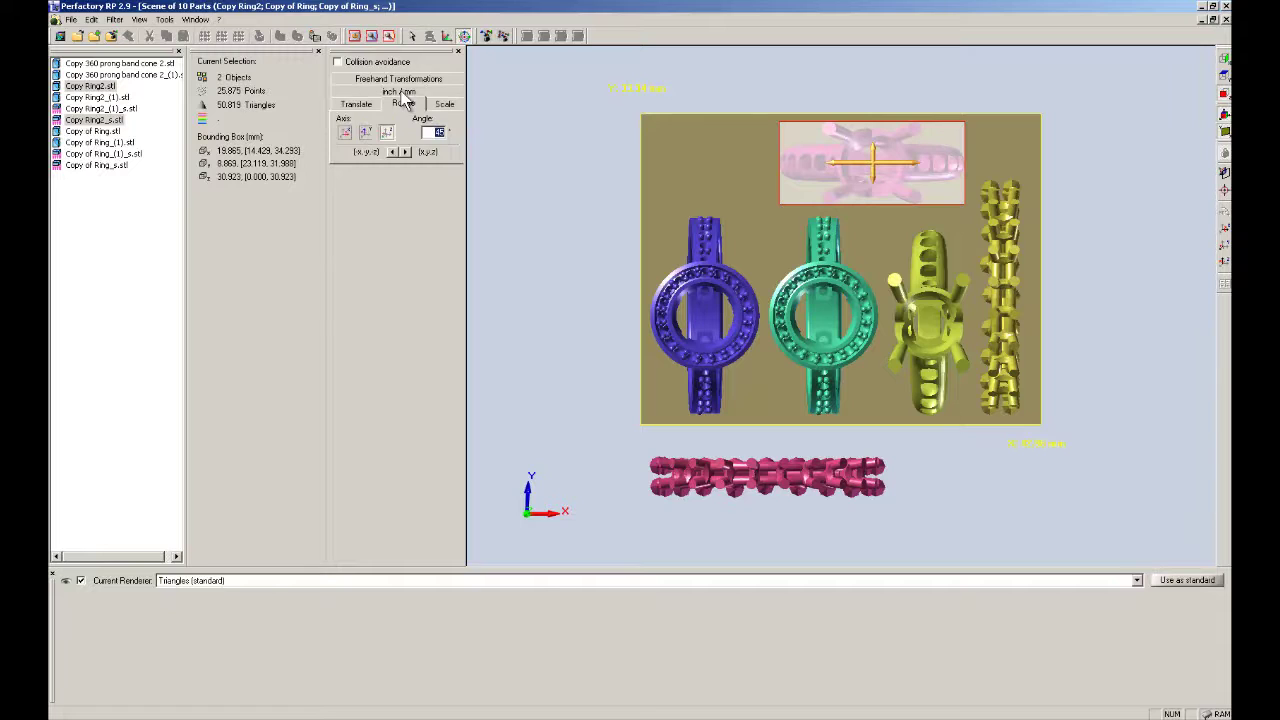
left_click(406, 153)
left_click(406, 153)
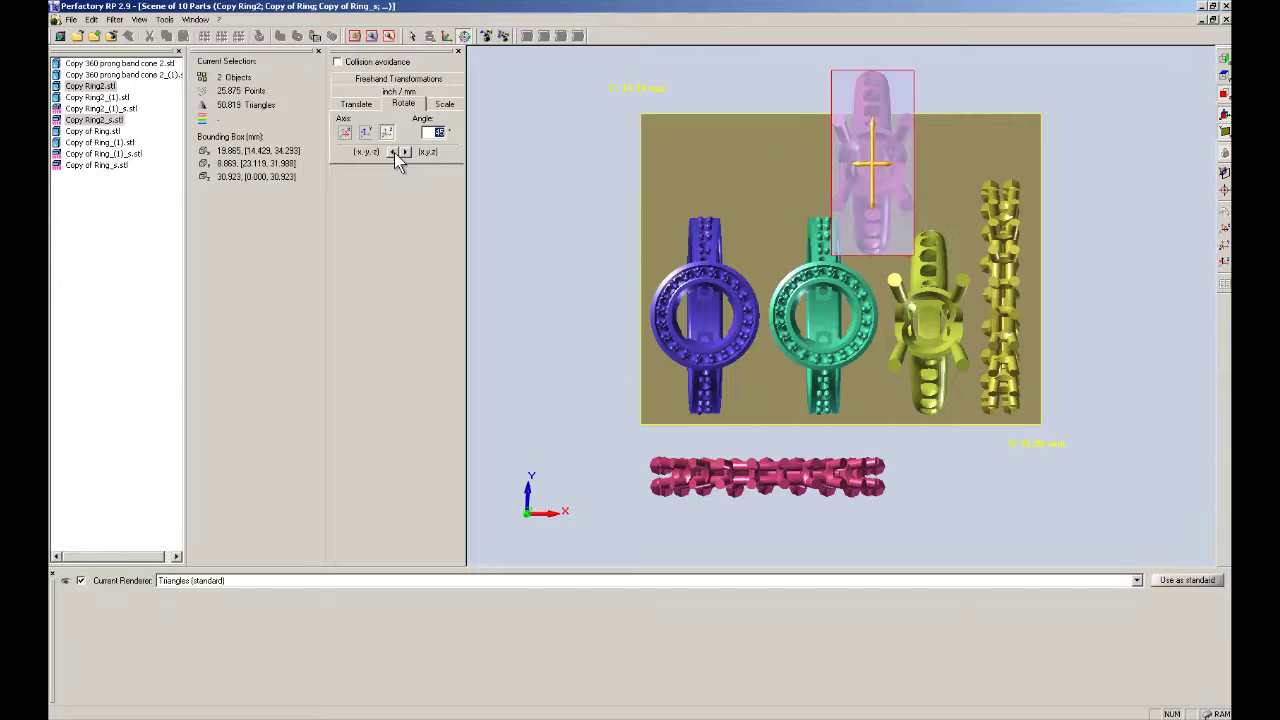
left_click(394, 154)
left_click(394, 154)
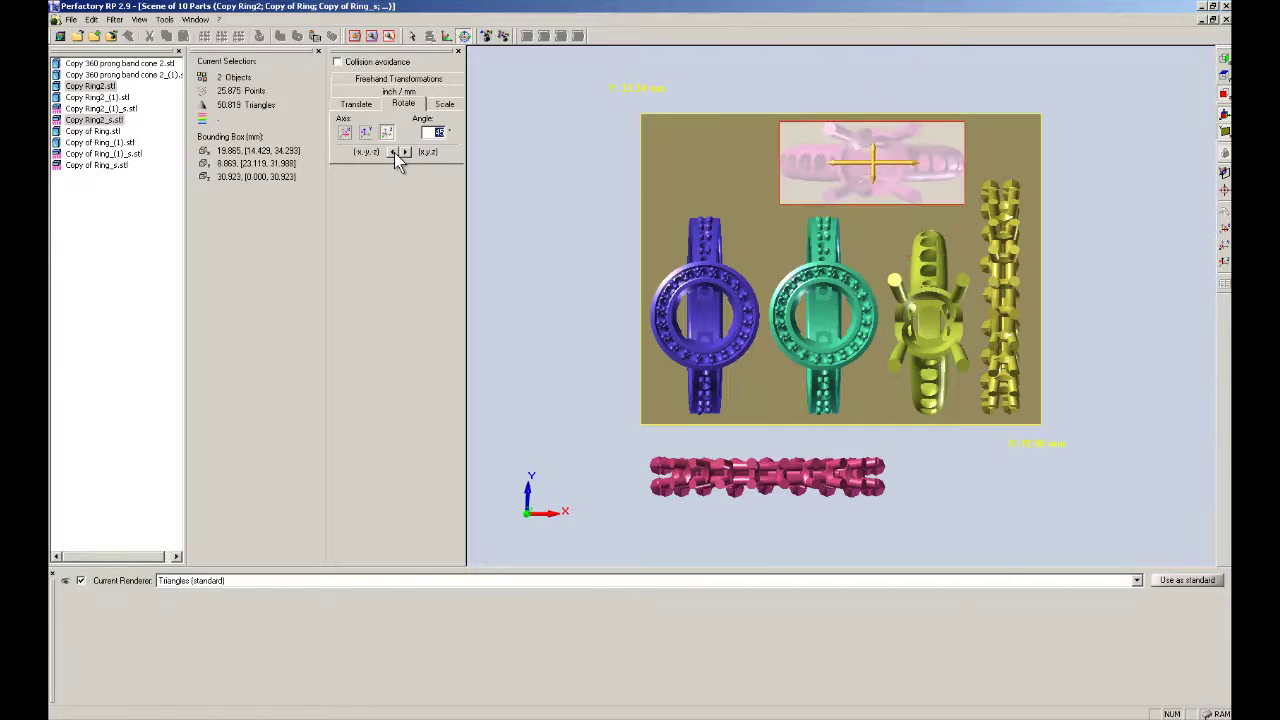
Step: Translate the selected ring and support 2 mm along Y, and move them back by the same distance
left_click(362, 106)
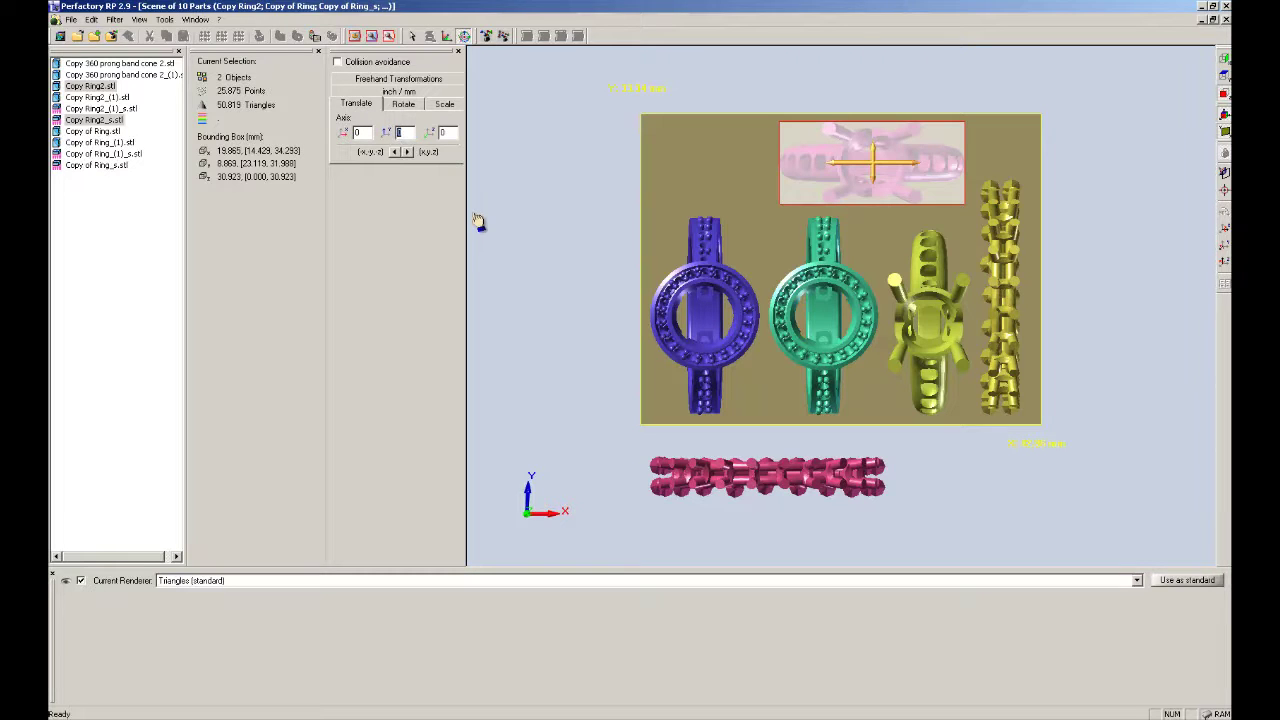
left_click(410, 151)
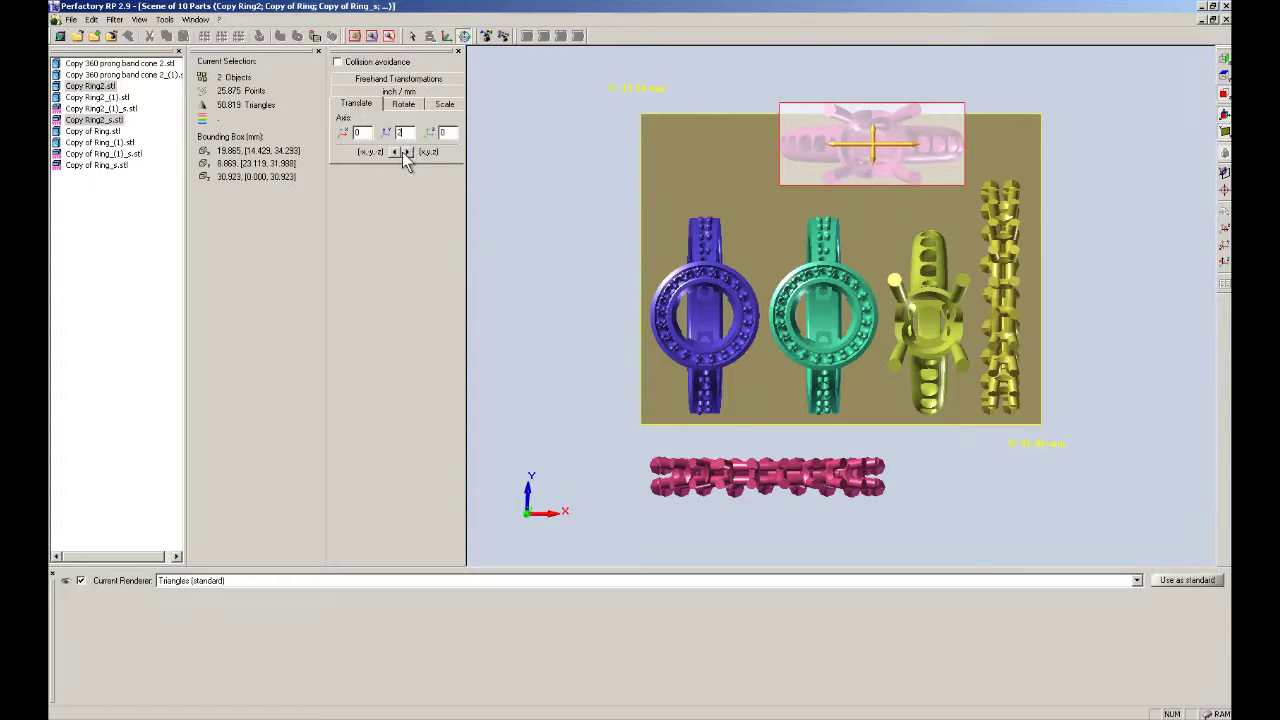
left_click(395, 151)
Step: Set the translation to 0 in Y and 2 mm in Z, raise the ring and support above the platform, and lower them back
left_click(363, 132)
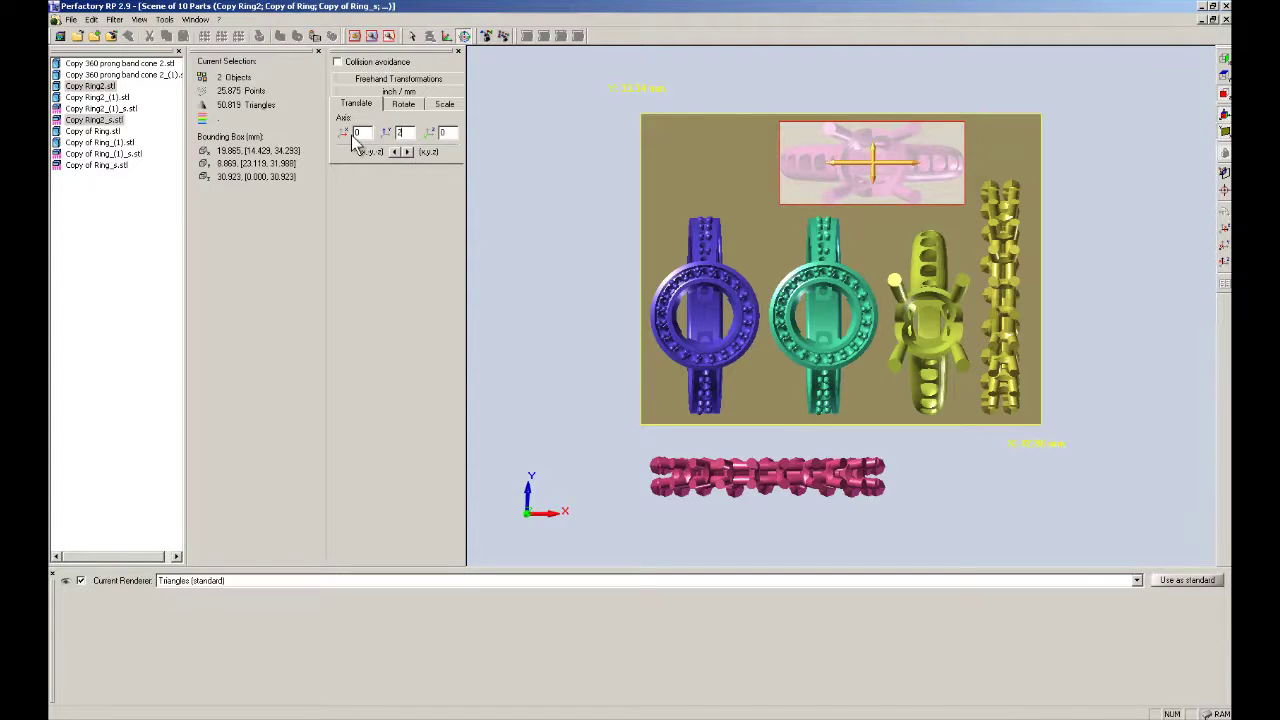
key("Tab")
type("0")
left_click(443, 132)
left_click_drag(736, 255, 806, 312)
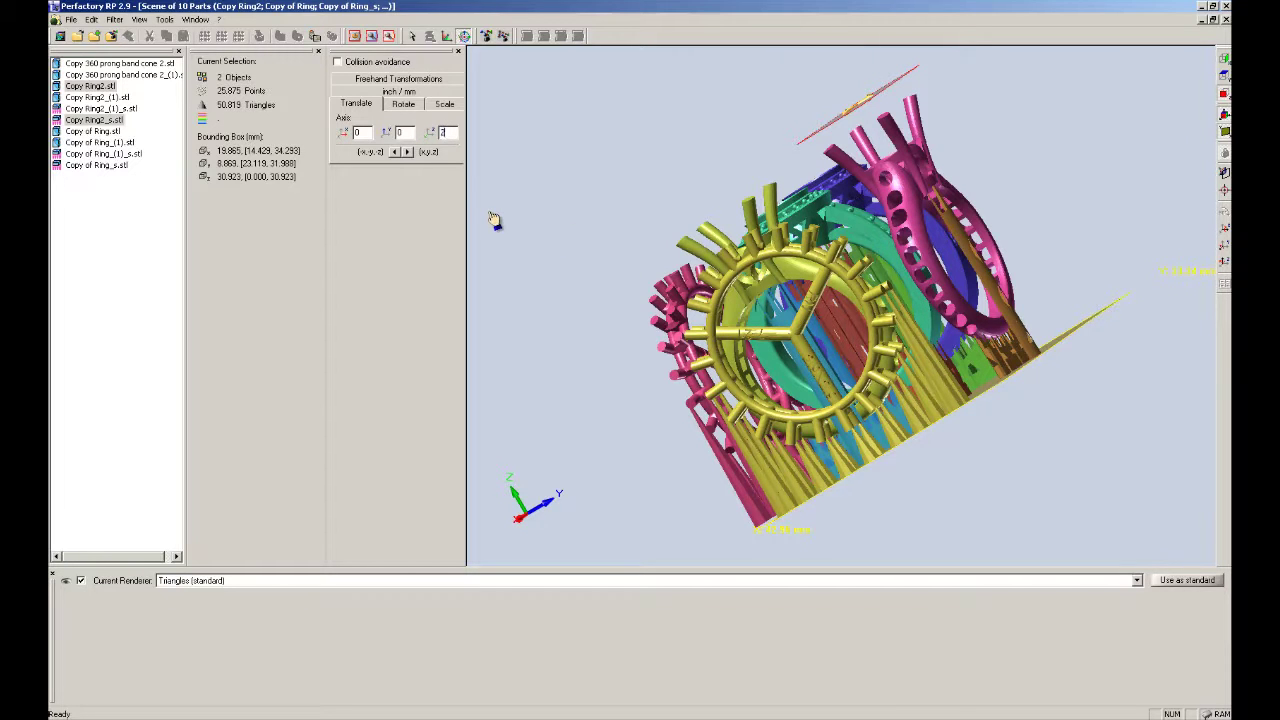
left_click(408, 152)
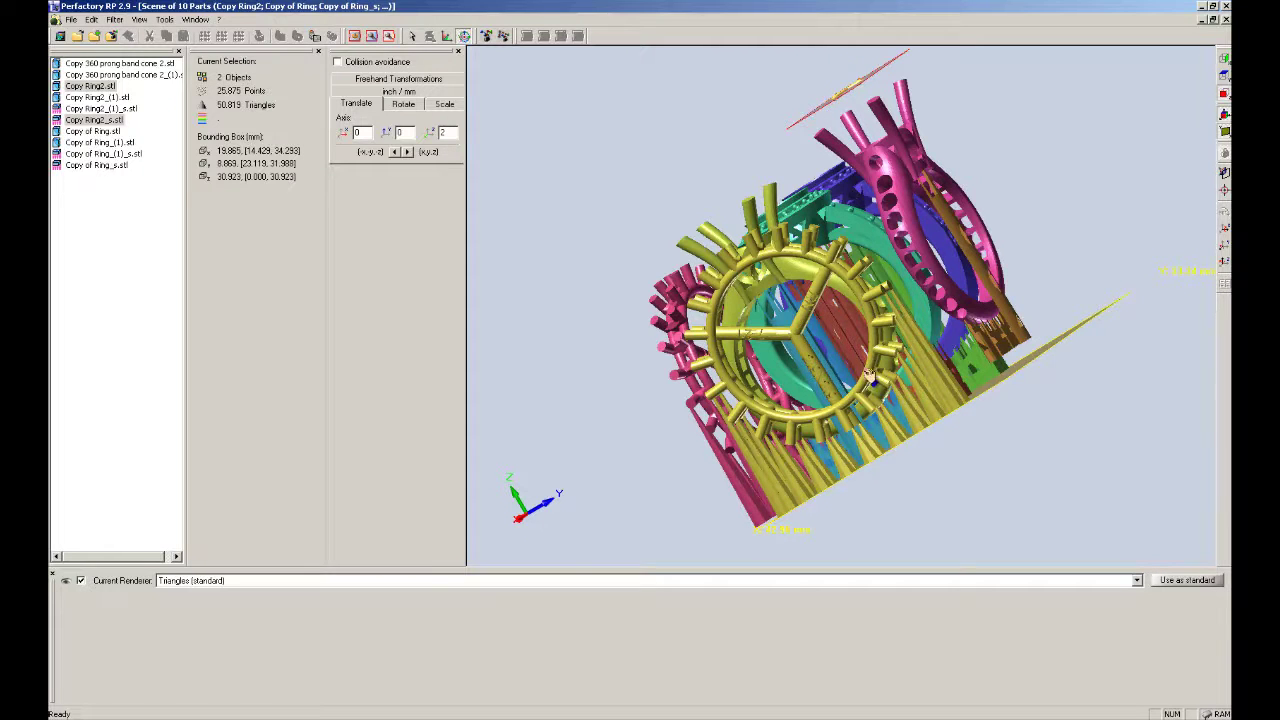
left_click_drag(871, 384, 997, 399)
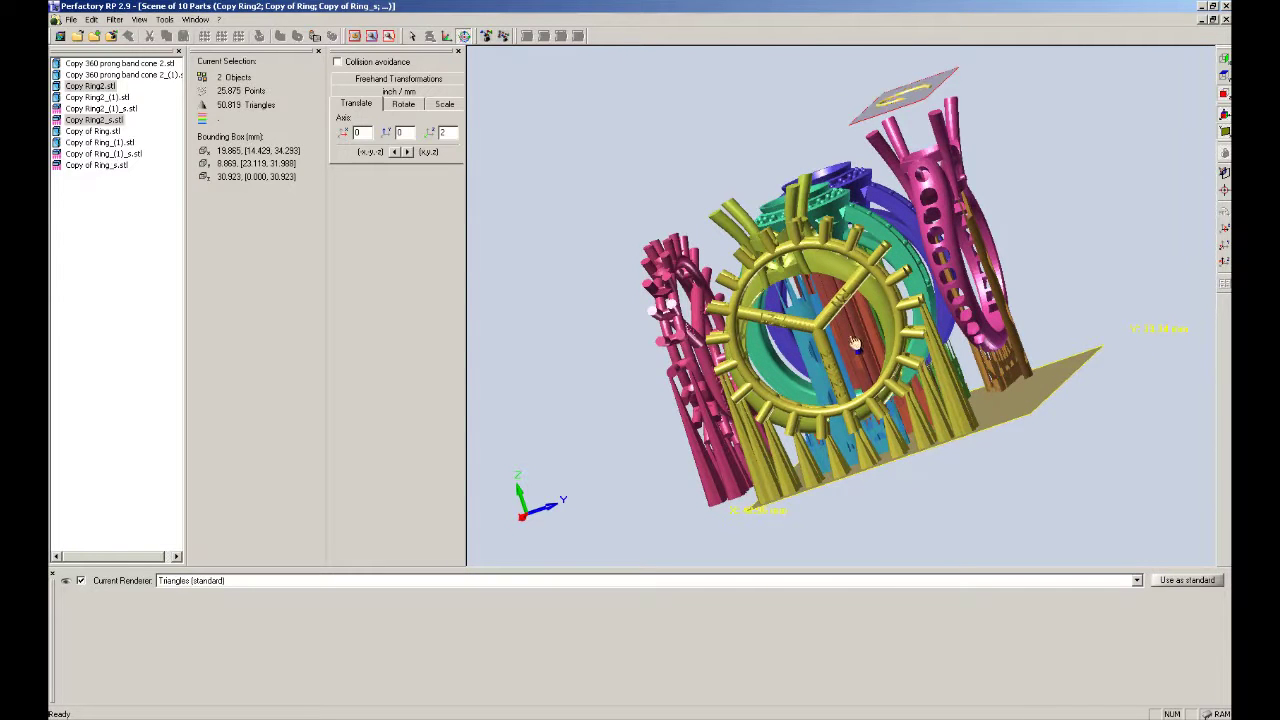
left_click_drag(855, 330, 900, 330)
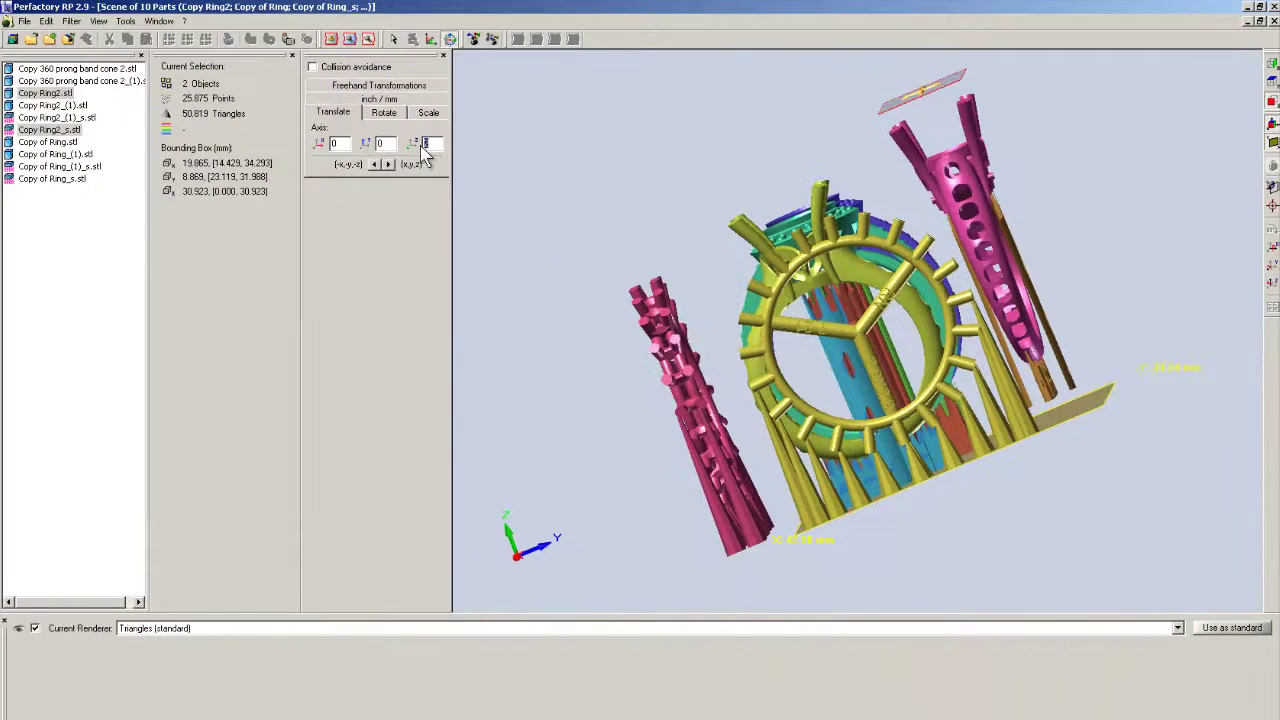
left_click(374, 165)
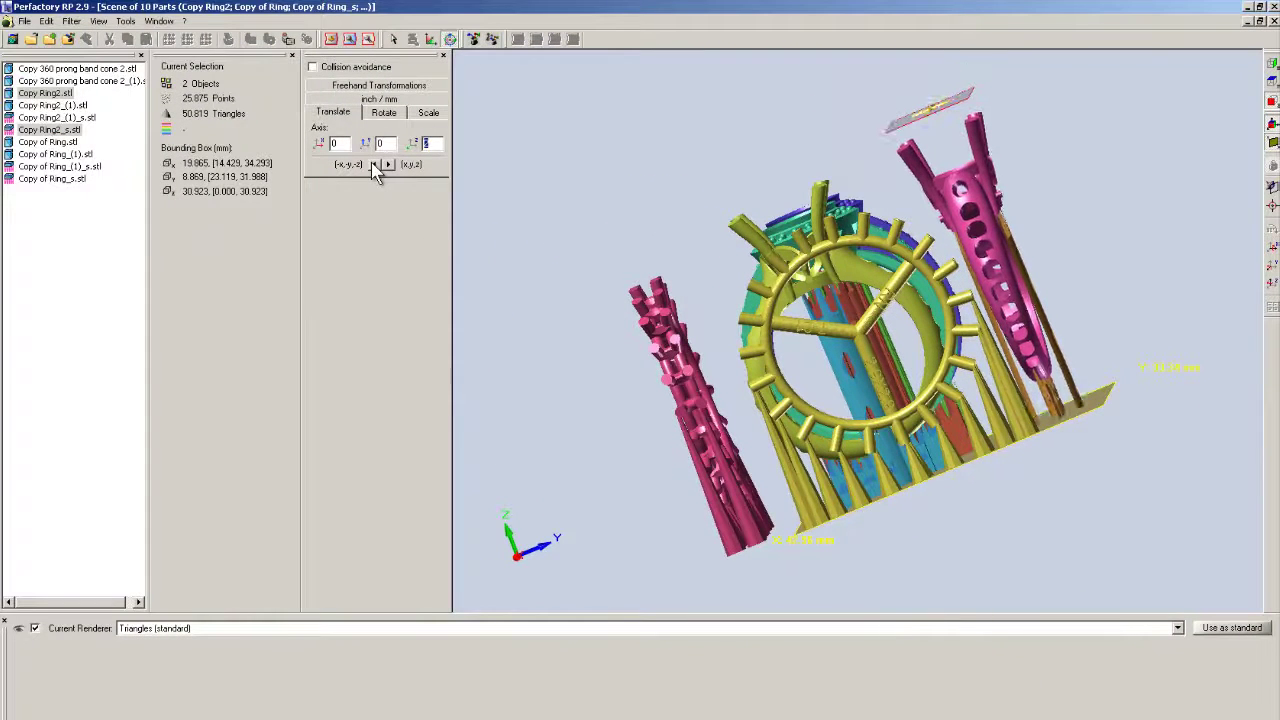
Step: Rotate the selected ring and support 45° about the Y axis and inspect their tilt relative to the platform
left_click(386, 116)
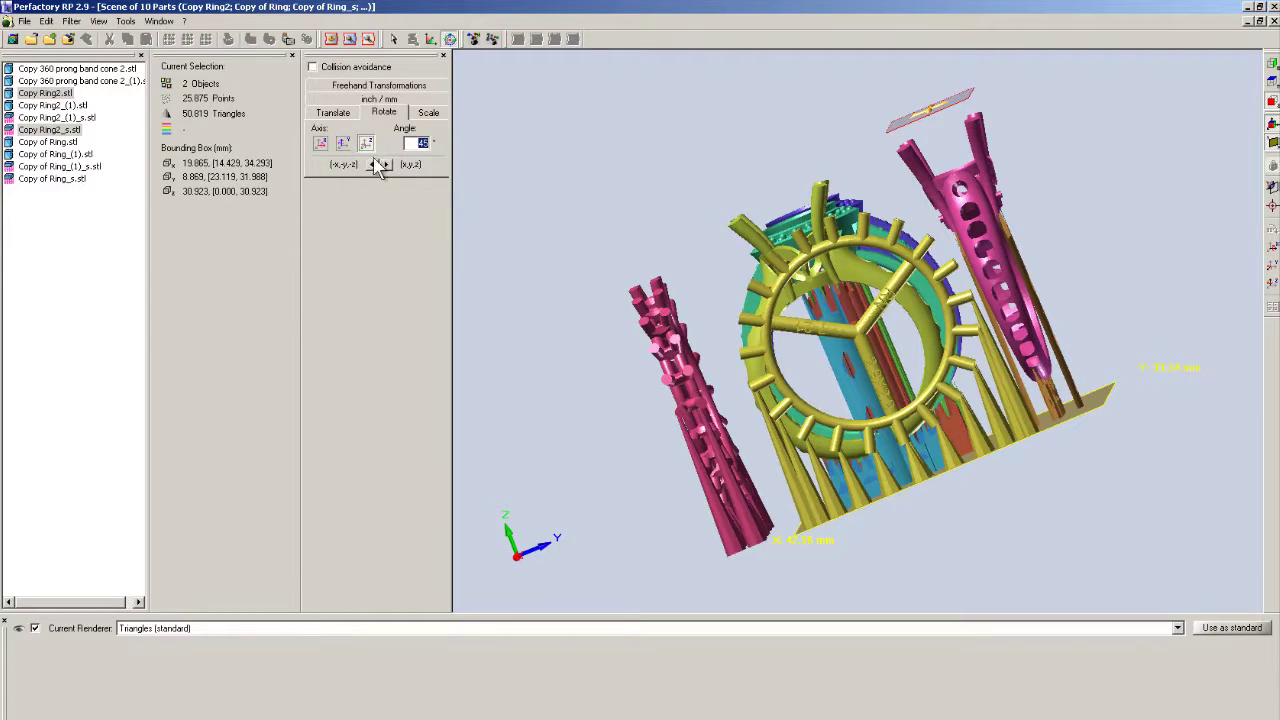
left_click(343, 143)
left_click(388, 165)
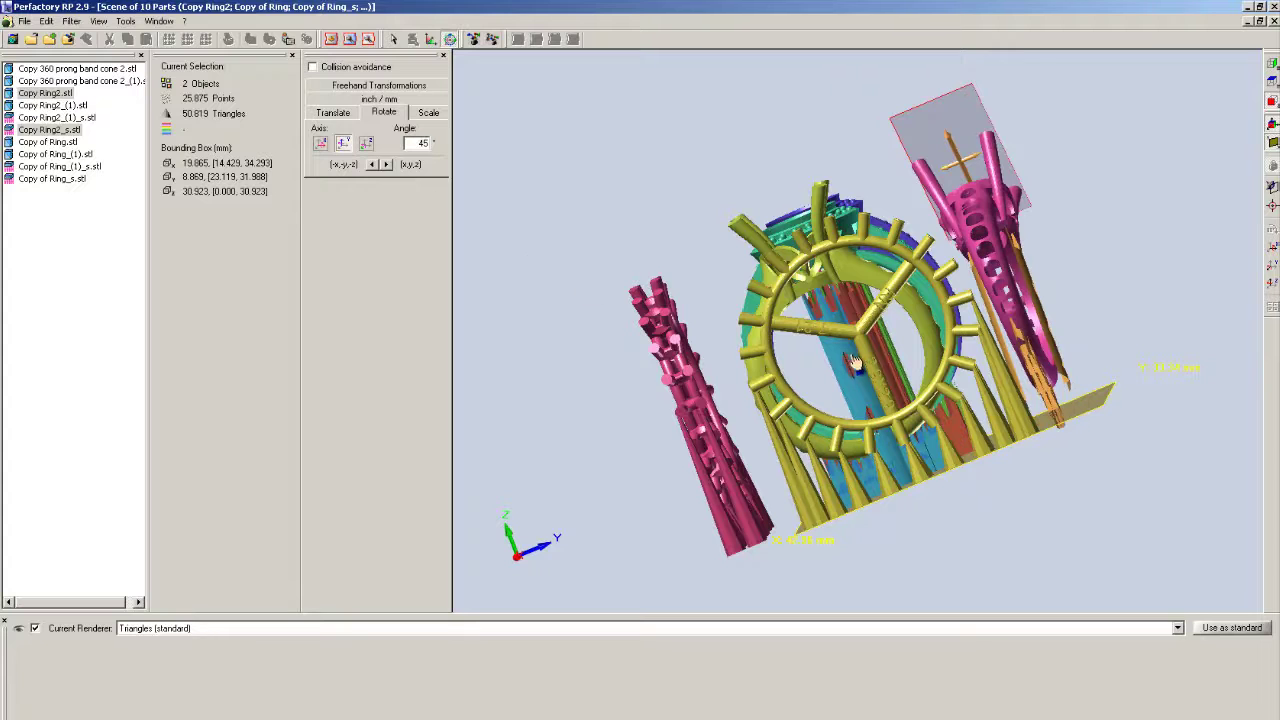
left_click_drag(758, 458, 820, 410)
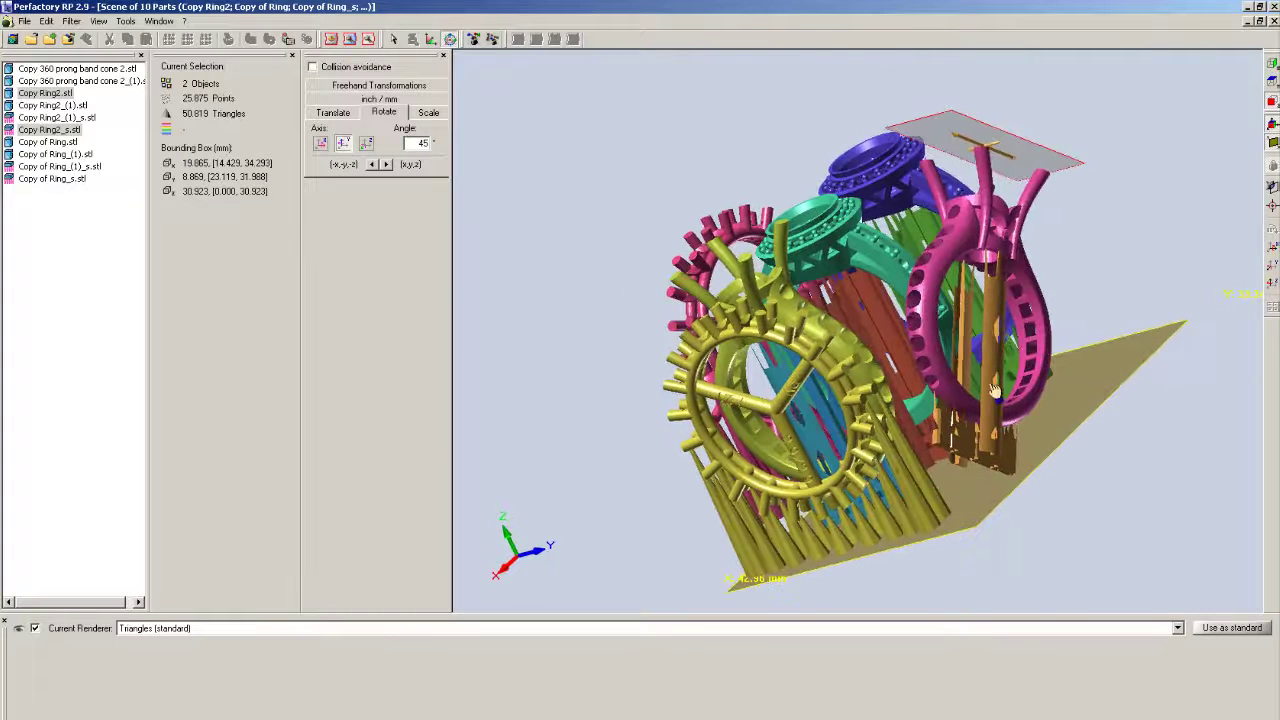
Step: Rotate the selected ring and support 45° about the Y axis to reverse the tilt, and return to the translation settings
left_click(386, 165)
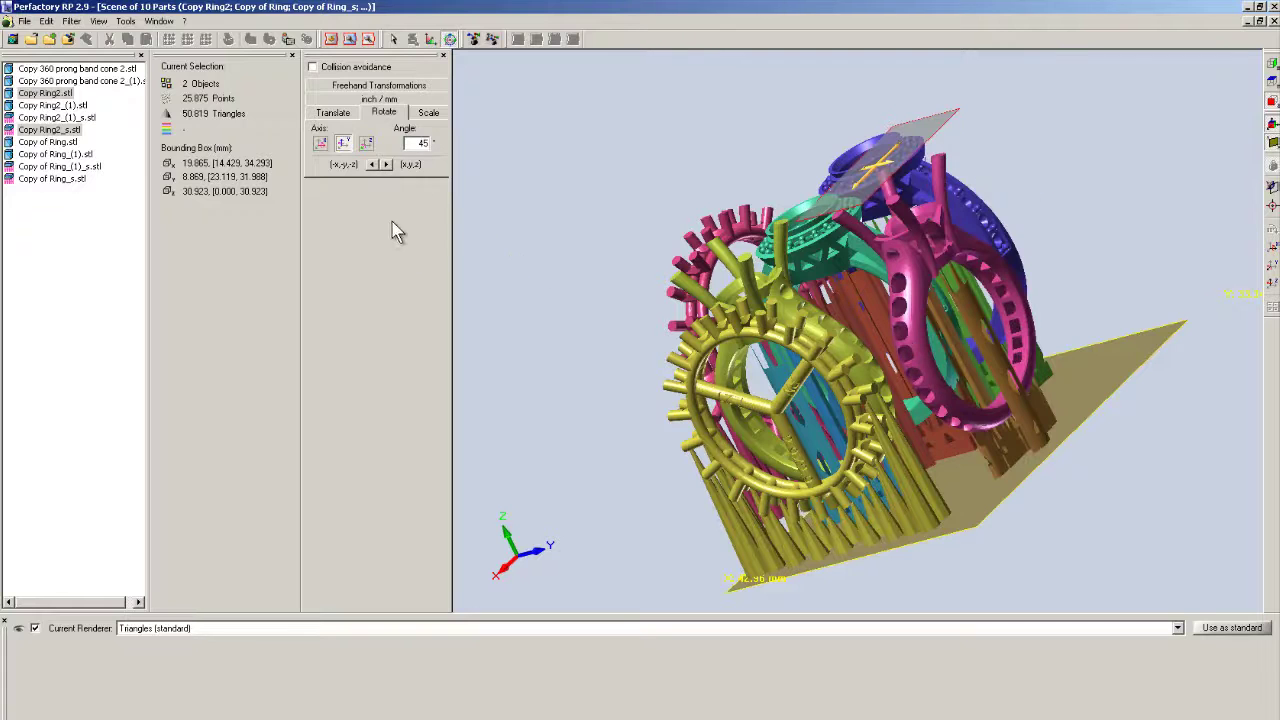
left_click(321, 143)
left_click(347, 114)
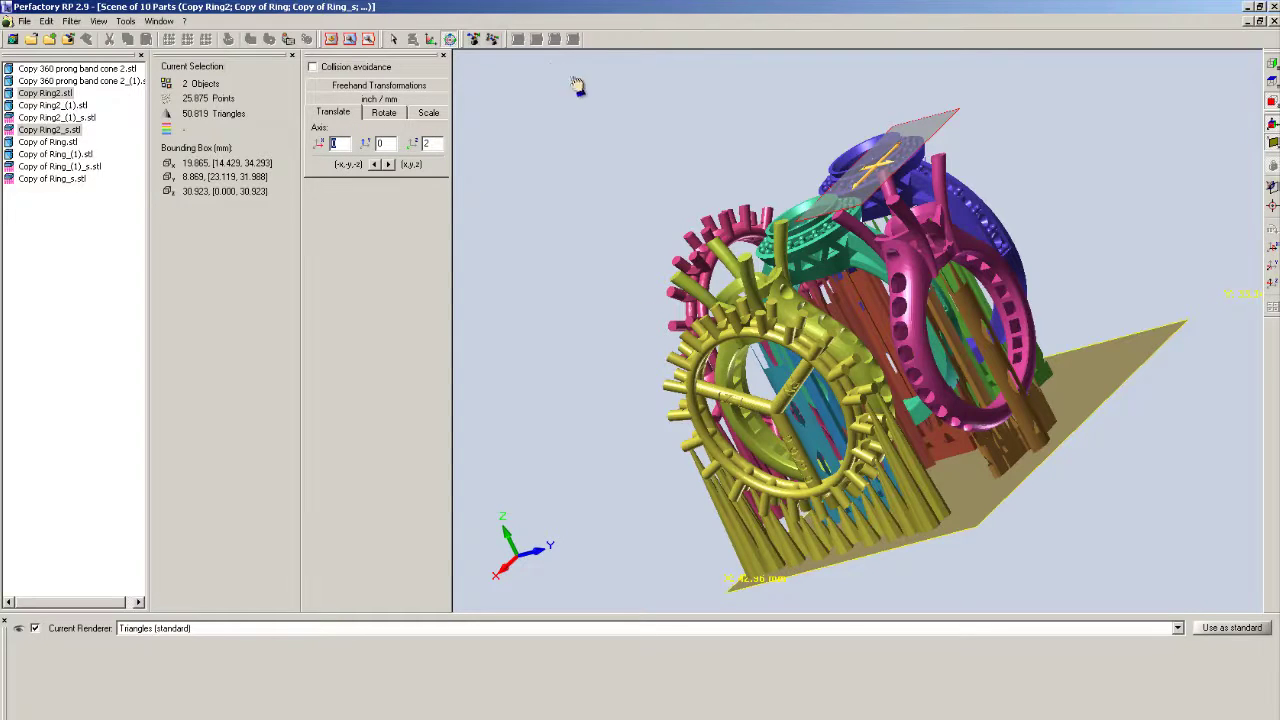
Step: View the platform from above and move the selected ring and support into the platform's upper-right corner
left_click(1273, 205)
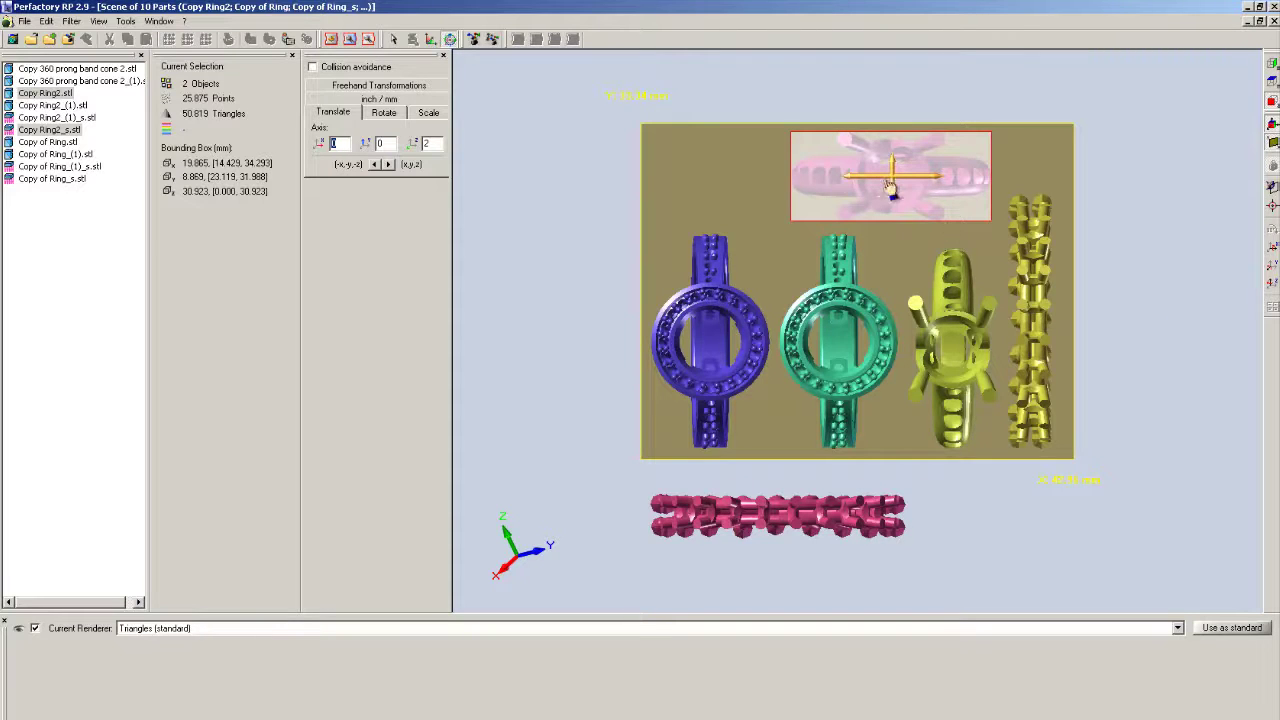
left_click_drag(921, 165, 979, 162)
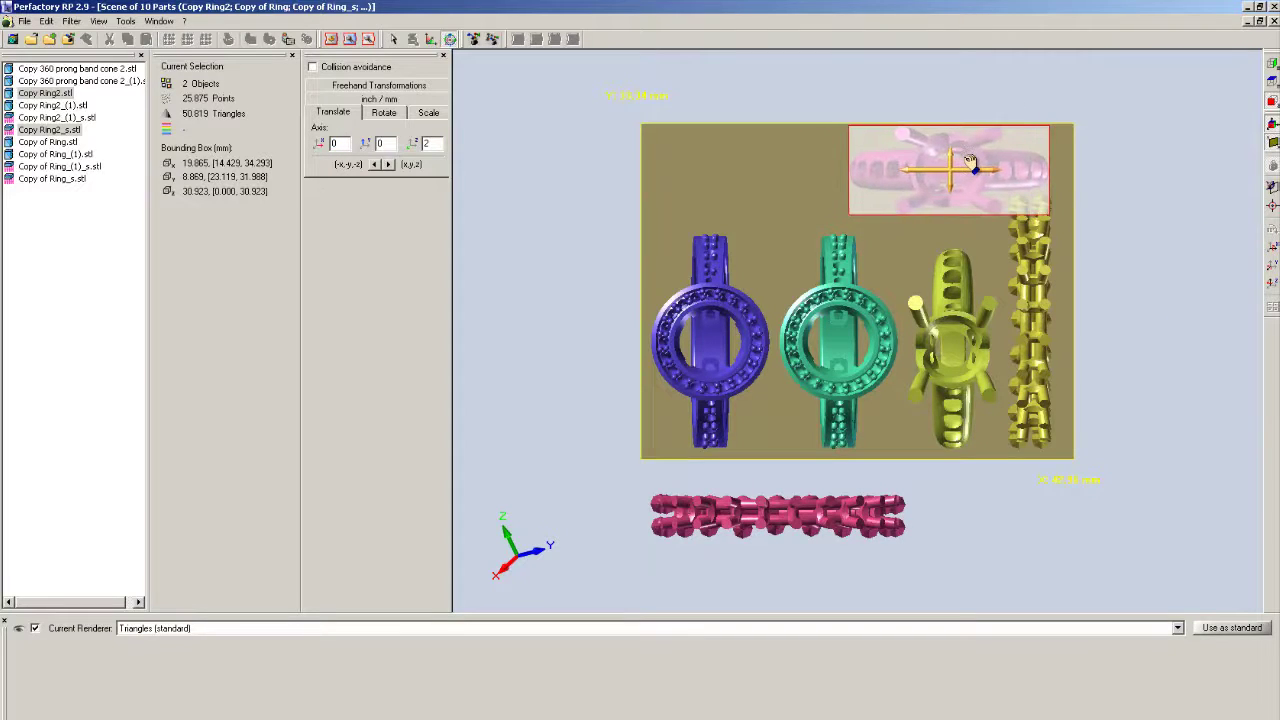
left_click(394, 40)
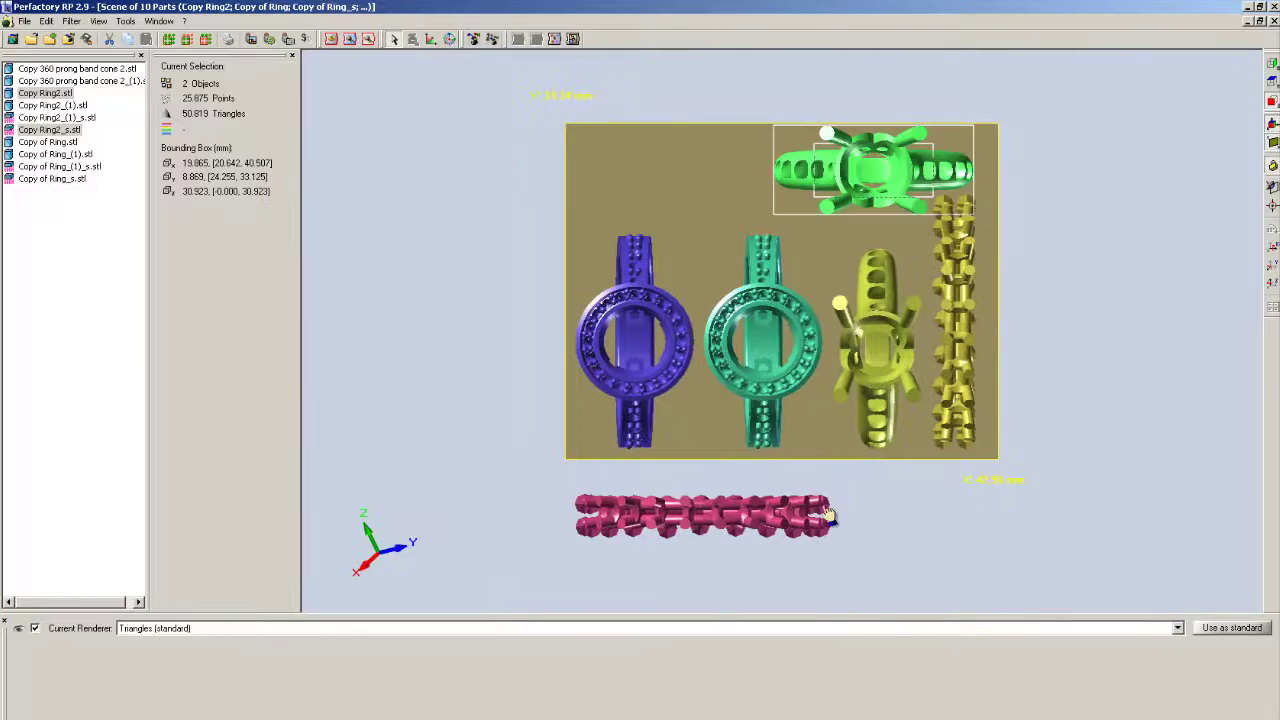
Step: Move the prong band copy lying outside the platform into the platform's upper-left corner, along its upper edge
left_click(737, 517)
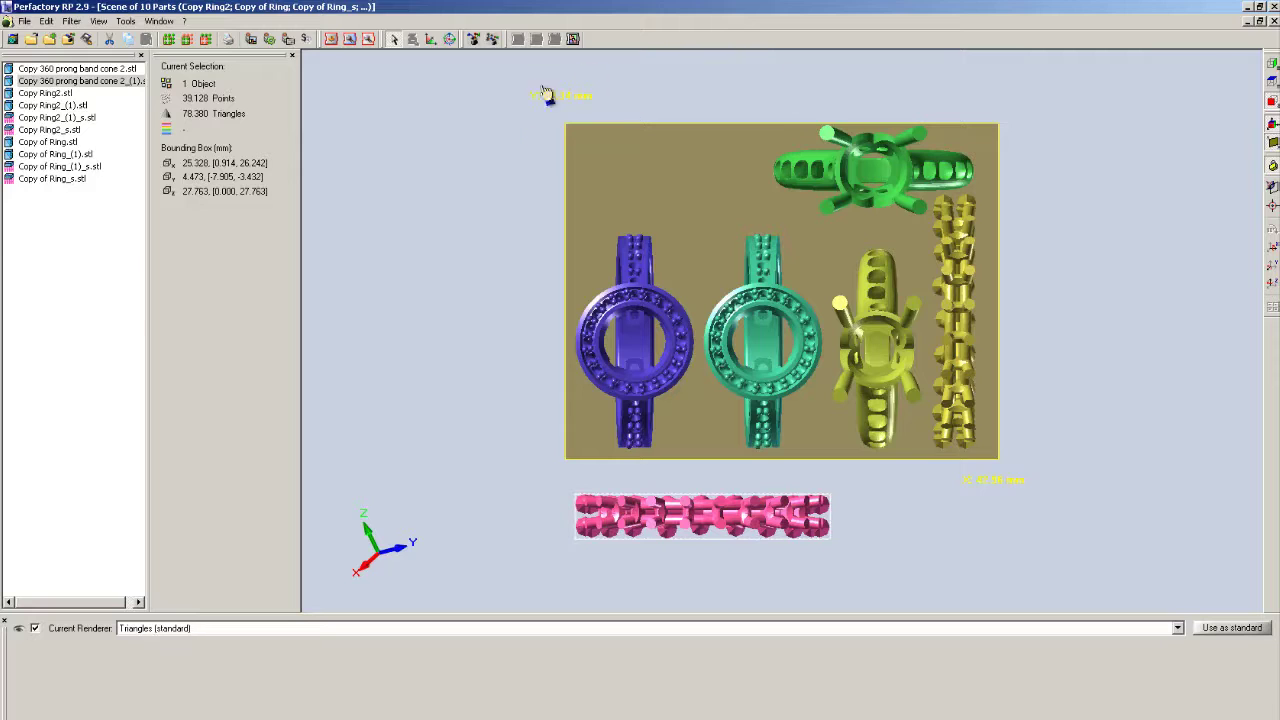
left_click(450, 39)
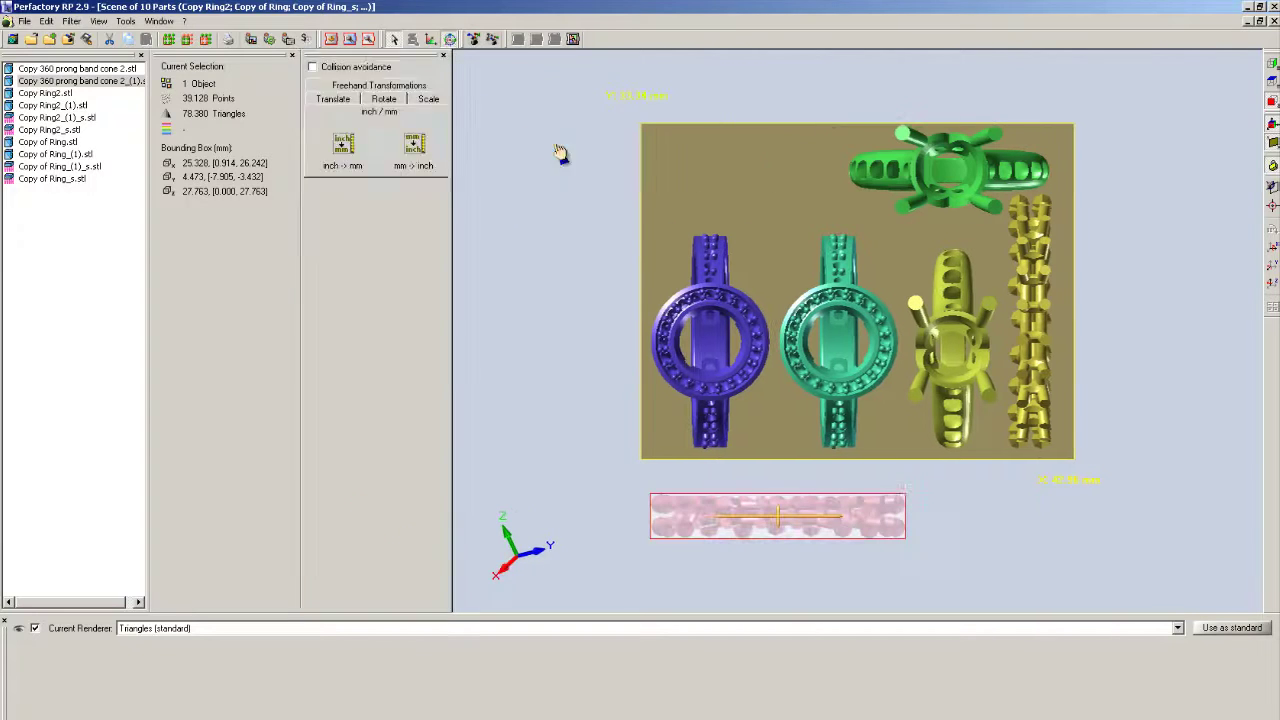
mouse_move(766, 527)
left_mouse_down()
mouse_move(800, 410)
mouse_move(767, 166)
left_mouse_up()
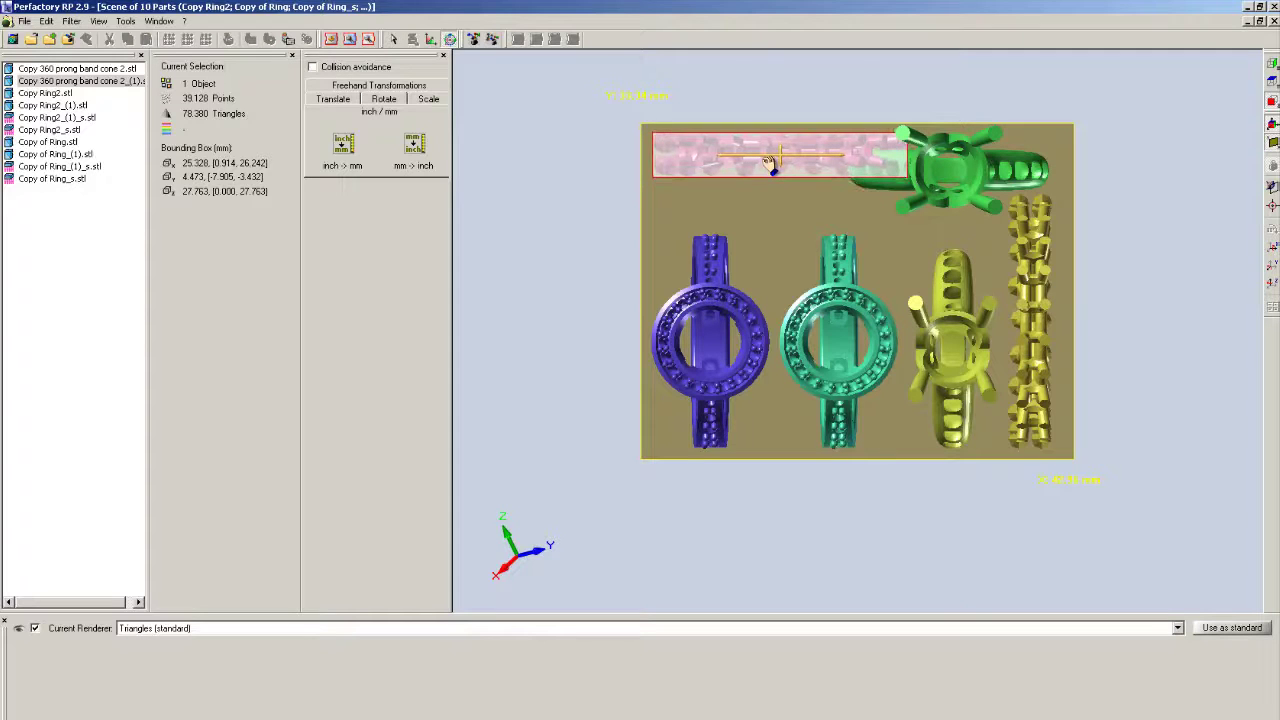
left_click(395, 40)
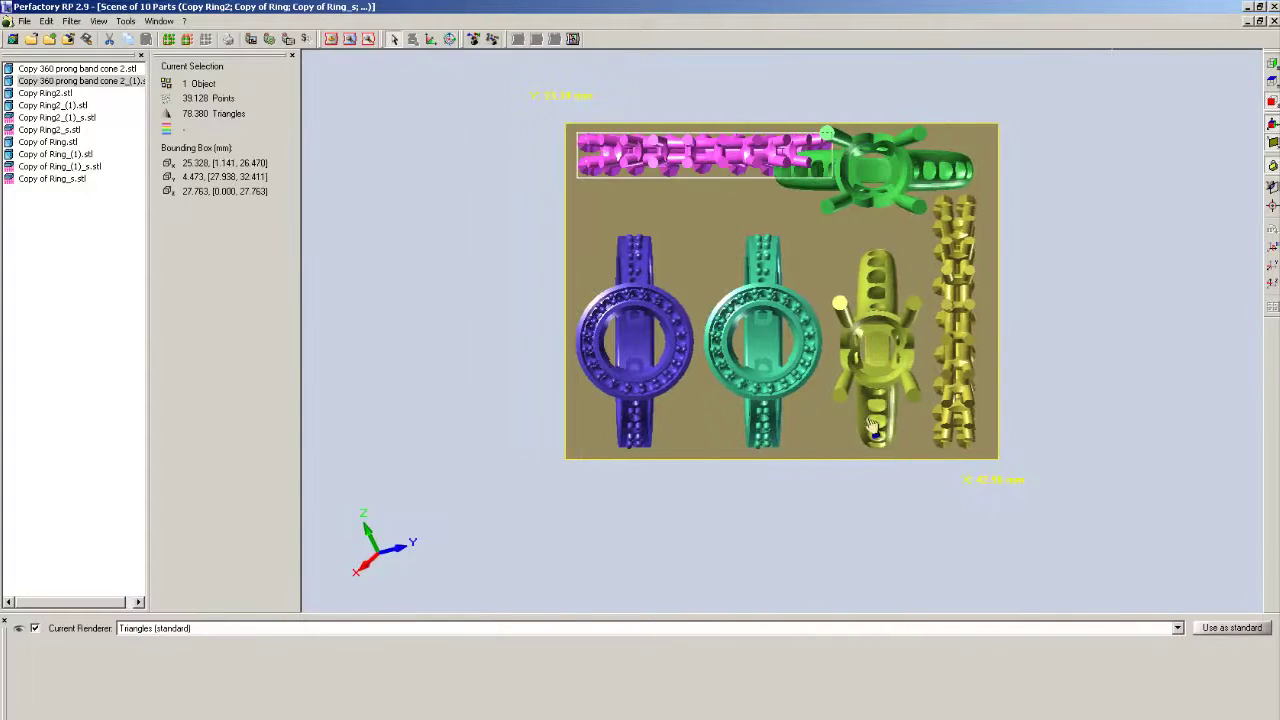
Step: Turn the upper-right ring and its support freehand about 30° to clear the neighboring prong bands, and check the spacing
left_click(906, 175)
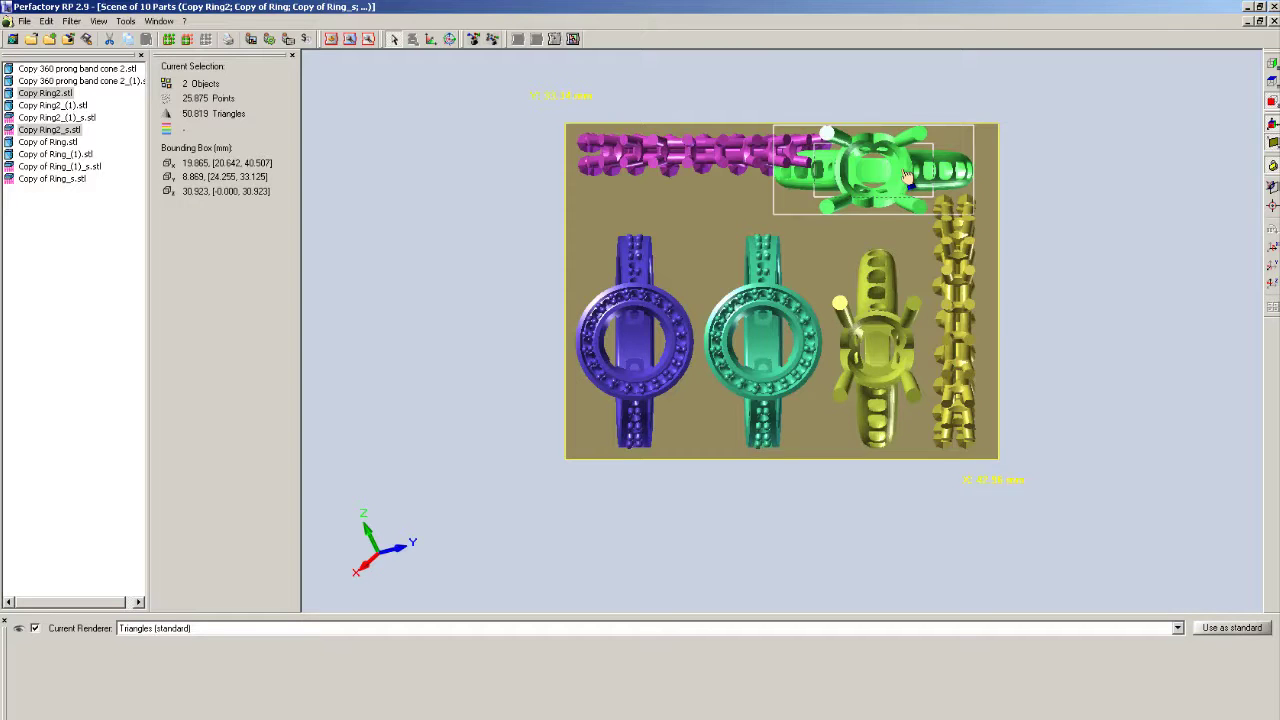
left_click(450, 40)
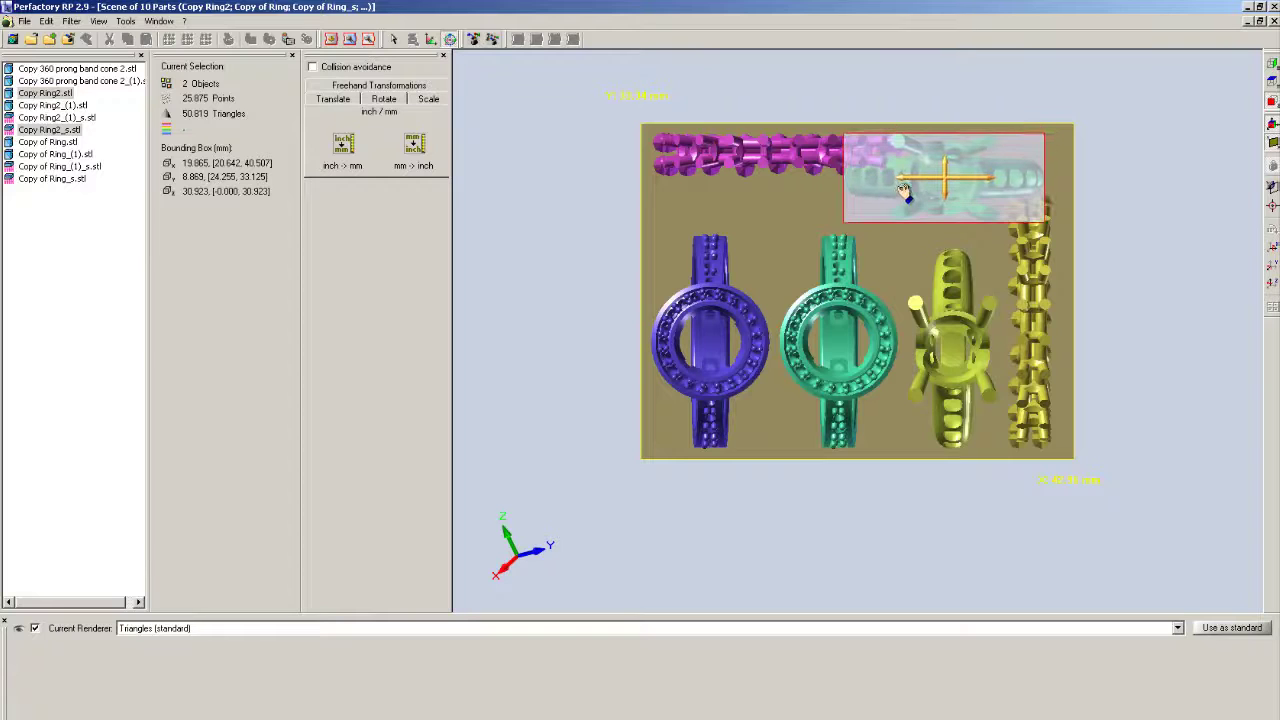
left_click_drag(874, 192, 935, 201)
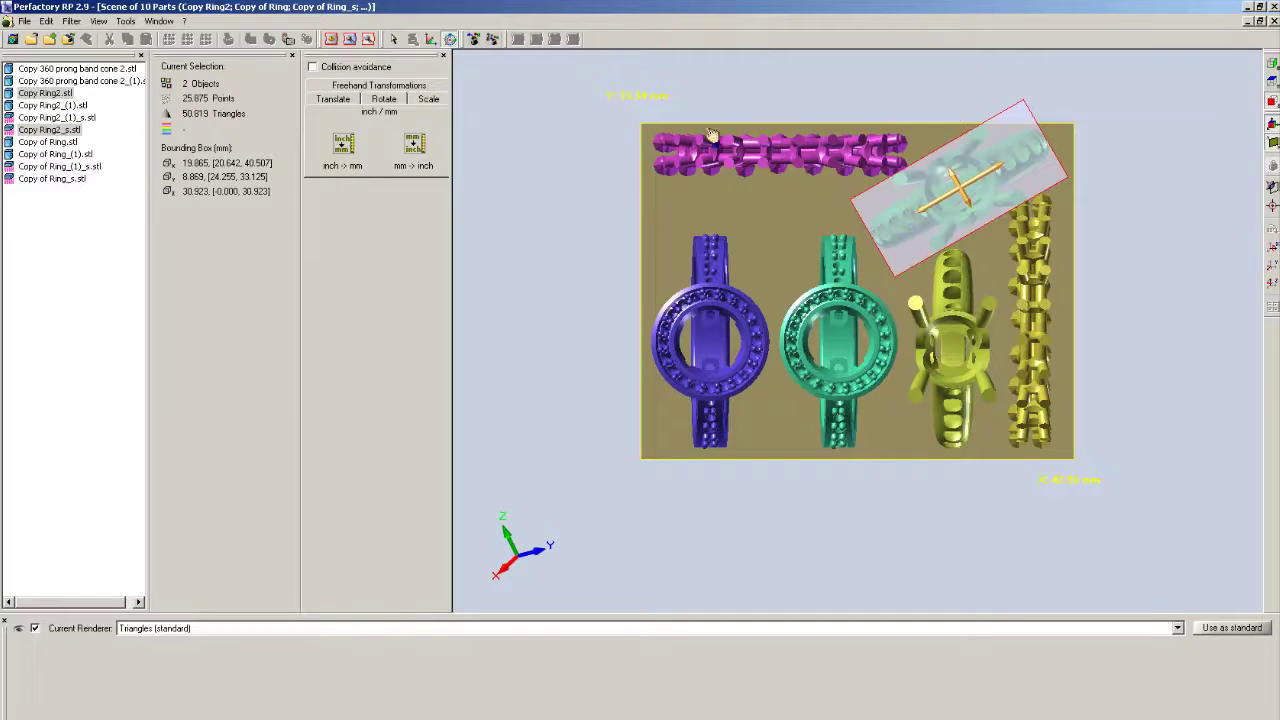
left_click(395, 39)
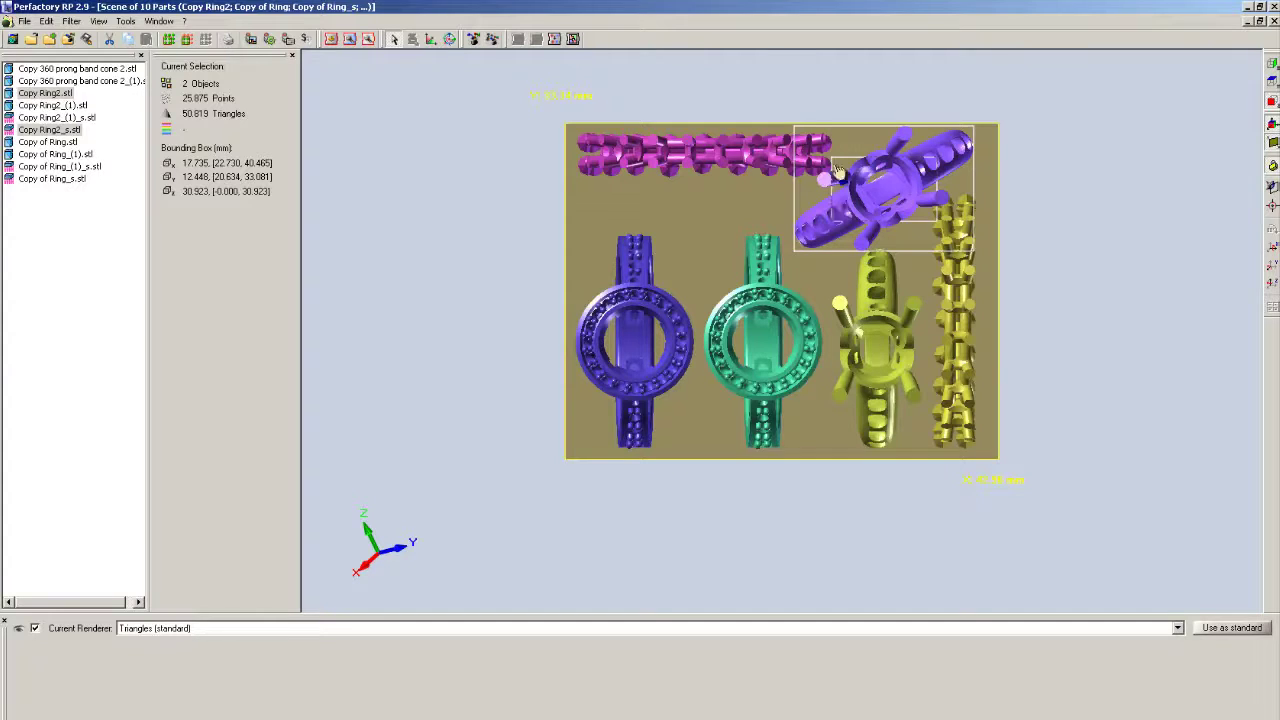
left_click_drag(810, 310, 687, 311)
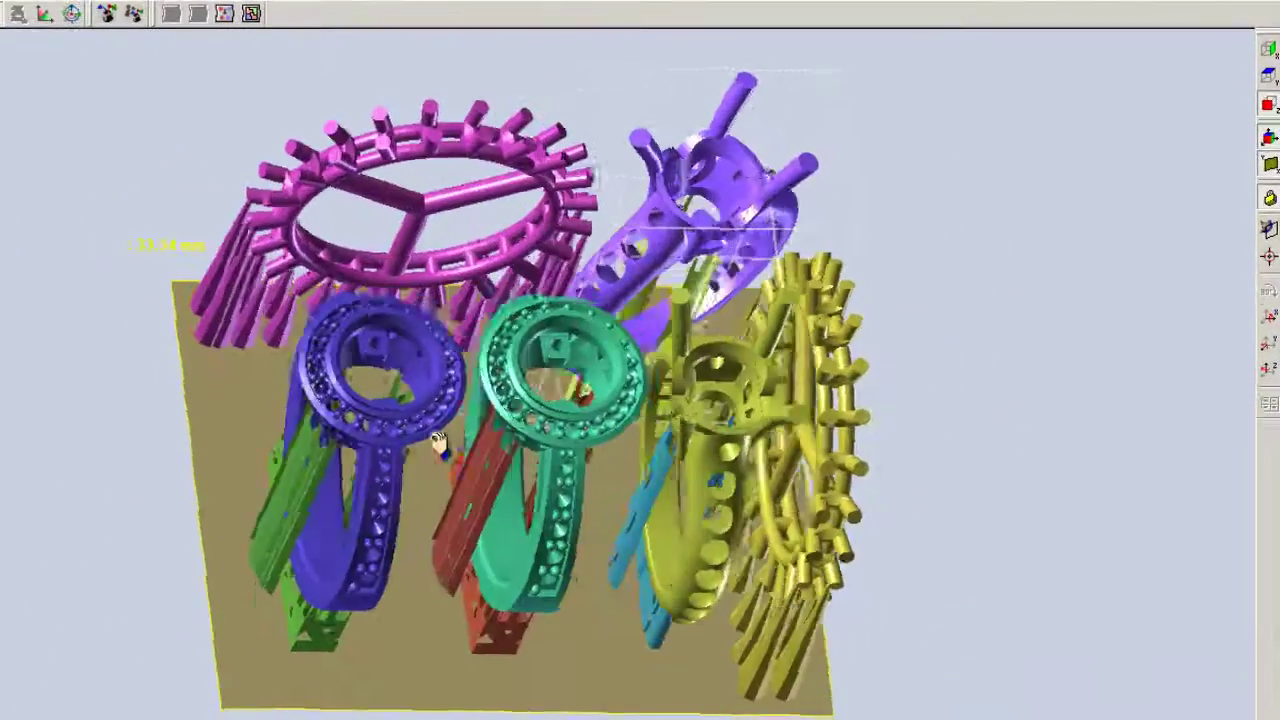
left_click_drag(437, 443, 950, 300)
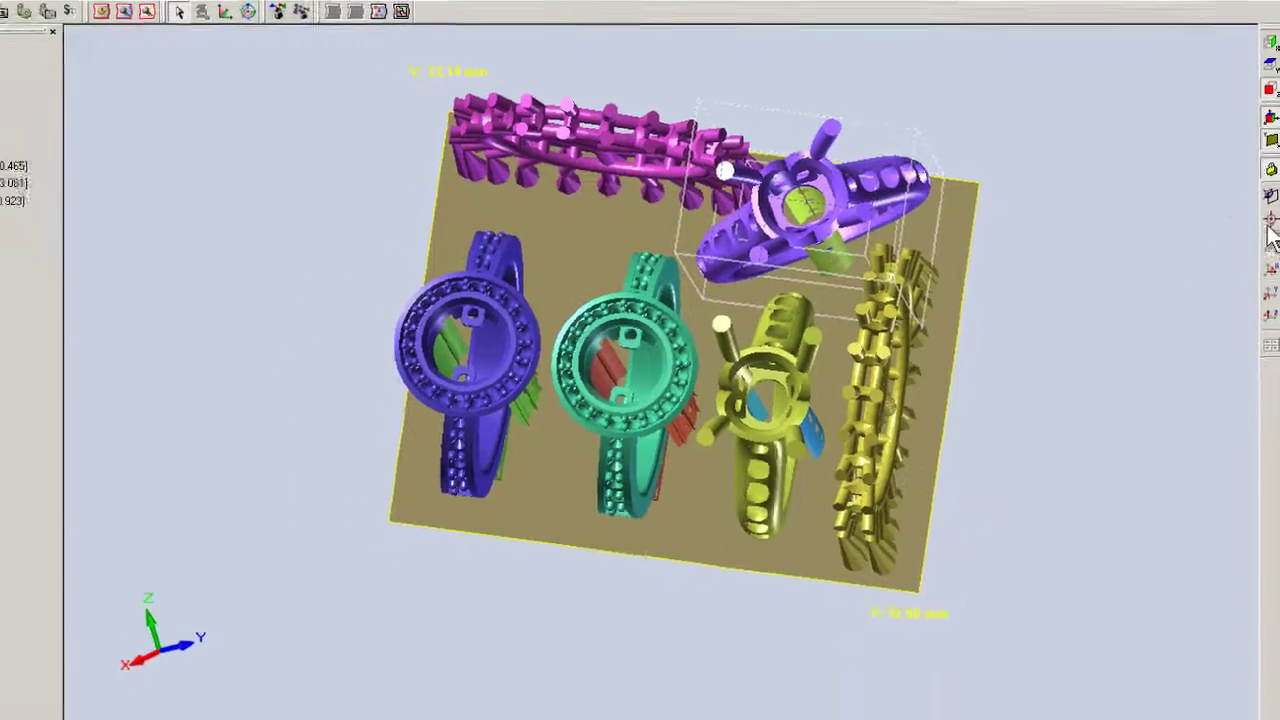
left_click(1270, 233)
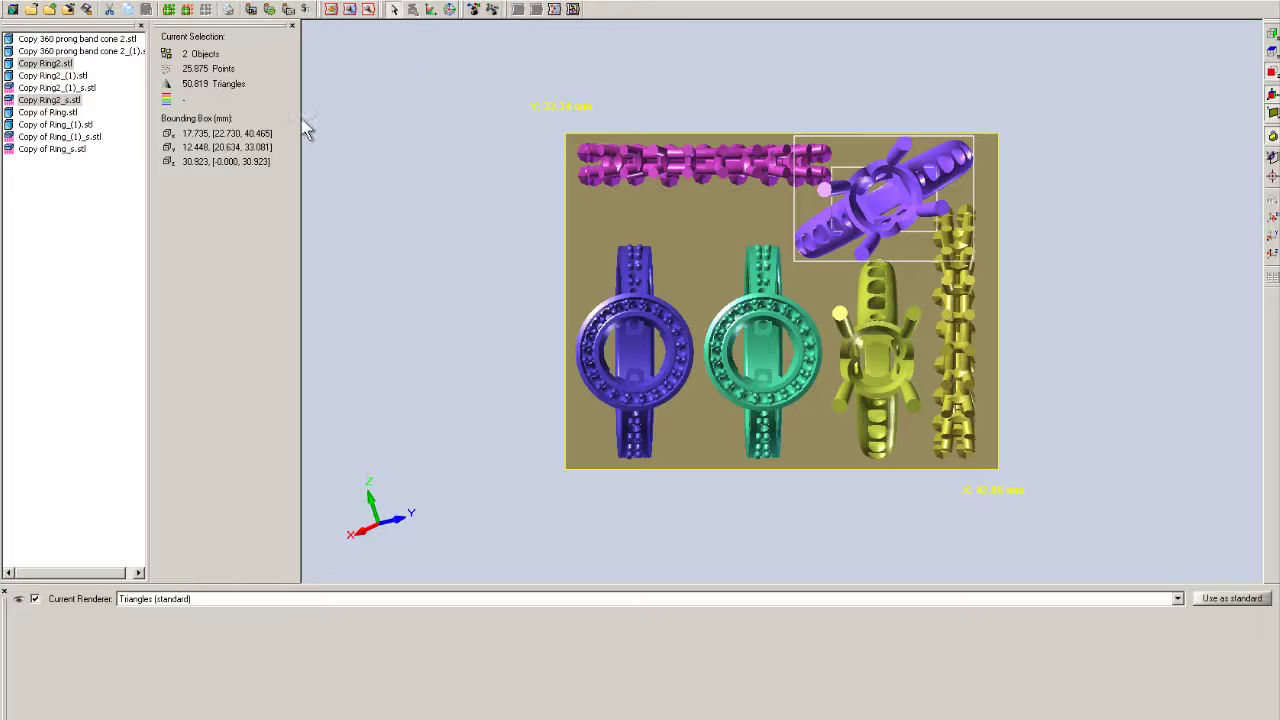
Step: Start a build of all platform parts and choose Micro Jewelry Job Folder in My Documents as the job file's parent directory
left_click(450, 10)
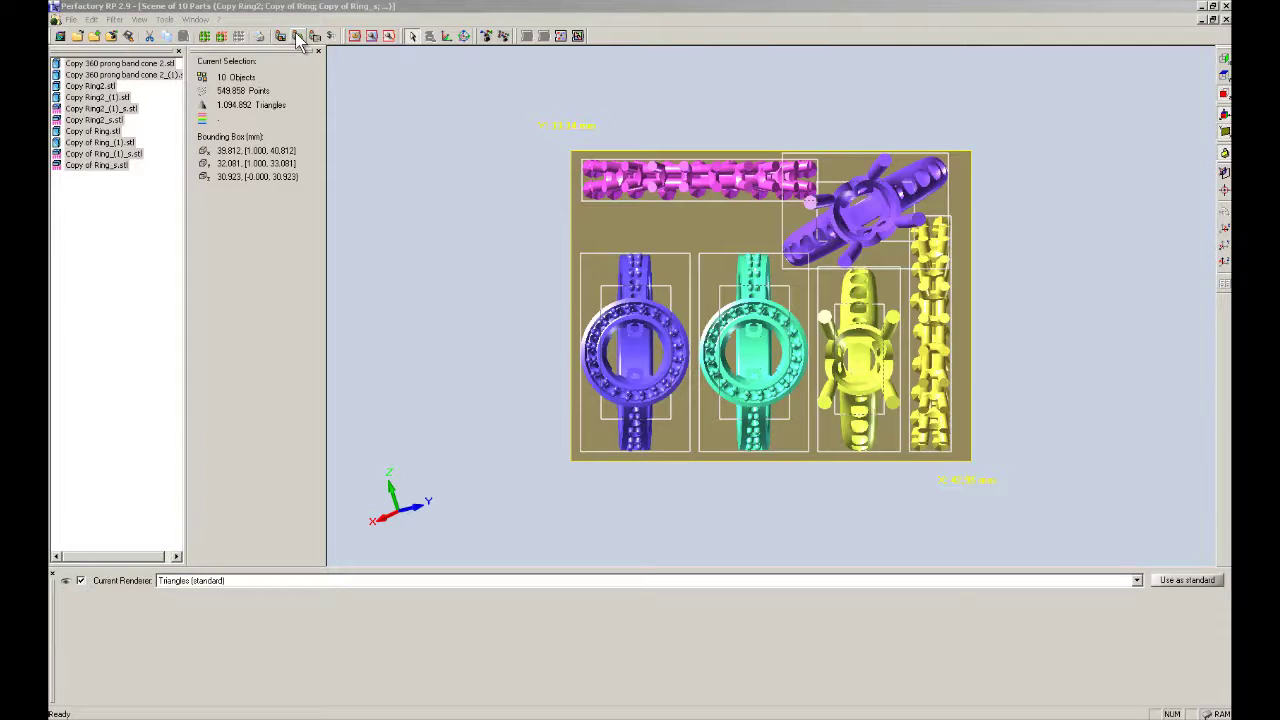
left_click(73, 22)
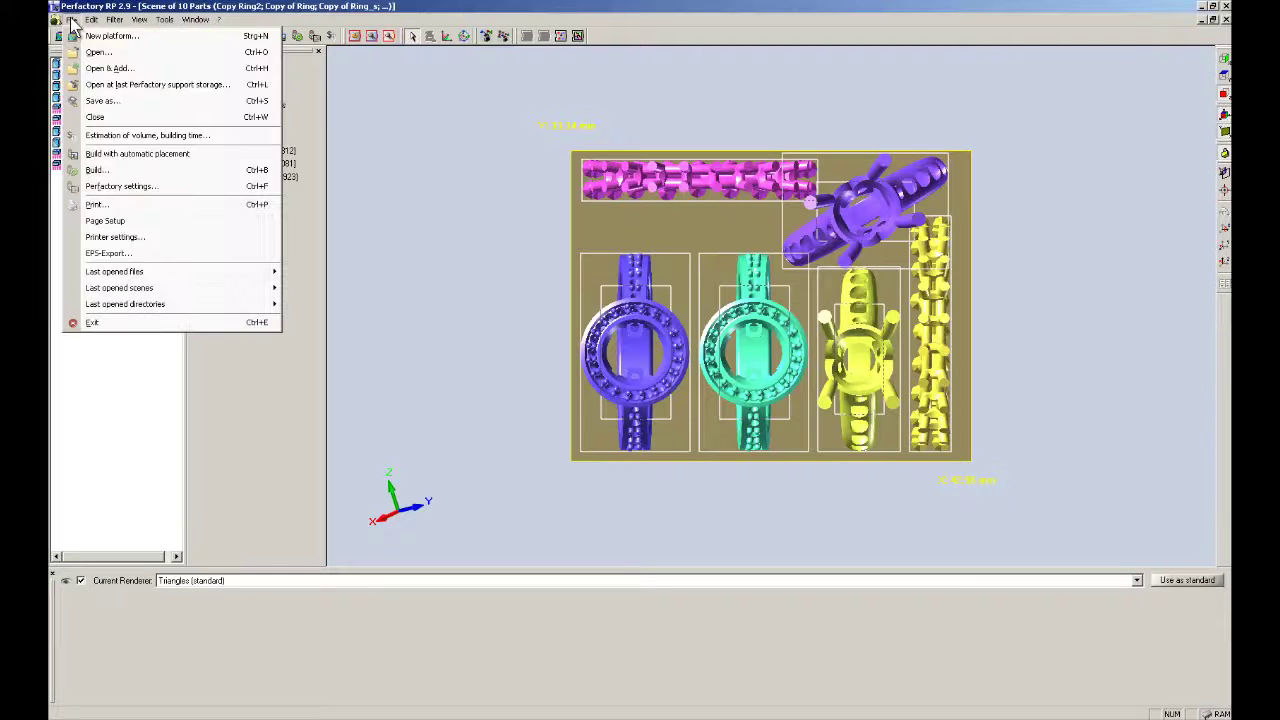
left_click(129, 172)
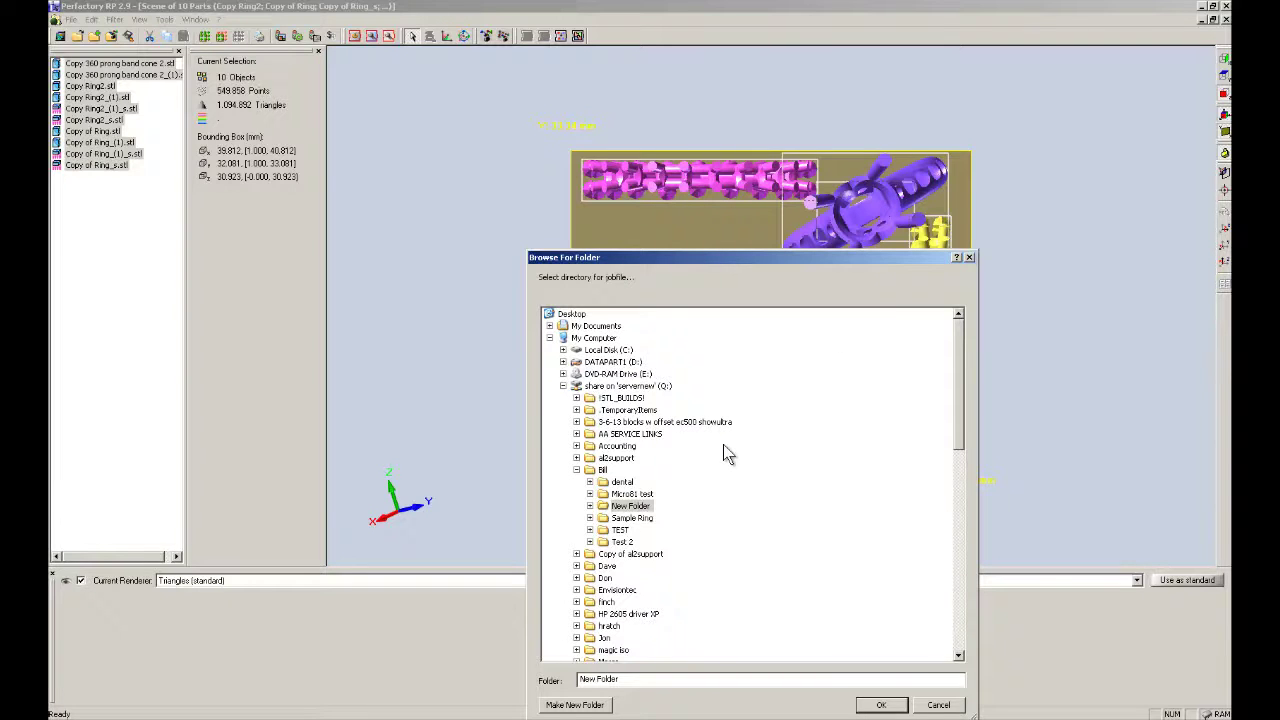
double_click(600, 326)
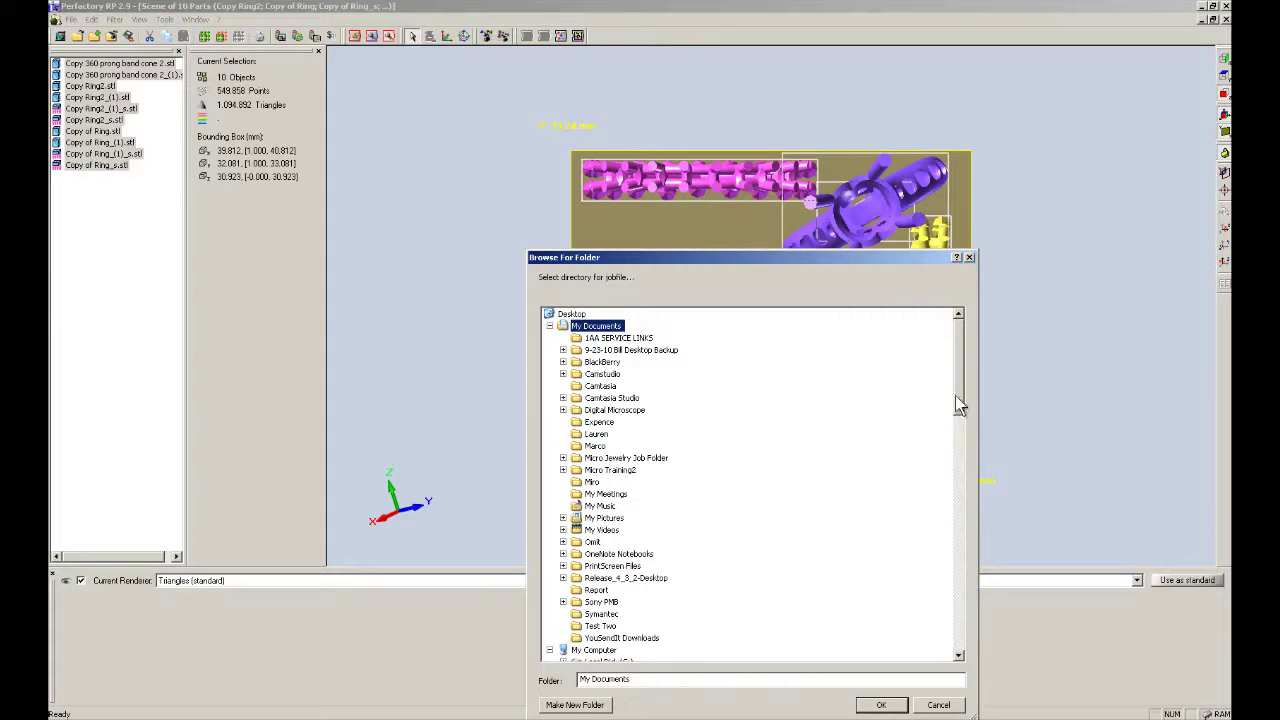
mouse_move(955, 395)
left_mouse_down()
mouse_move(960, 423)
mouse_move(958, 398)
left_mouse_up()
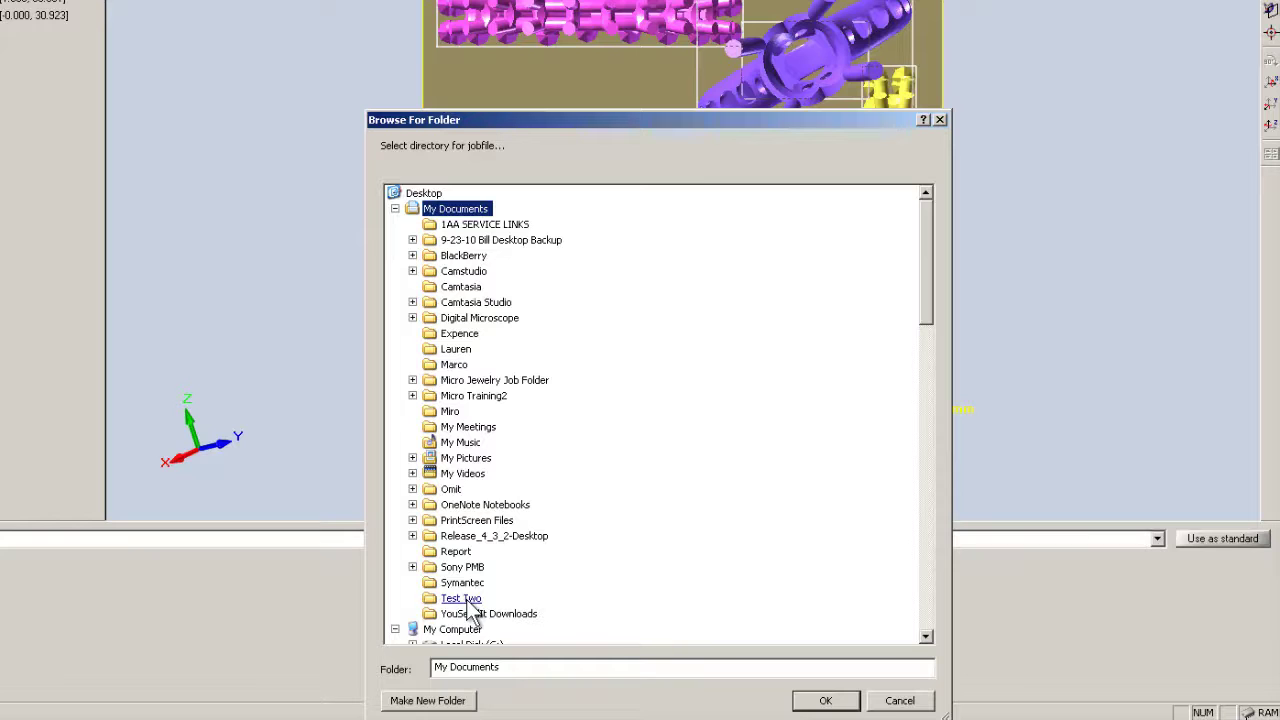
double_click(490, 381)
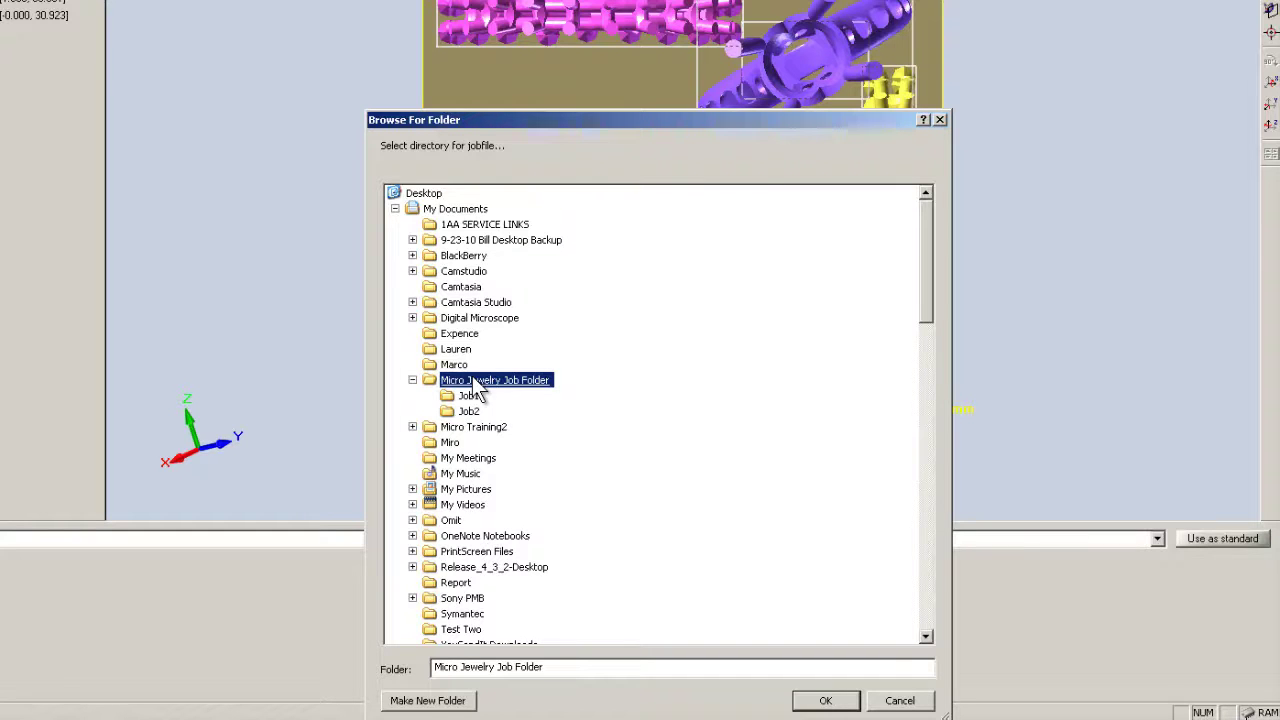
Step: Create a new subfolder named Job3, generate the build job in it, and close the job generation dialog
left_click(427, 700)
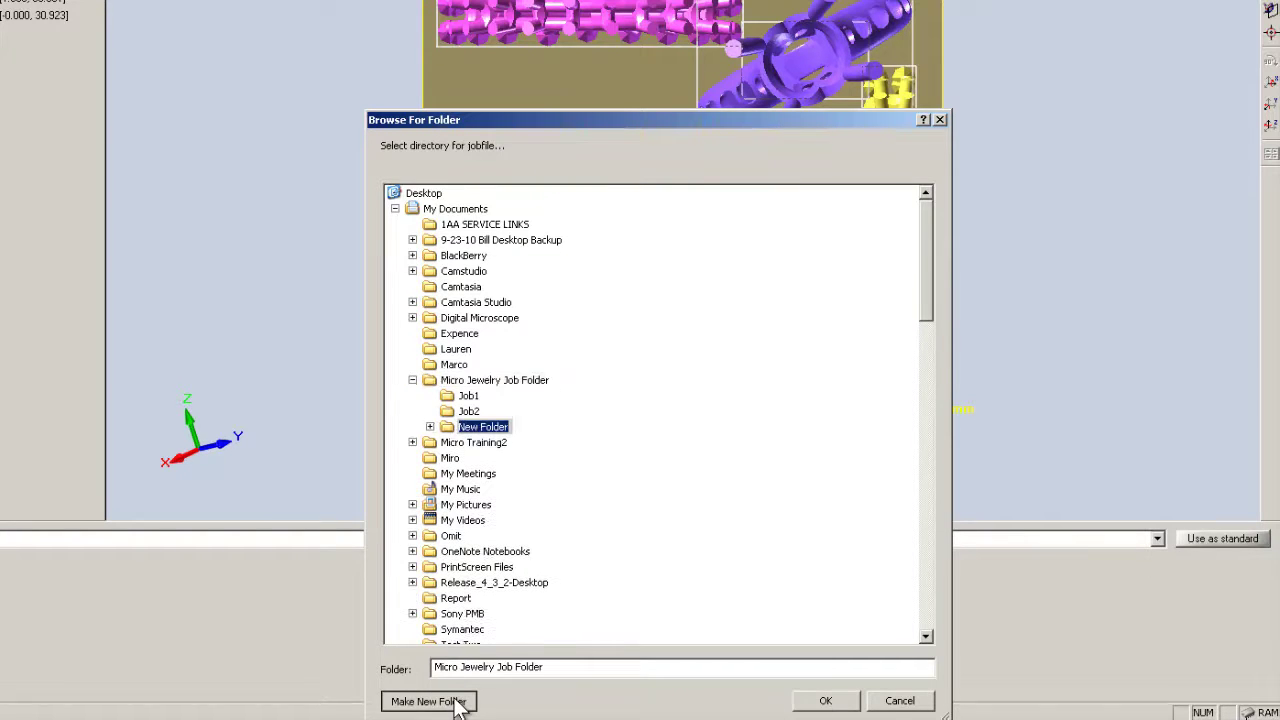
type("Job3")
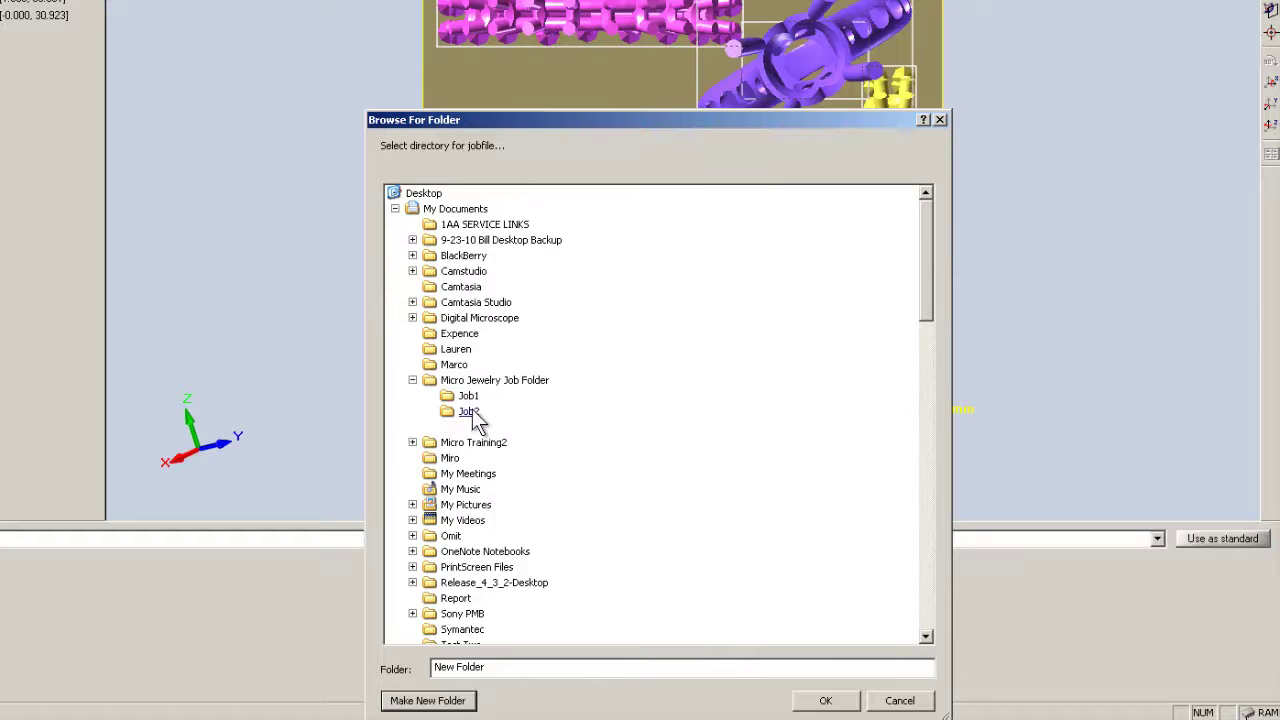
key("Return")
left_click(822, 701)
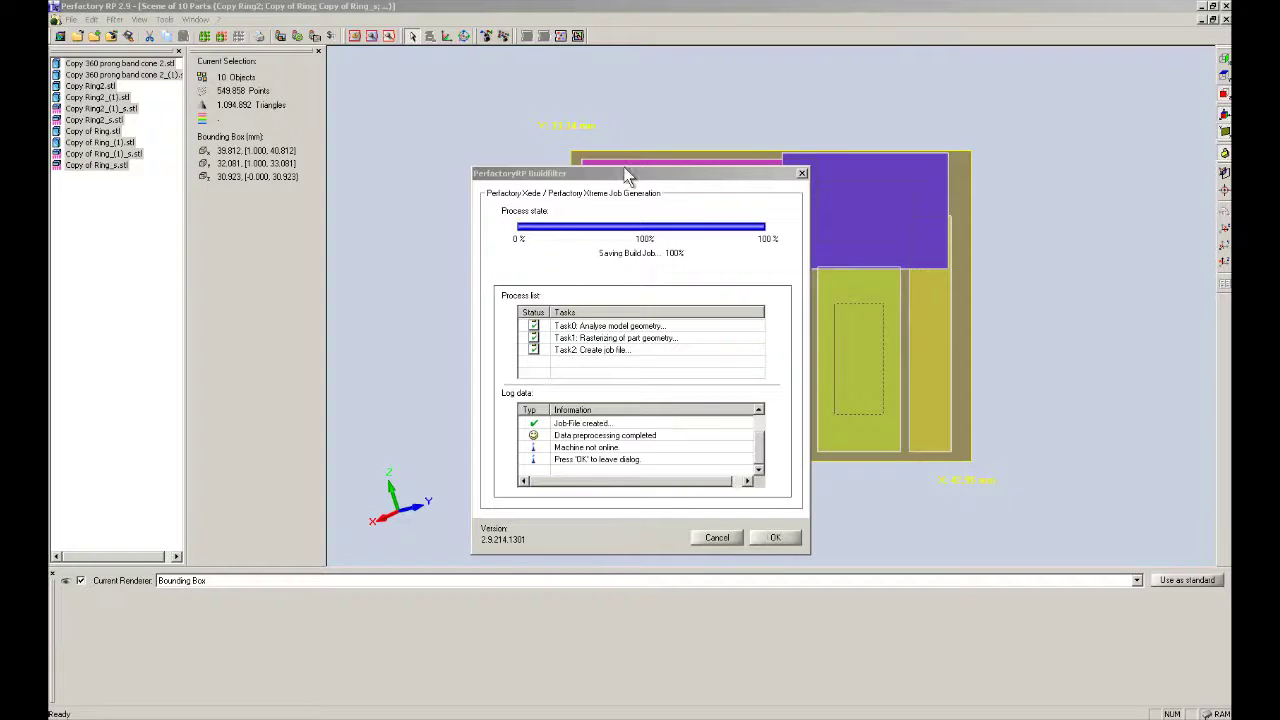
left_click(755, 536)
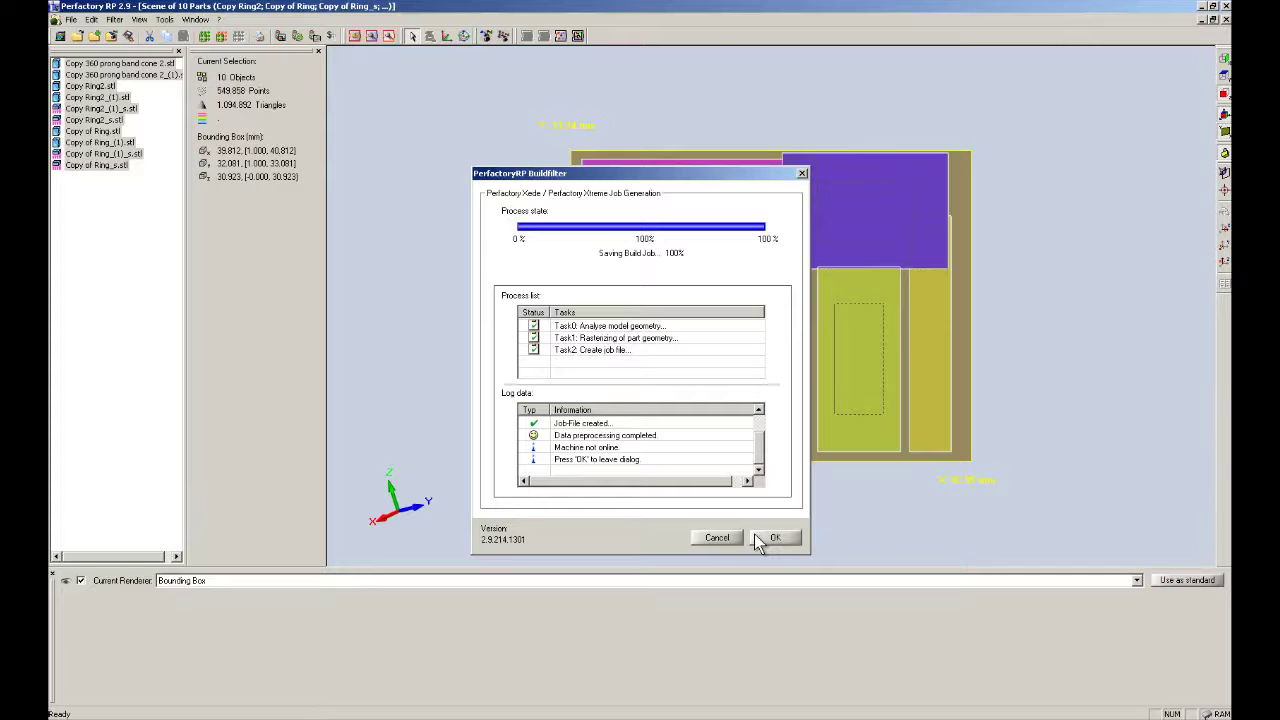
left_click(771, 538)
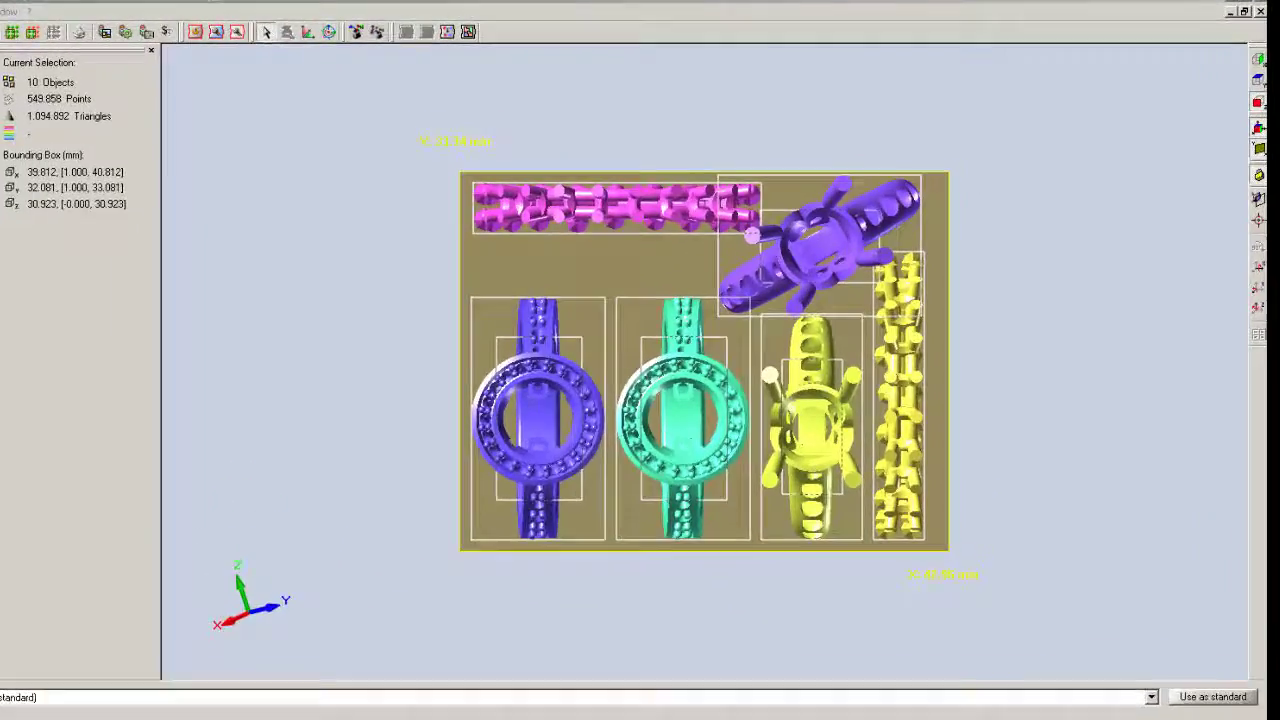
Step: Switch to Windows Explorer, open the Job3 folder, and show its files as thumbnails in a maximized window without the folder tree
key("alt+Tab")
double_click(500, 366)
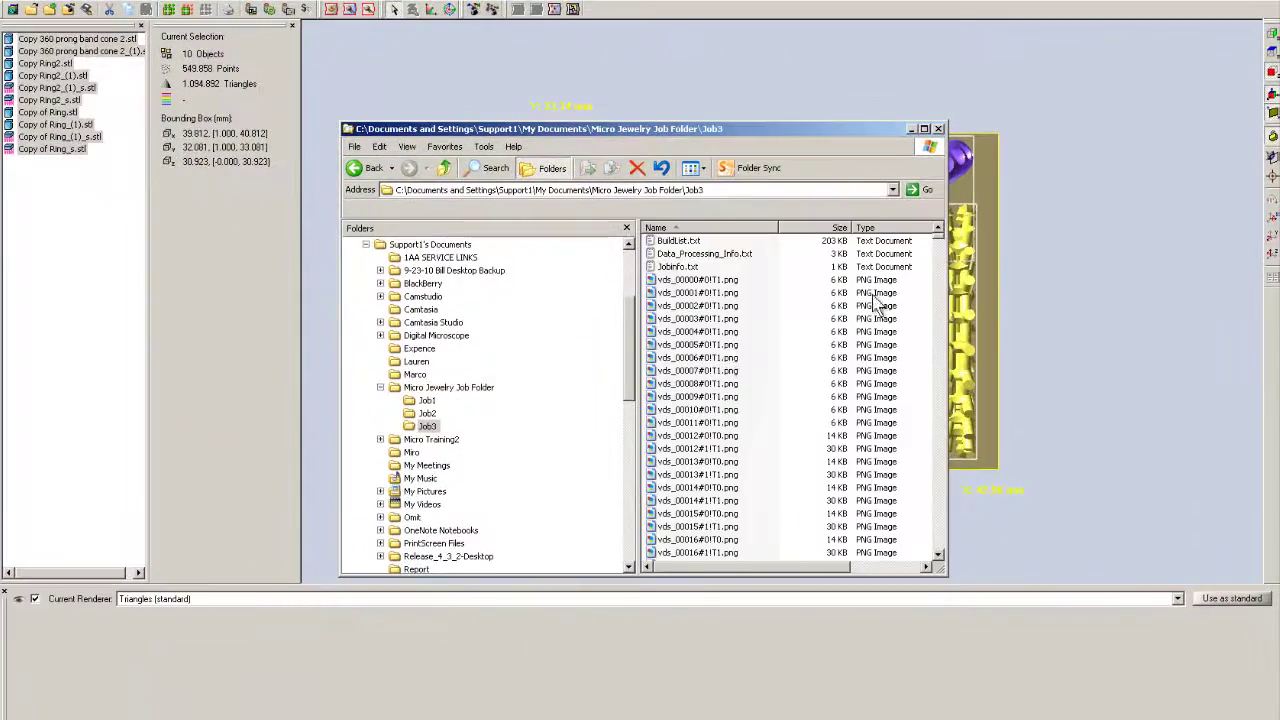
left_click(698, 168)
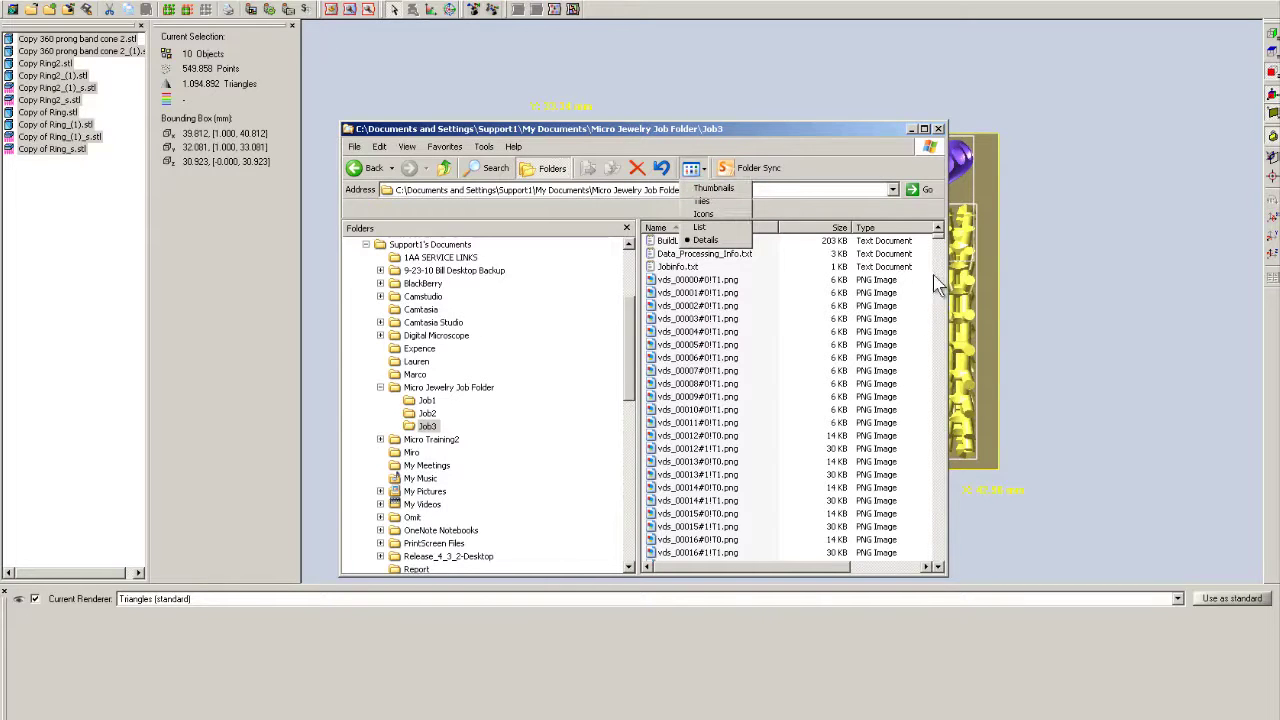
left_click(714, 190)
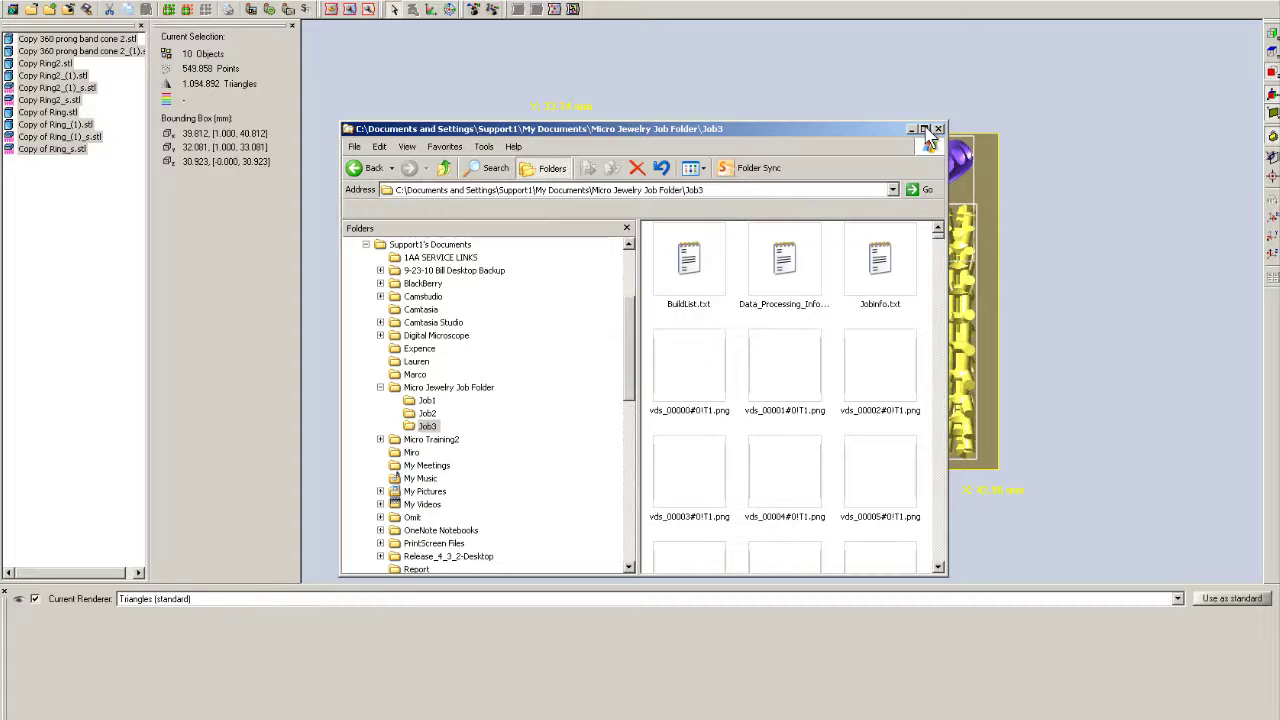
left_click(925, 130)
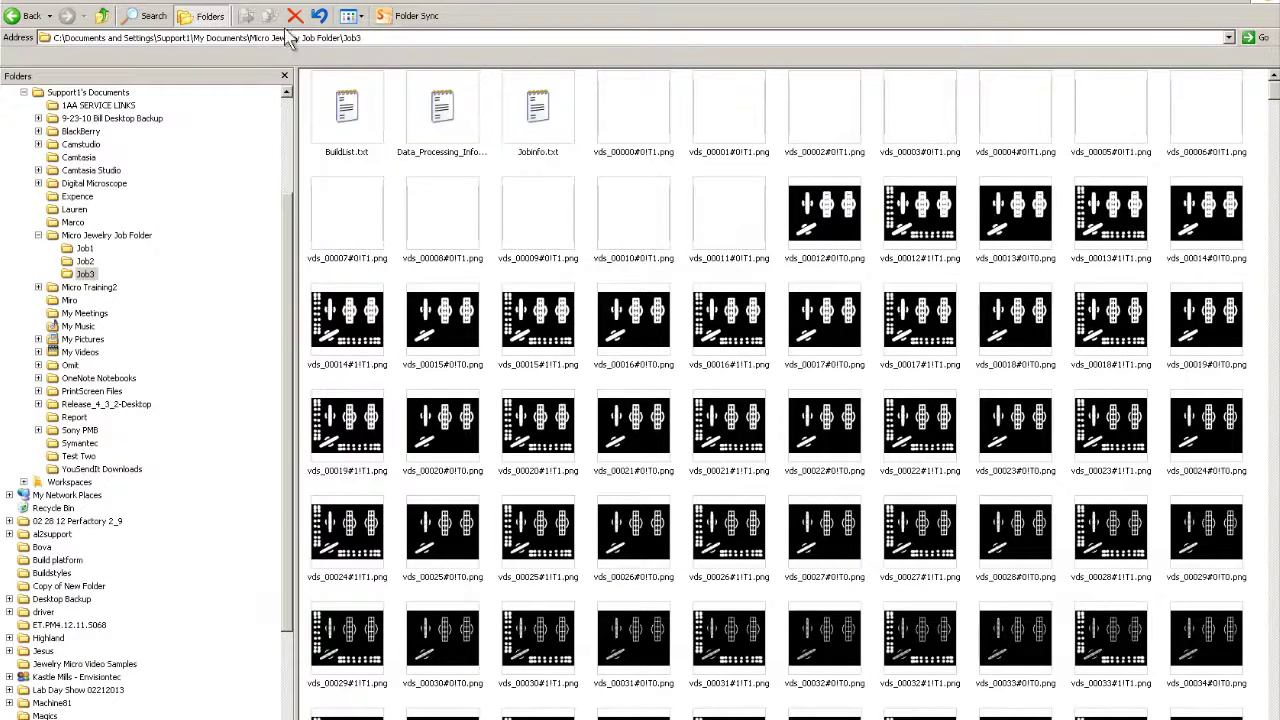
left_click(285, 76)
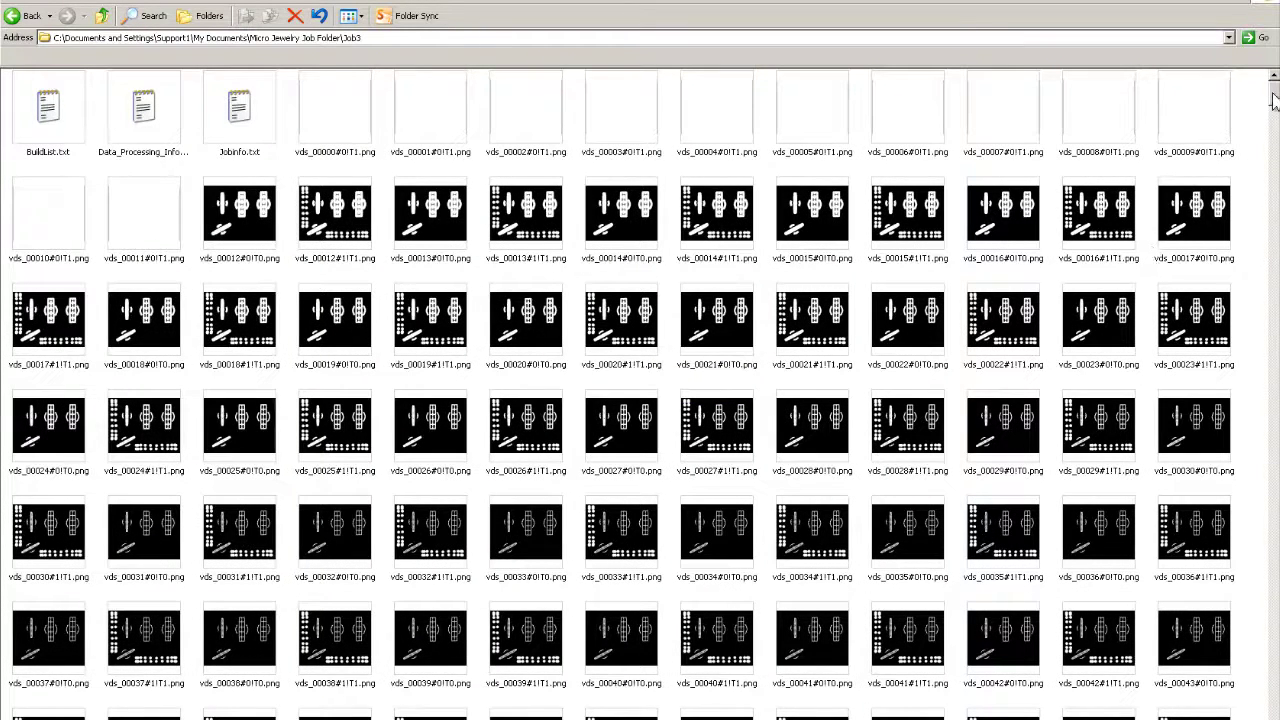
Step: Examine the job's text files and PNG slice images in the Job3 folder, from the first layers through to the last
scroll(1273, 100, "down", 2)
scroll(1273, 100, "up", 2)
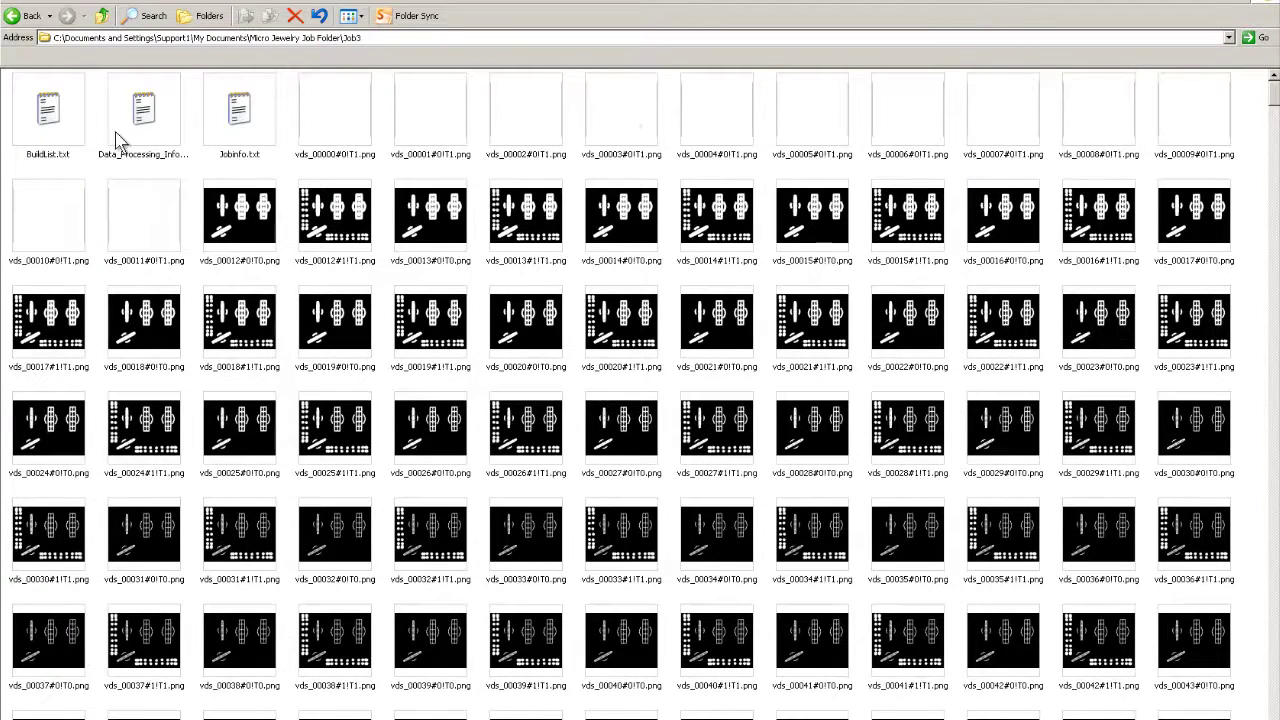
mouse_move(136, 228)
mouse_move(550, 245)
mouse_move(362, 243)
mouse_move(240, 207)
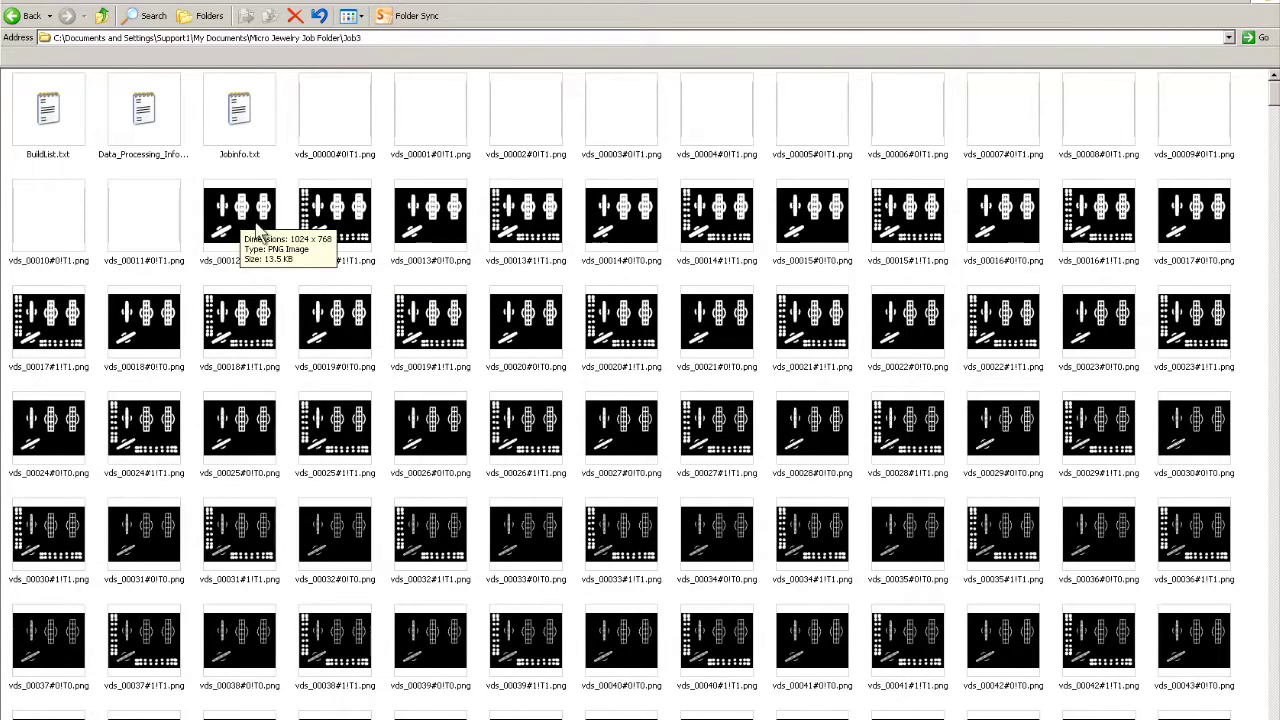
mouse_move(341, 223)
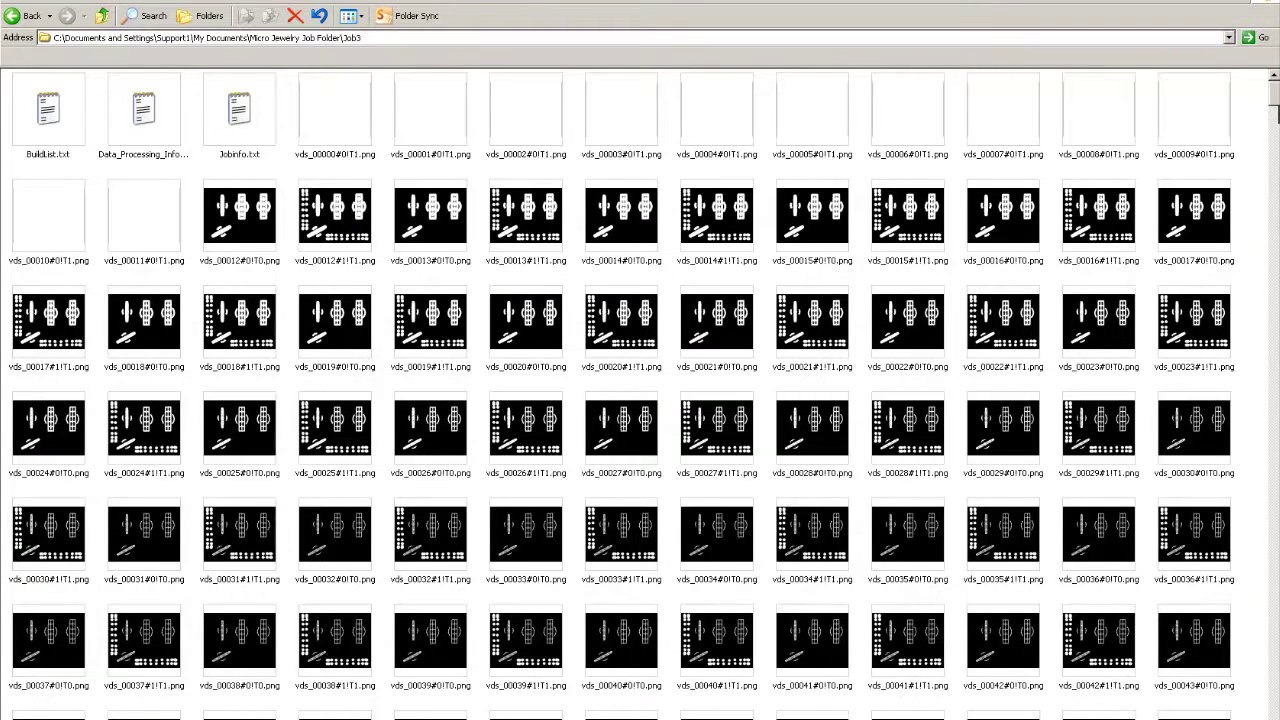
scroll(1276, 98, "down", 3)
left_click_drag(1276, 98, 1260, 705)
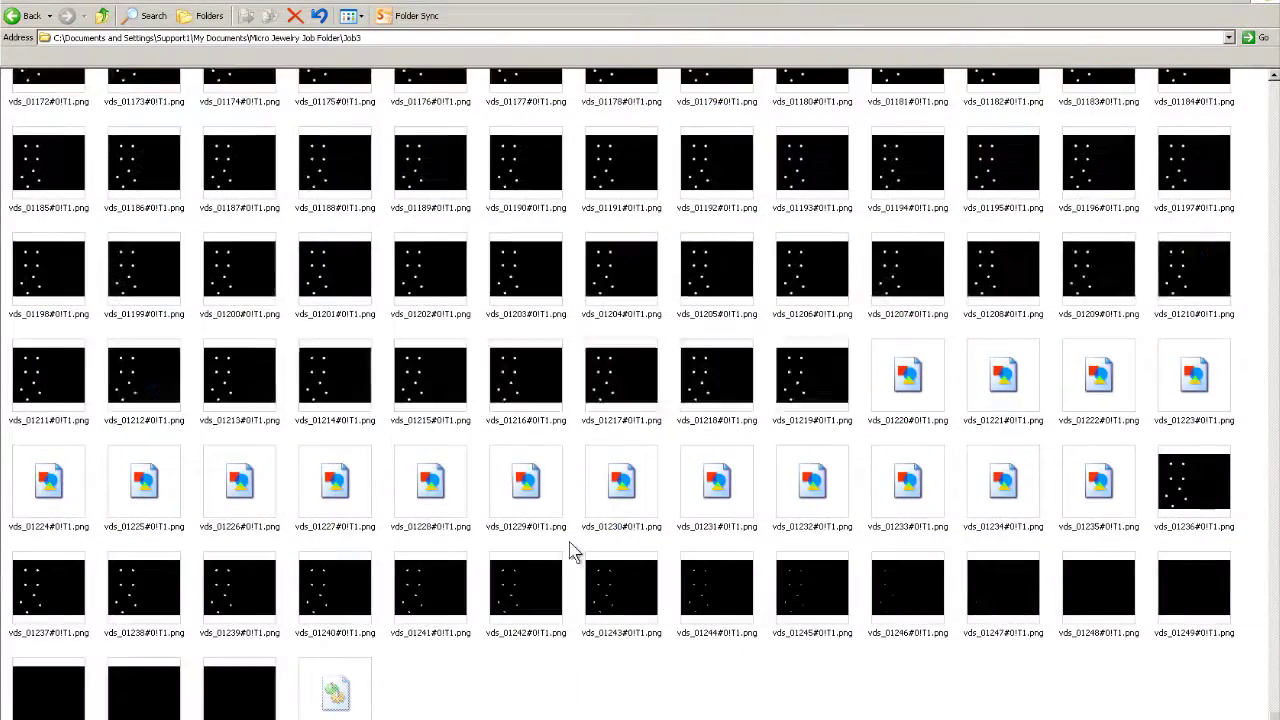